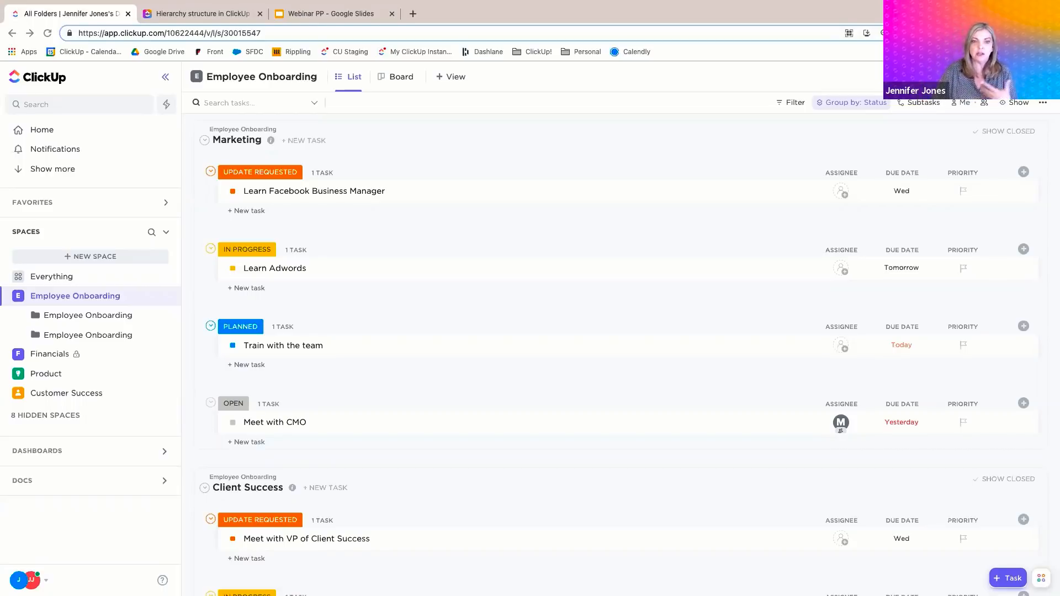
View the workspace's settings menu, close it, and collapse the Employee Onboarding Space in the Spaces list
click(47, 580)
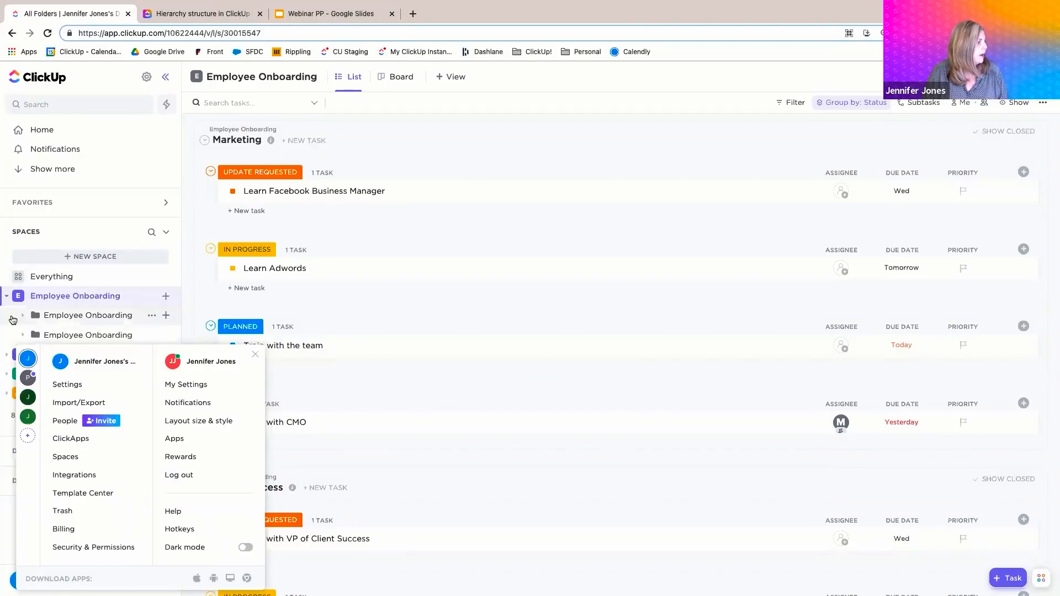
click(255, 354)
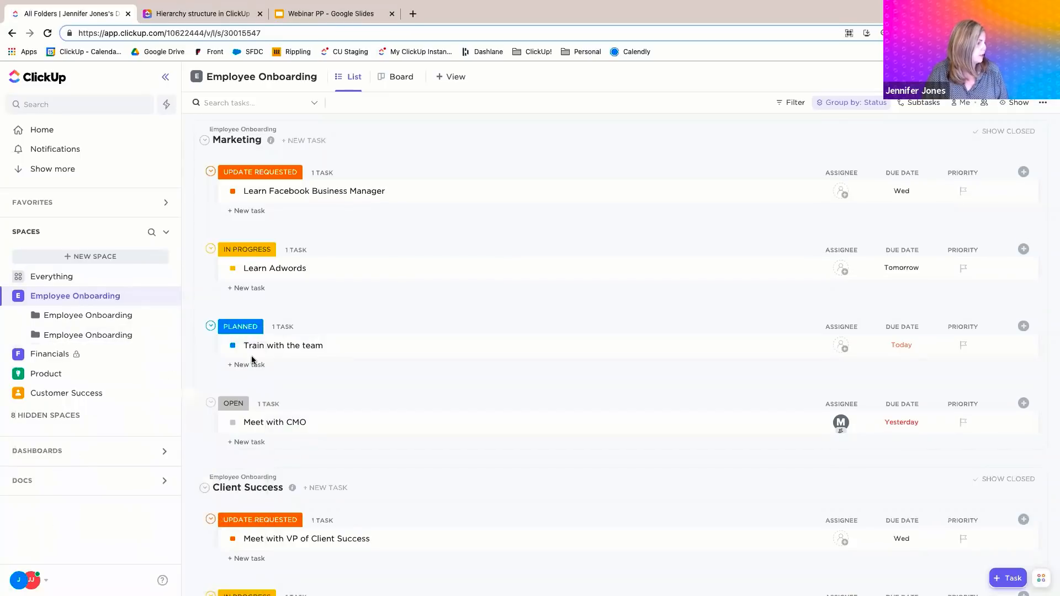
click(7, 297)
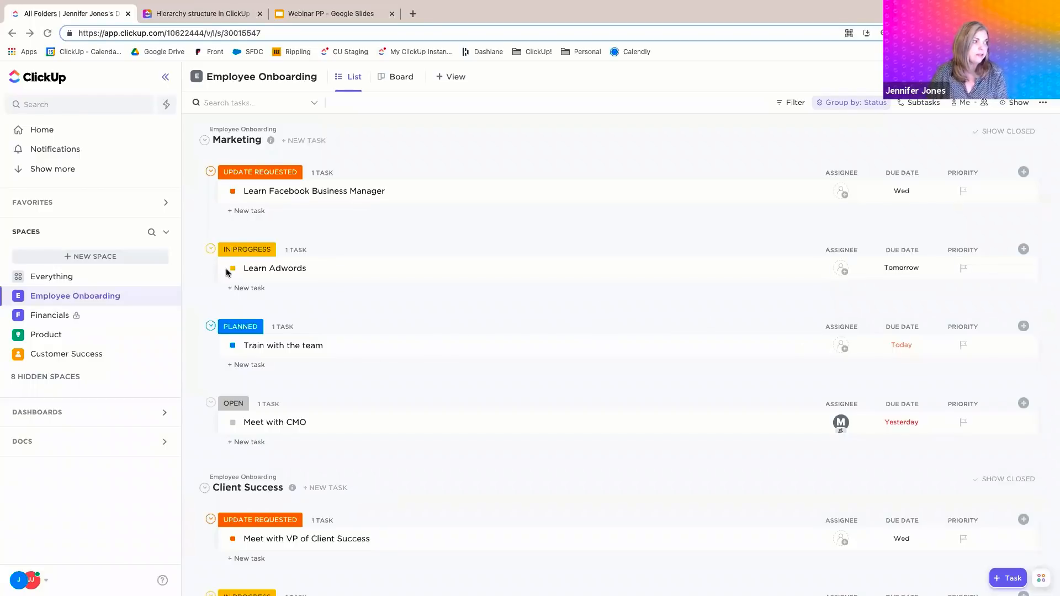
Start creating a new Space named "Webinar Space" and continue to its color and avatar settings
click(87, 257)
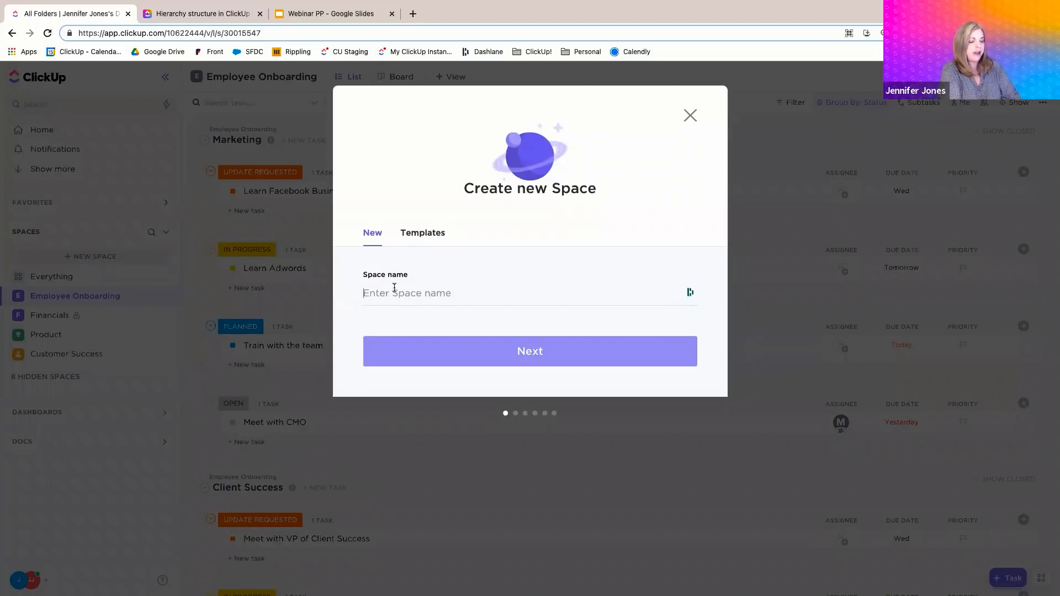
text(WEbin)
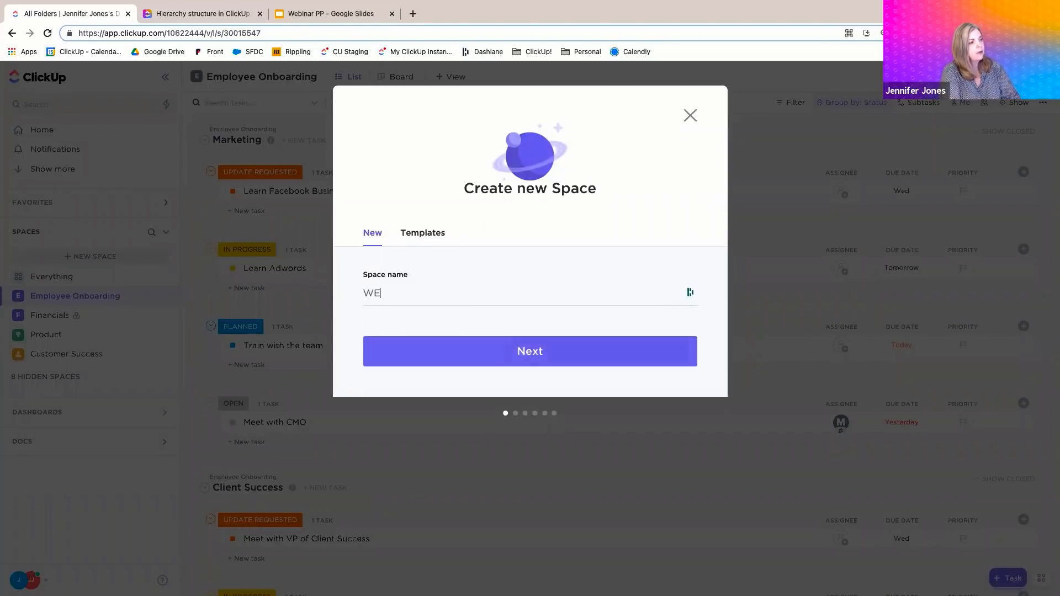
key(BackSpace)
key(BackSpace)
key(BackSpace)
key(BackSpace)
text(eb)
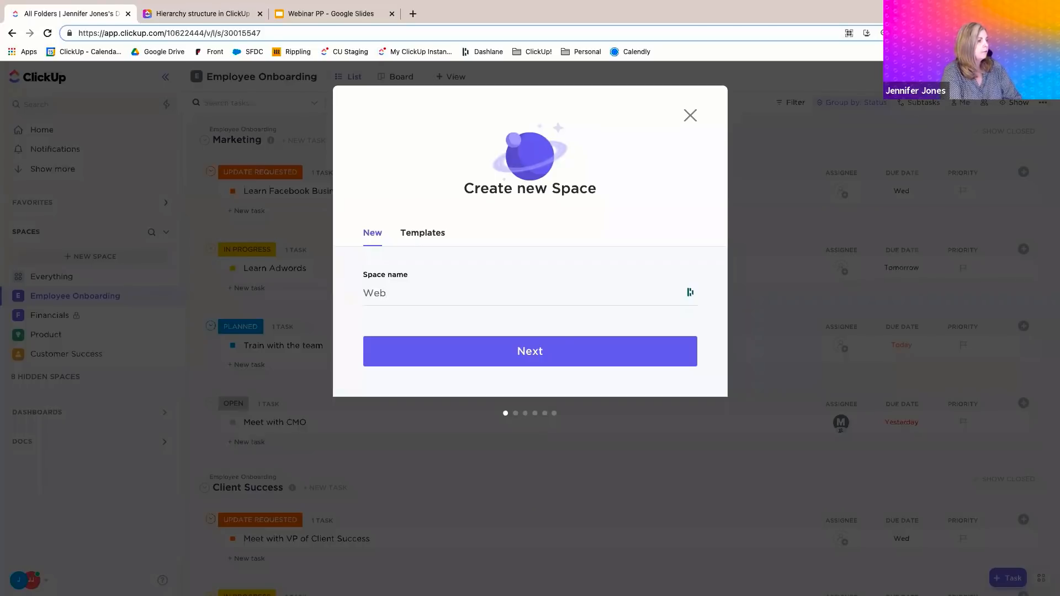
text(inar Wo)
key(BackSpace)
key(BackSpace)
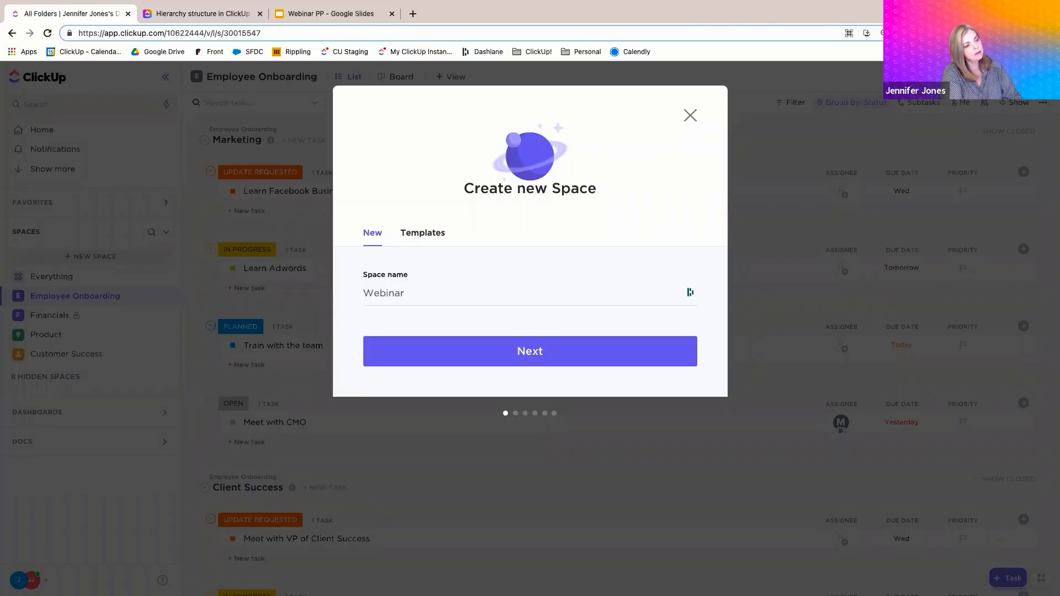
text(s)
key(BackSpace)
text(SPac)
key(BackSpace)
key(BackSpace)
key(BackSpace)
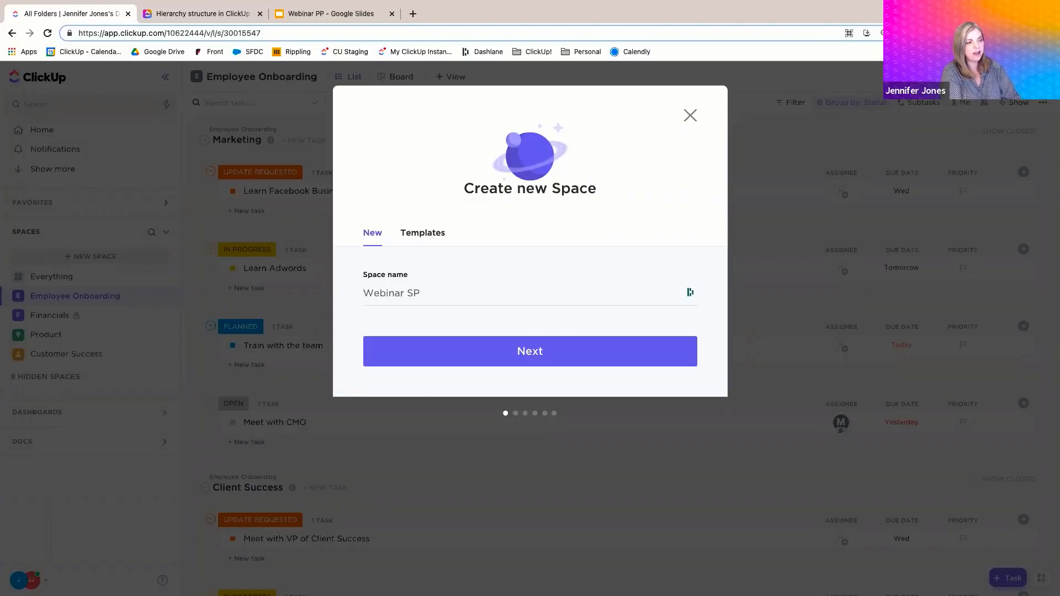
text(pac)
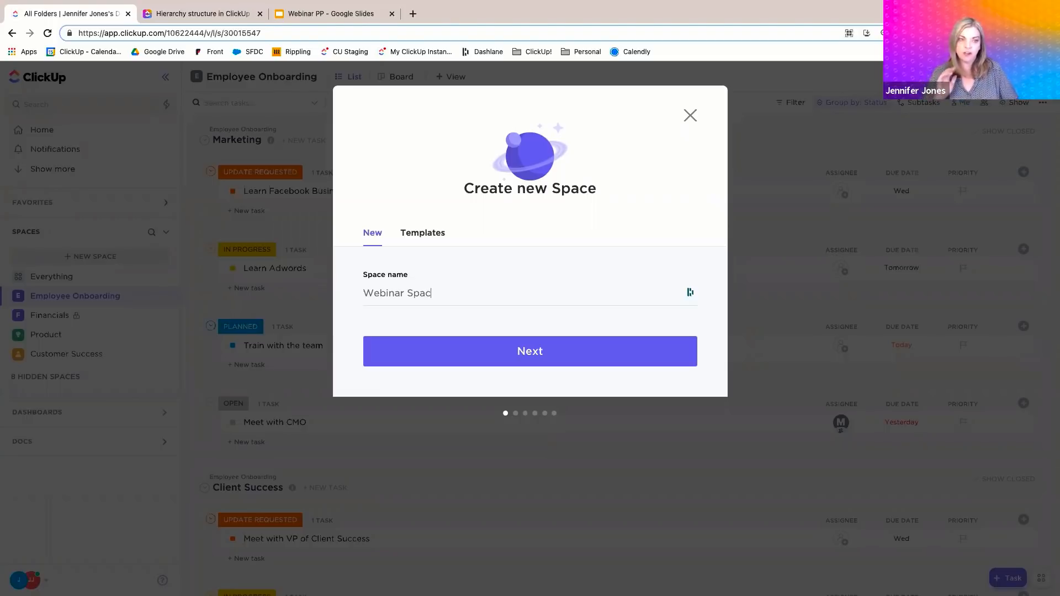
text(e)
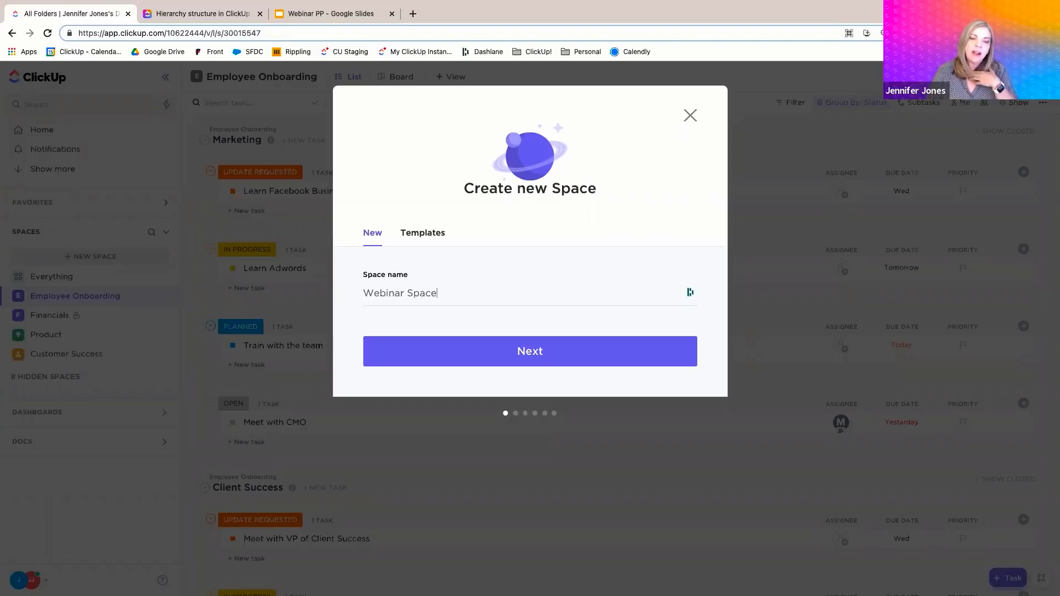
click(525, 351)
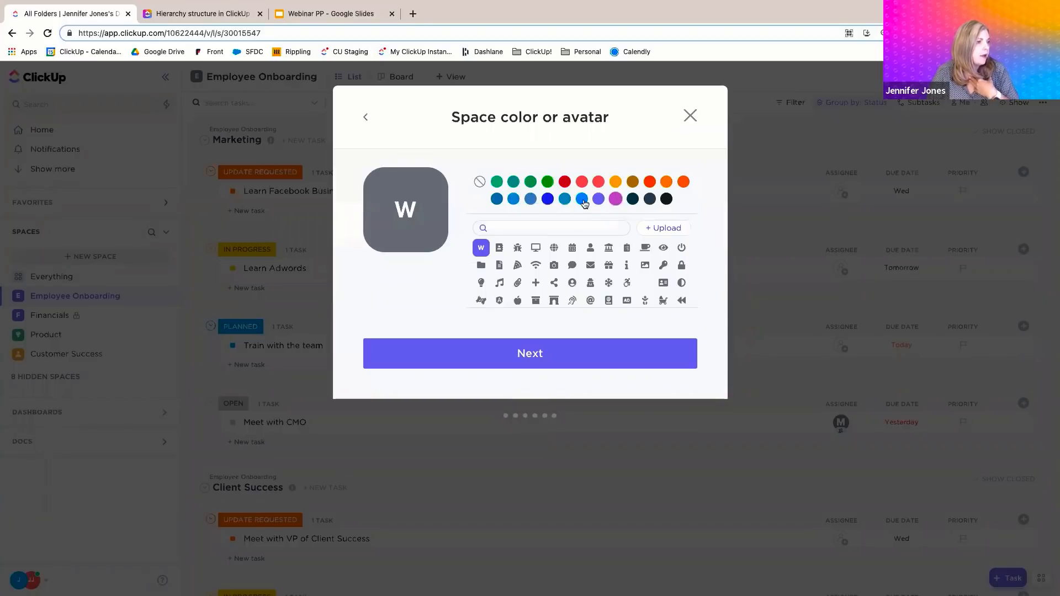
Give the new Space a teal-blue color and the pizza slice avatar, and continue to the sharing options
click(569, 202)
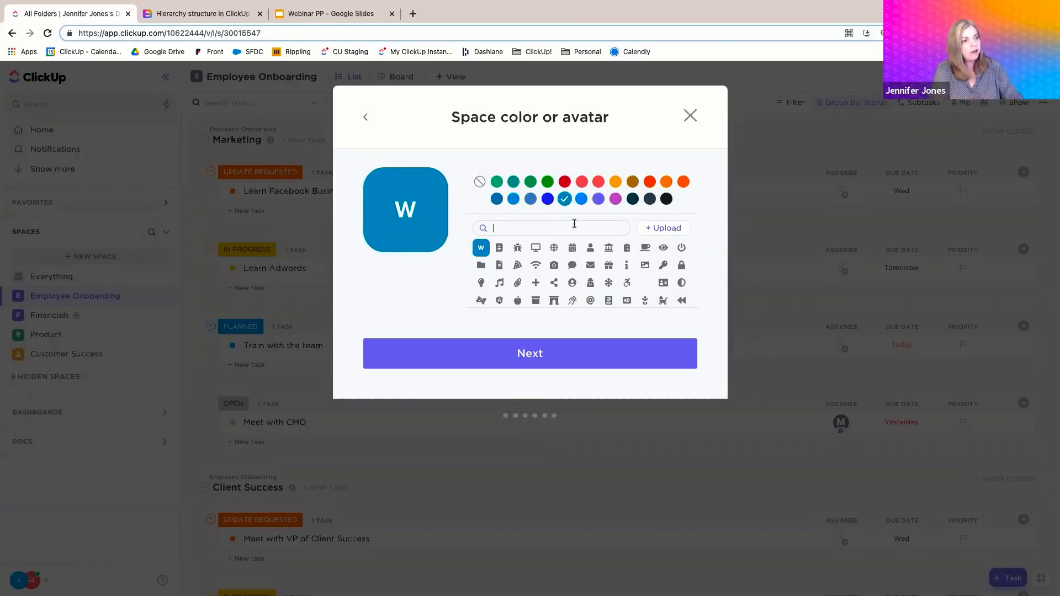
click(515, 269)
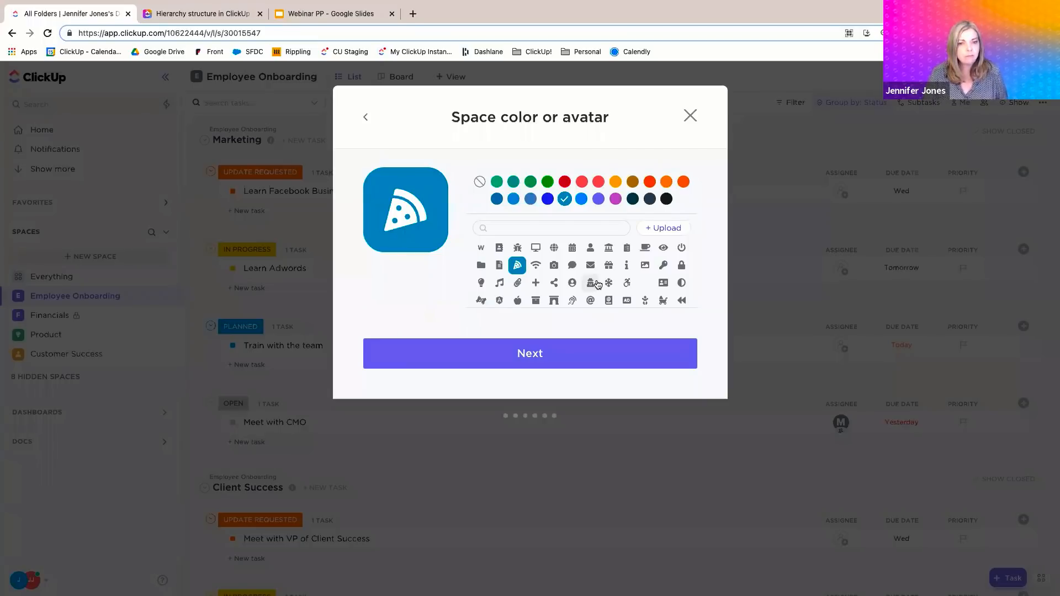
click(589, 359)
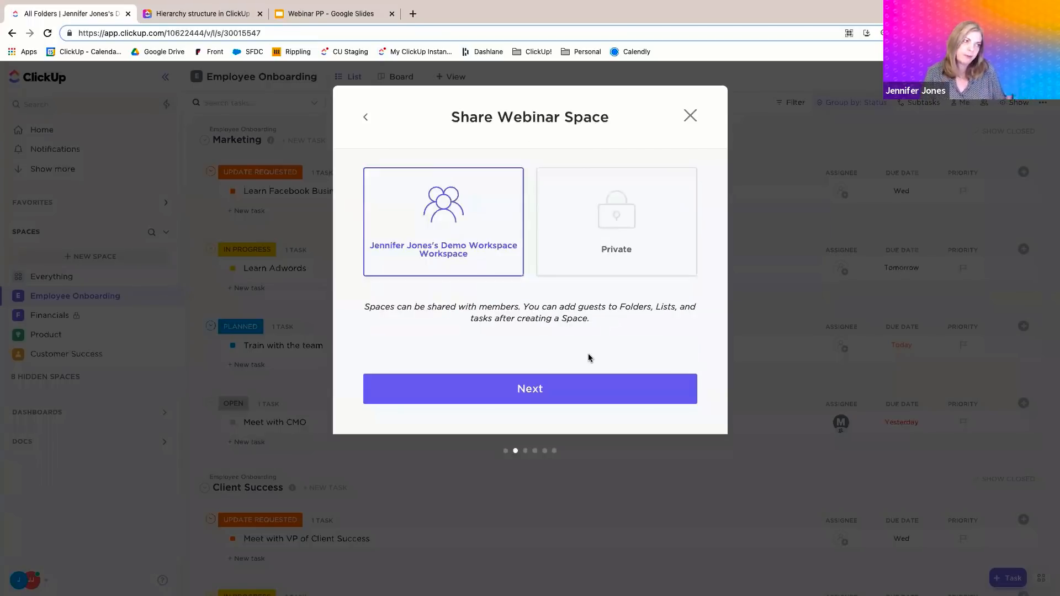
Try making the Space private and sharing it with one additional member
click(605, 257)
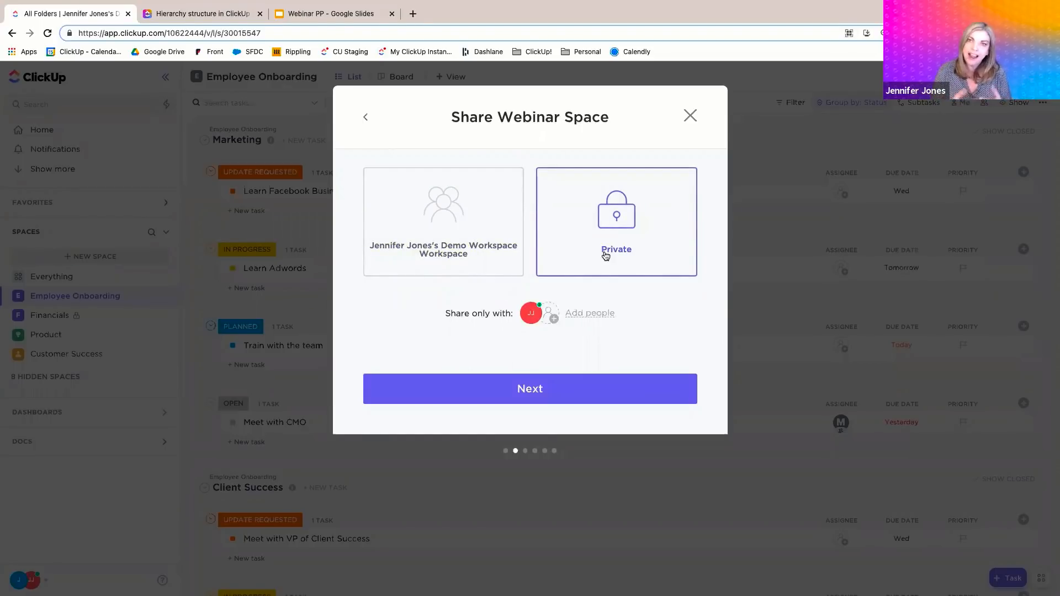
click(553, 318)
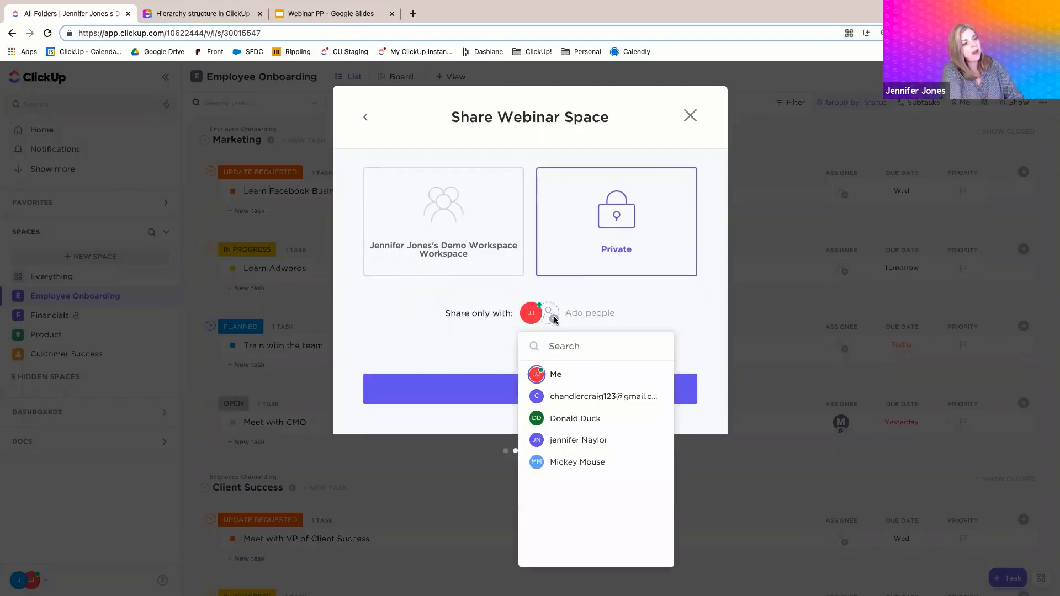
click(585, 462)
click(660, 315)
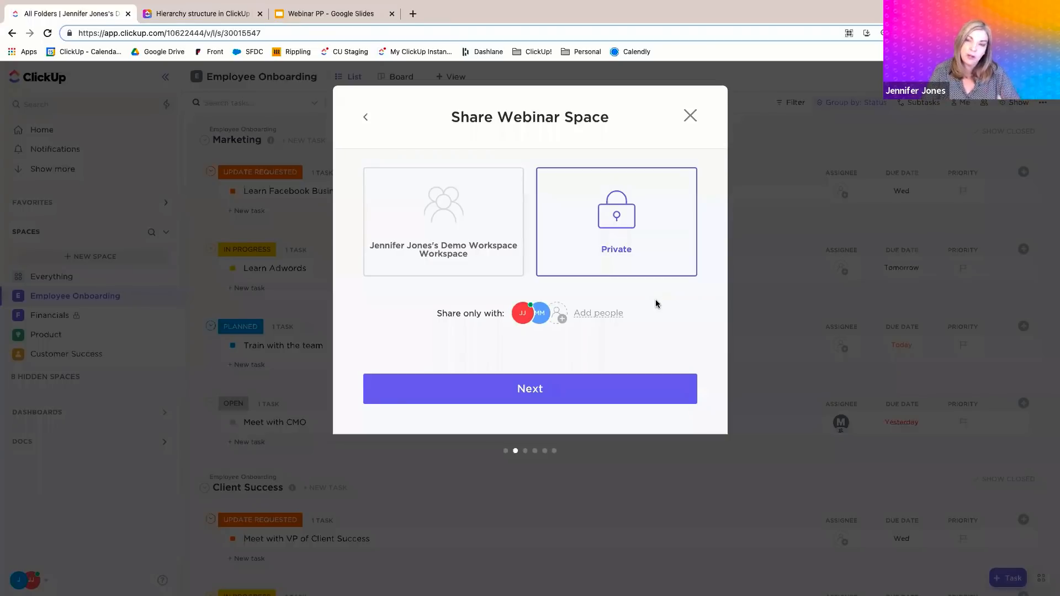
Share the Webinar Space with the whole workspace and proceed to the task statuses
click(499, 243)
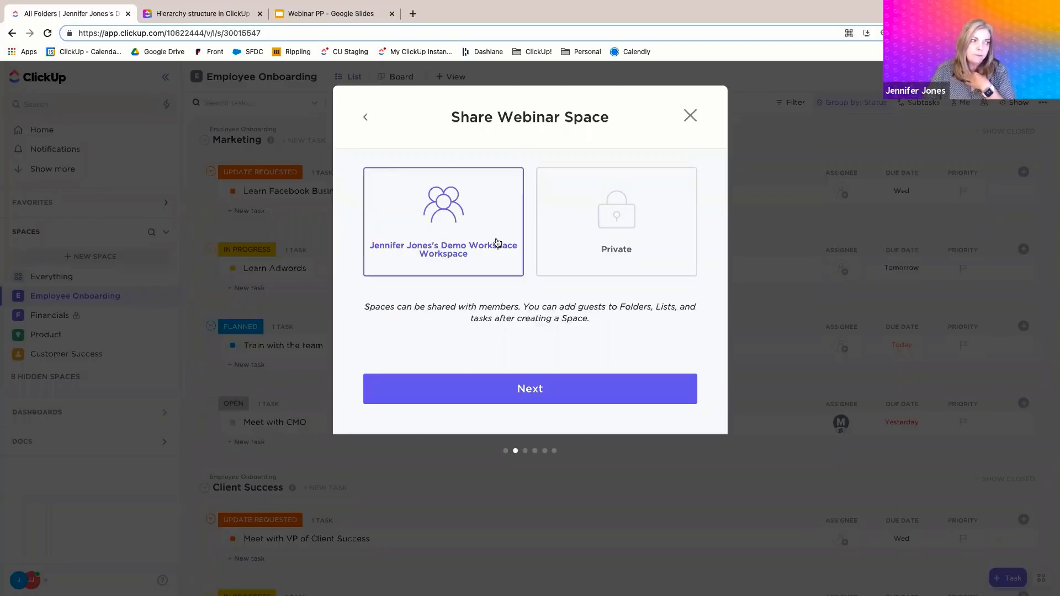
click(542, 390)
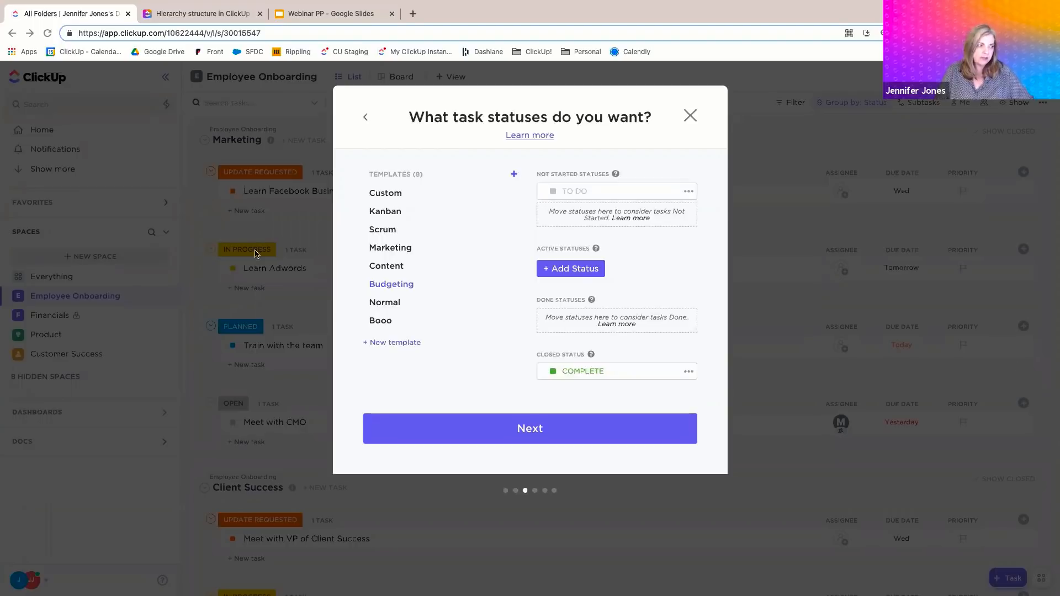
Preview the Scrum and Marketing task status templates and choose the Normal template for the Space
click(385, 232)
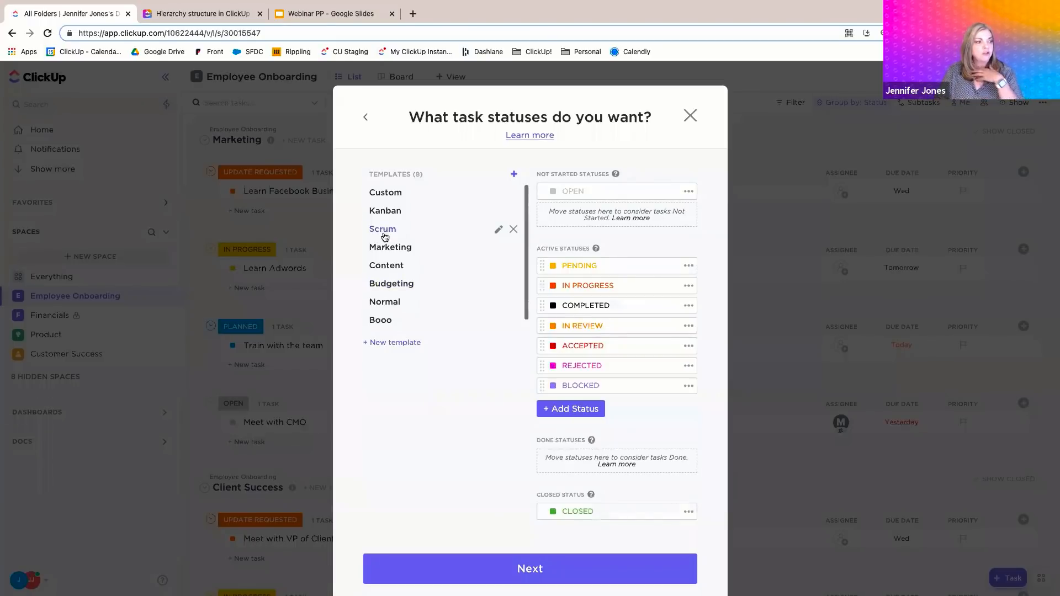
click(387, 250)
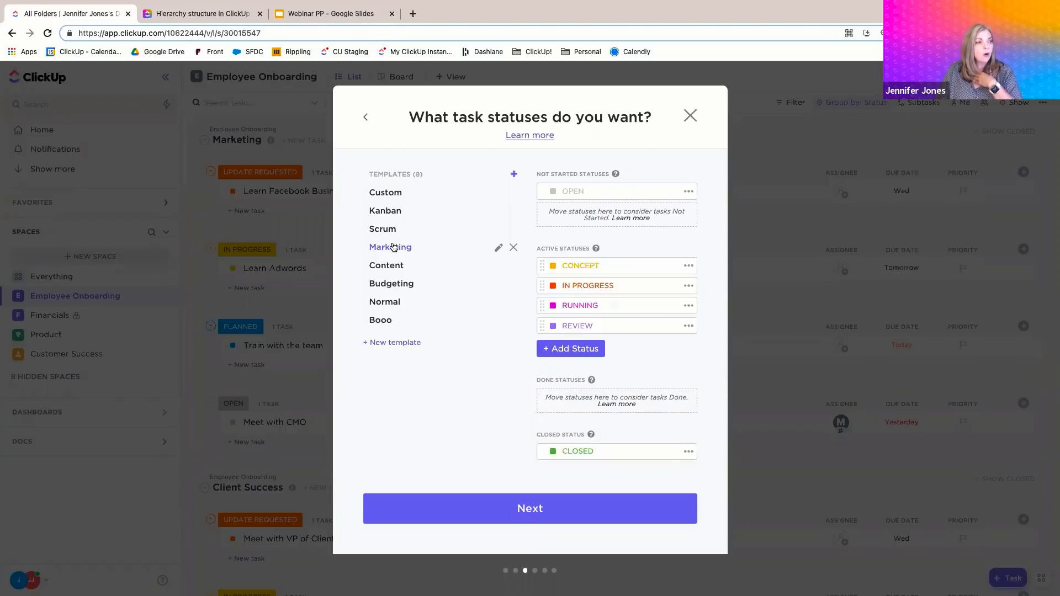
click(385, 303)
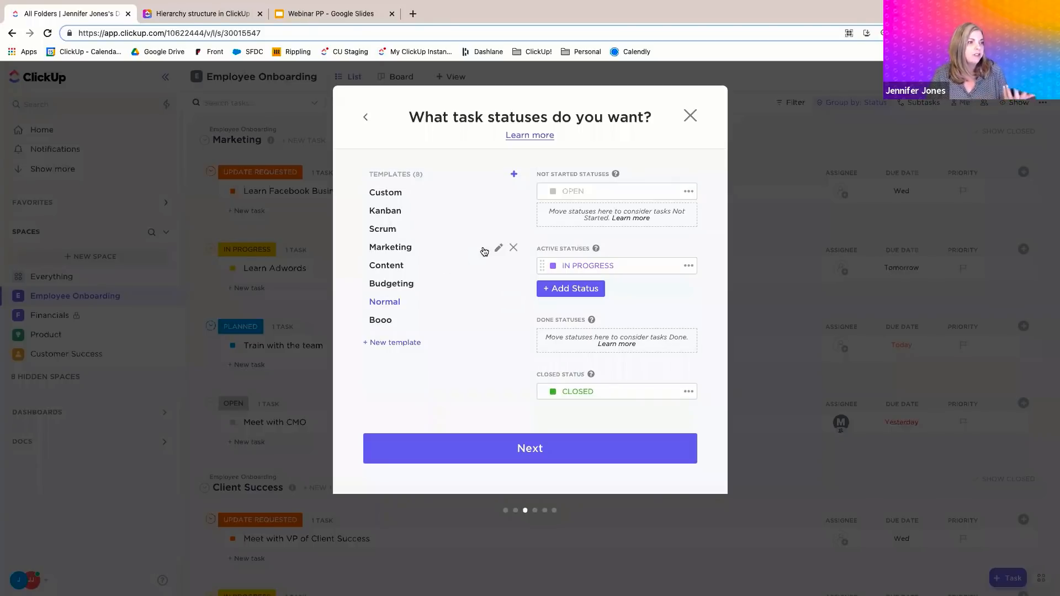
Add an active status named "HALF WAY" below In Progress and accept the Space's task statuses
click(565, 285)
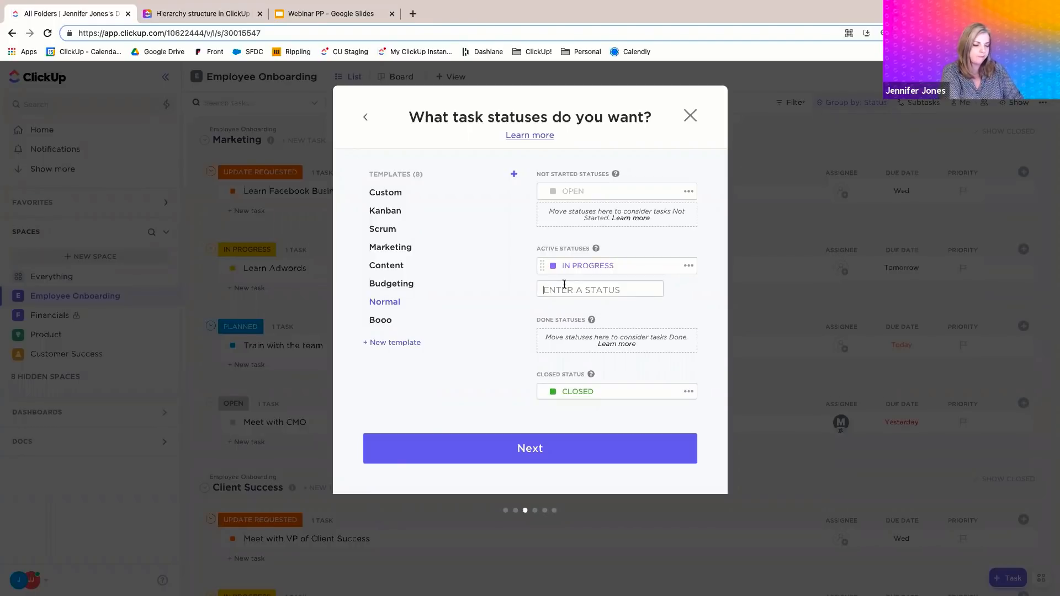
text(HALF WAY)
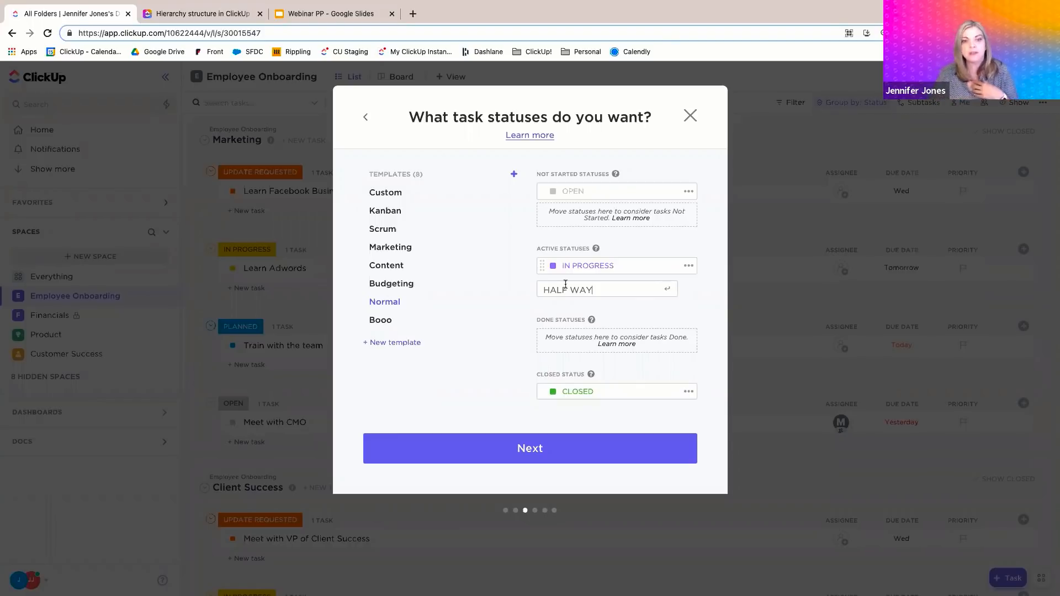
key(Return)
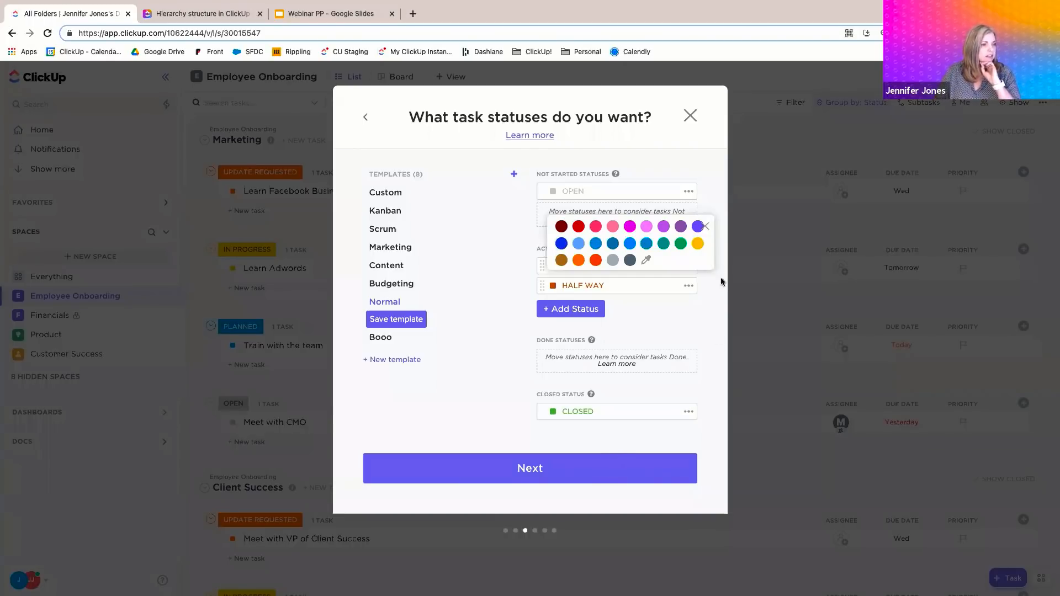
click(698, 243)
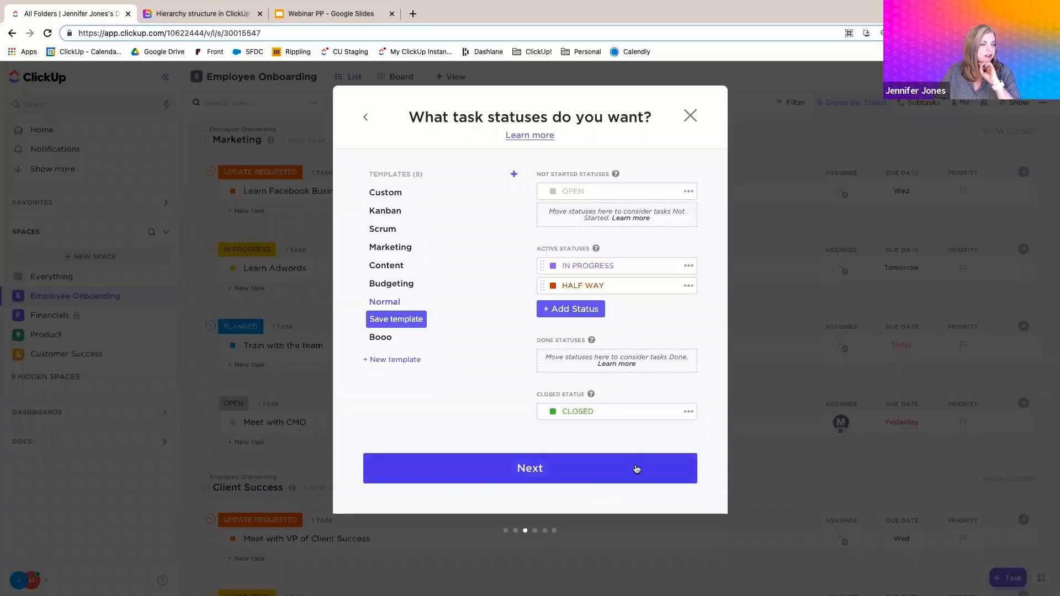
click(637, 469)
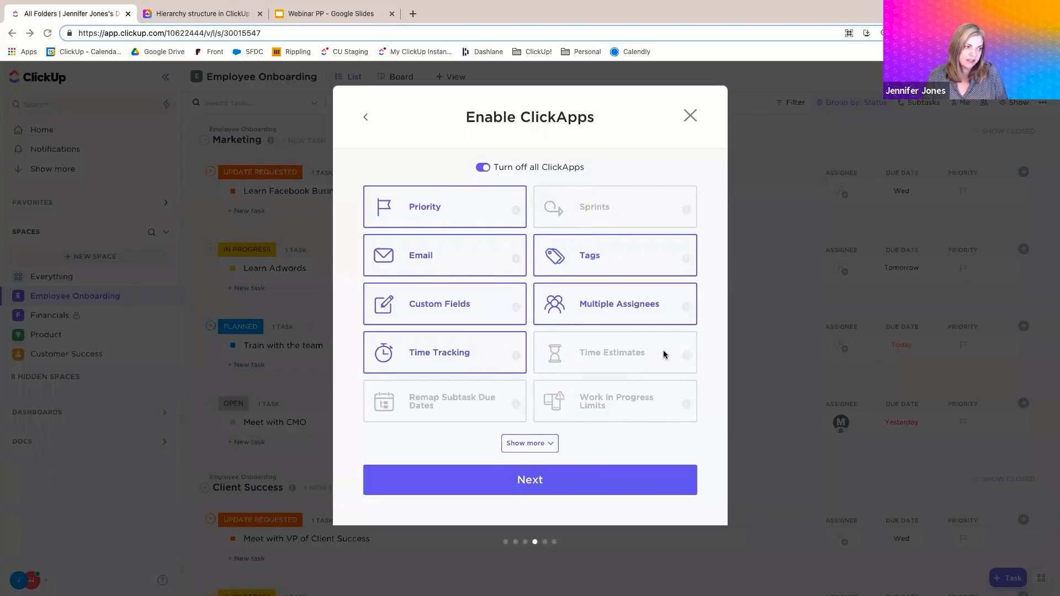
Enable the Time Estimates ClickApp for the Space and expand the full list of ClickApps
click(646, 354)
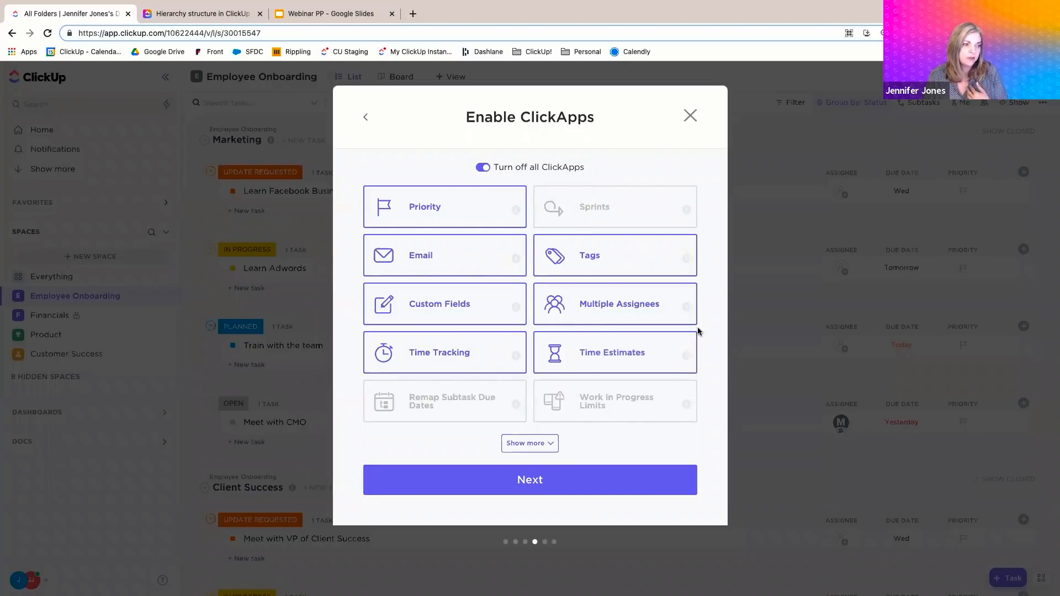
click(552, 445)
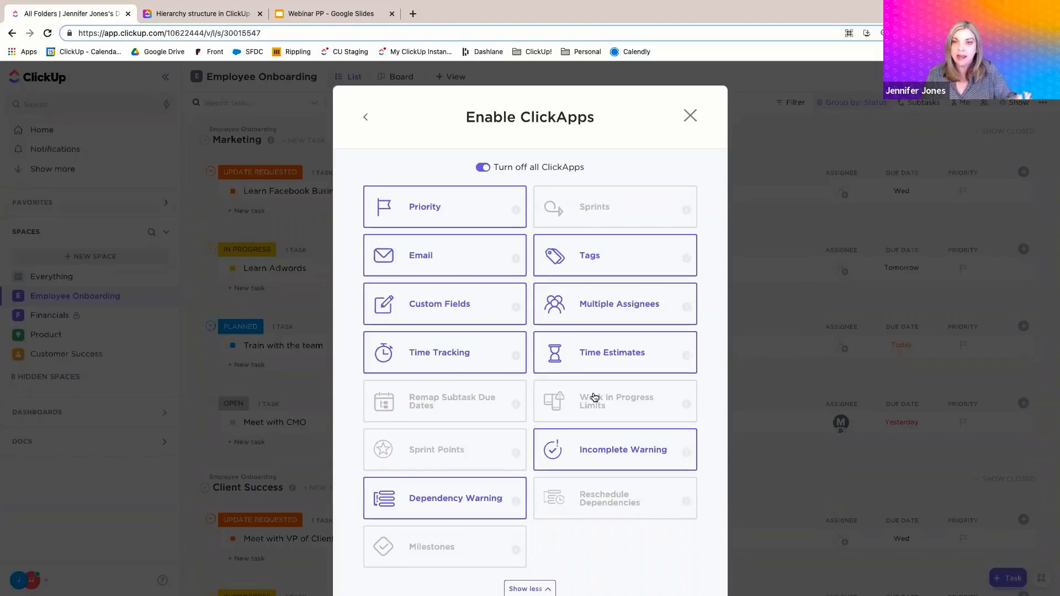
Search the ClickUp help center for "ClickApp", look over the matching articles, and return to the Space setup
click(216, 14)
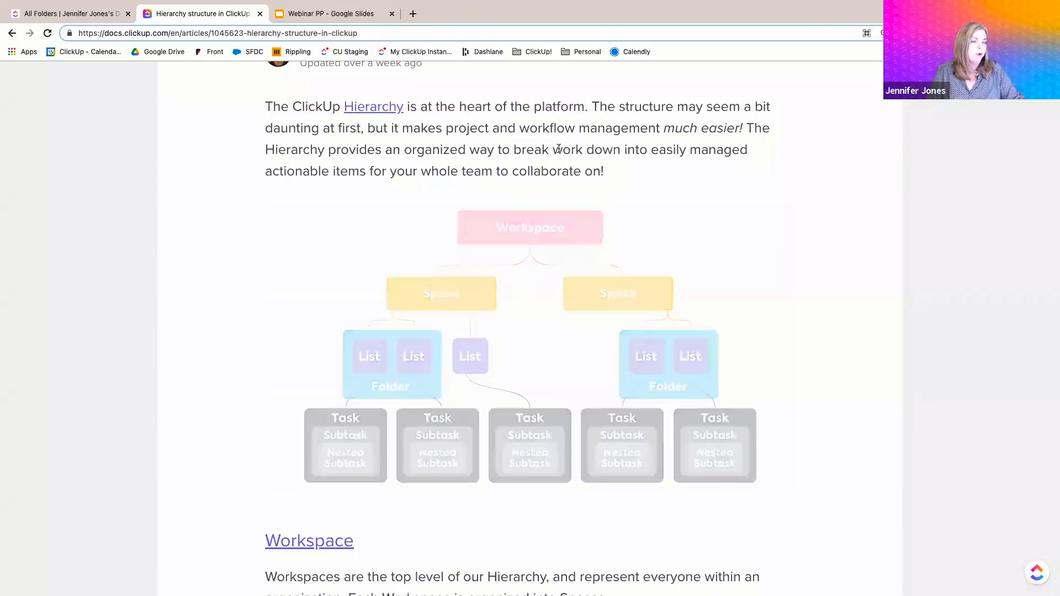
scroll(558, 148, up, 5)
click(539, 149)
text(Cli)
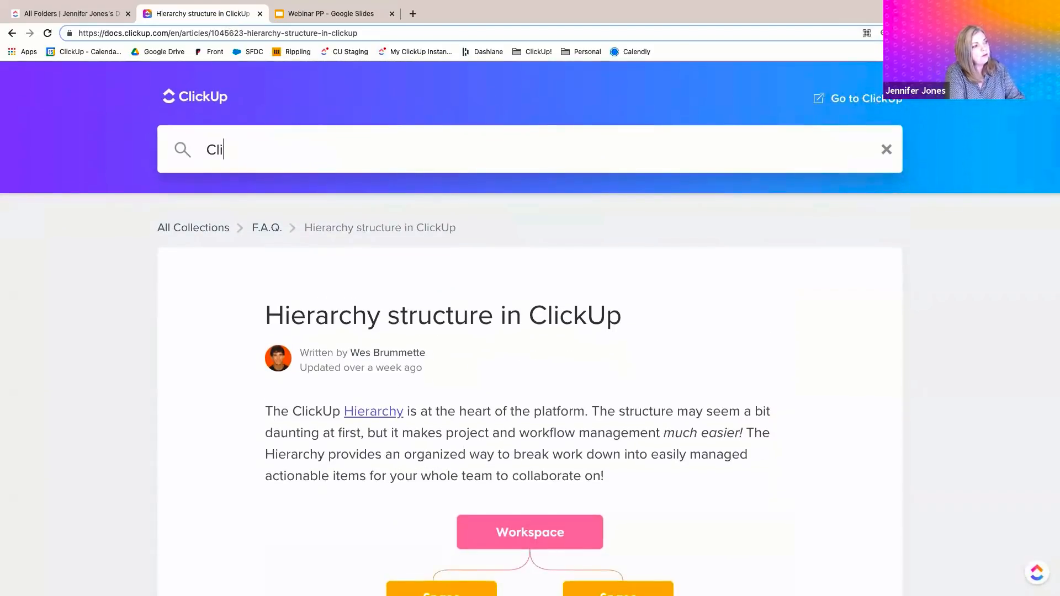
text(ckApp)
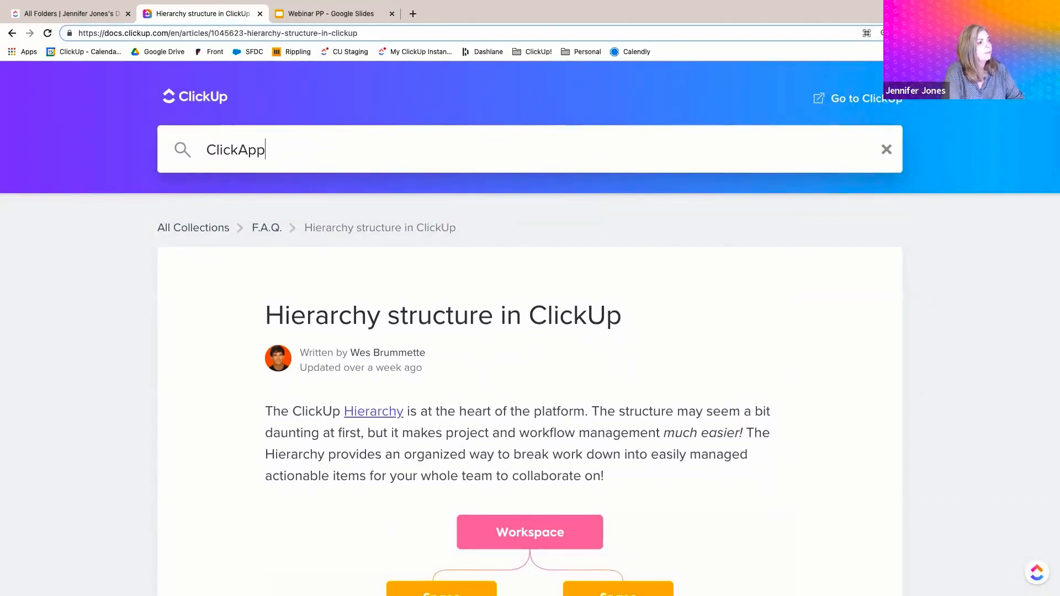
key(Return)
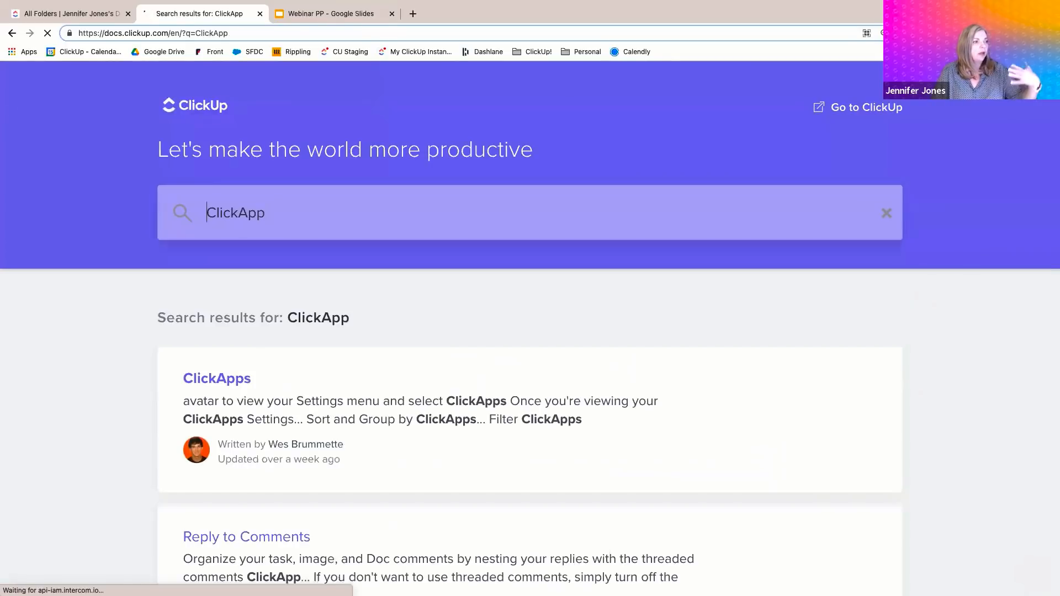
scroll(581, 251, down, 2)
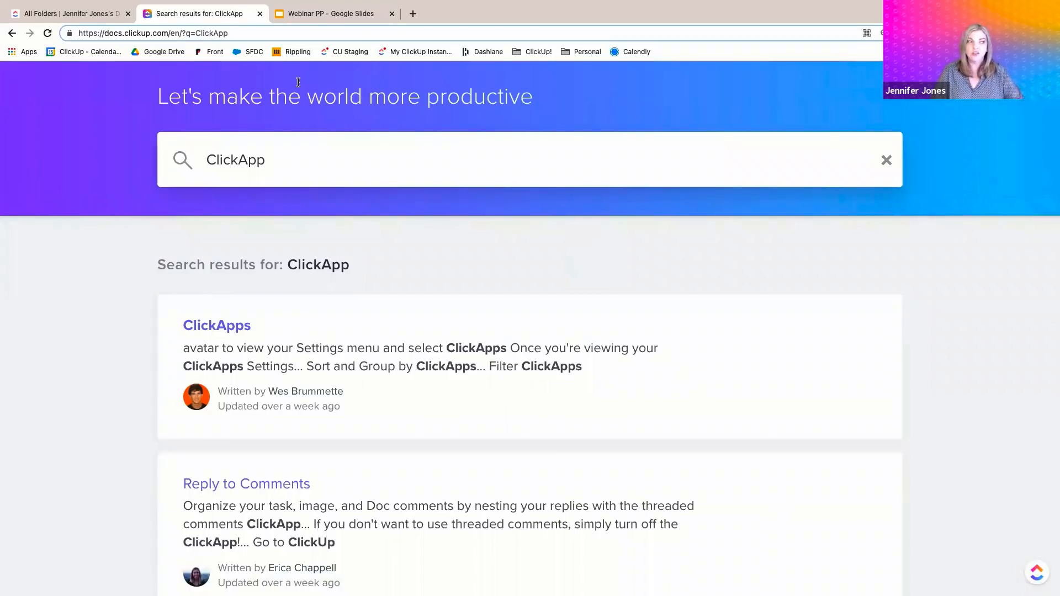
click(71, 12)
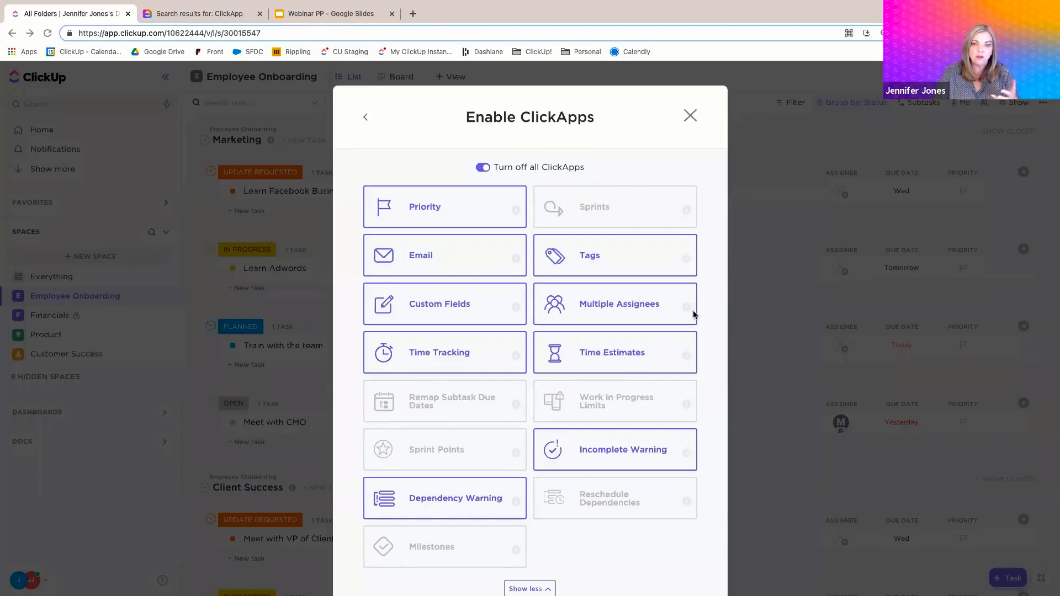
Accept the Space's ClickApps and make Calendar a required view alongside List and Board
scroll(690, 312, down, 3)
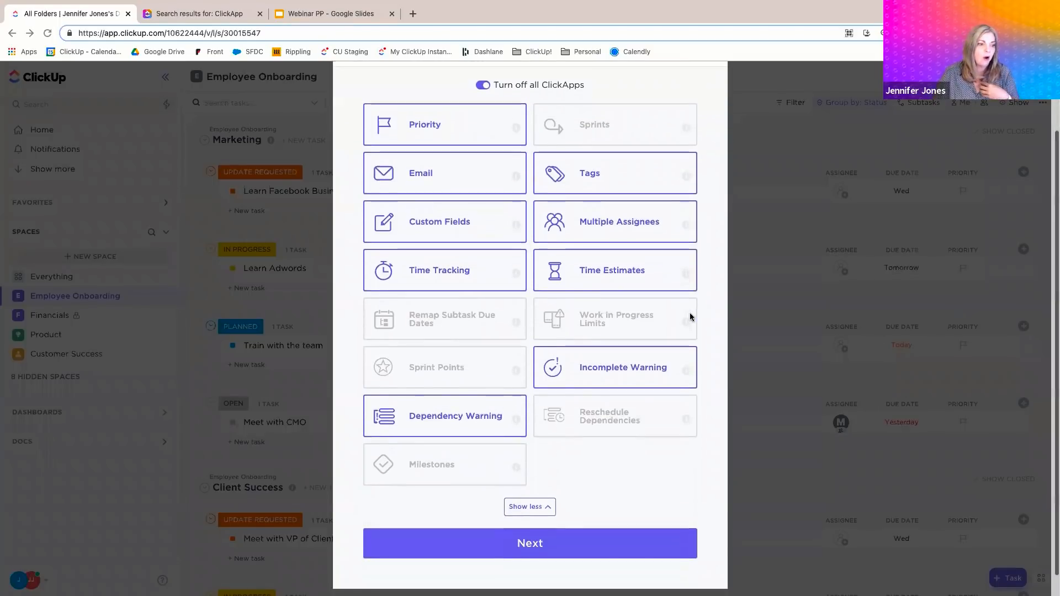
click(625, 541)
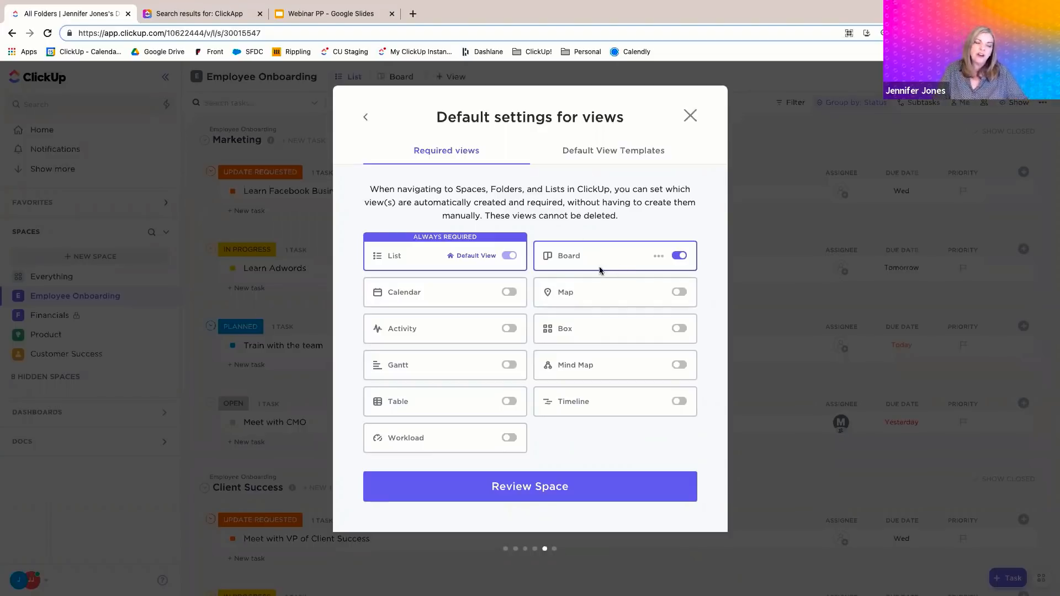
click(509, 293)
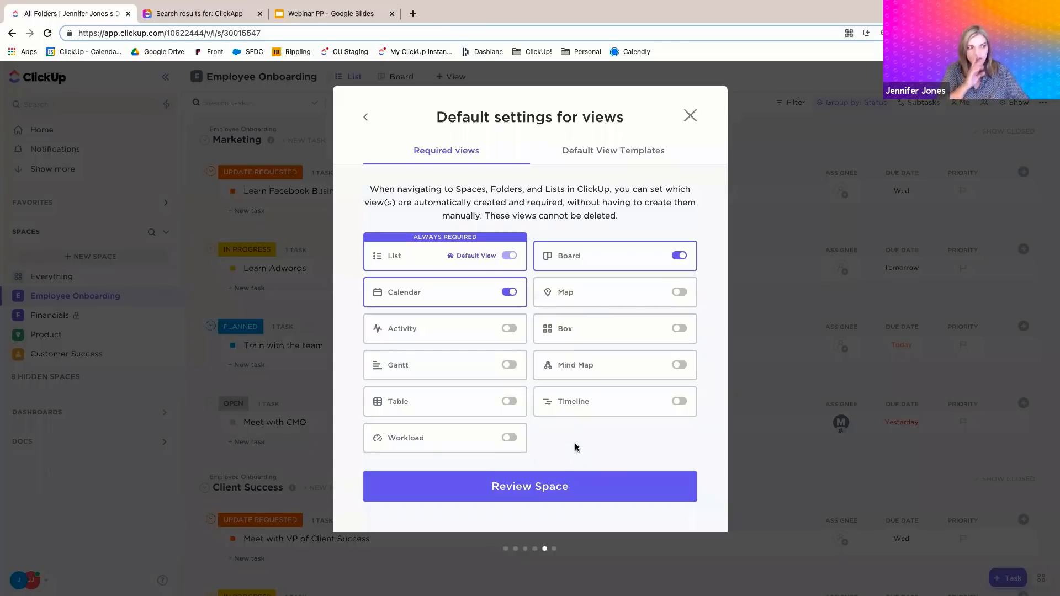
Look over the default view templates, check those offered for the List view, and return to the required views
click(623, 155)
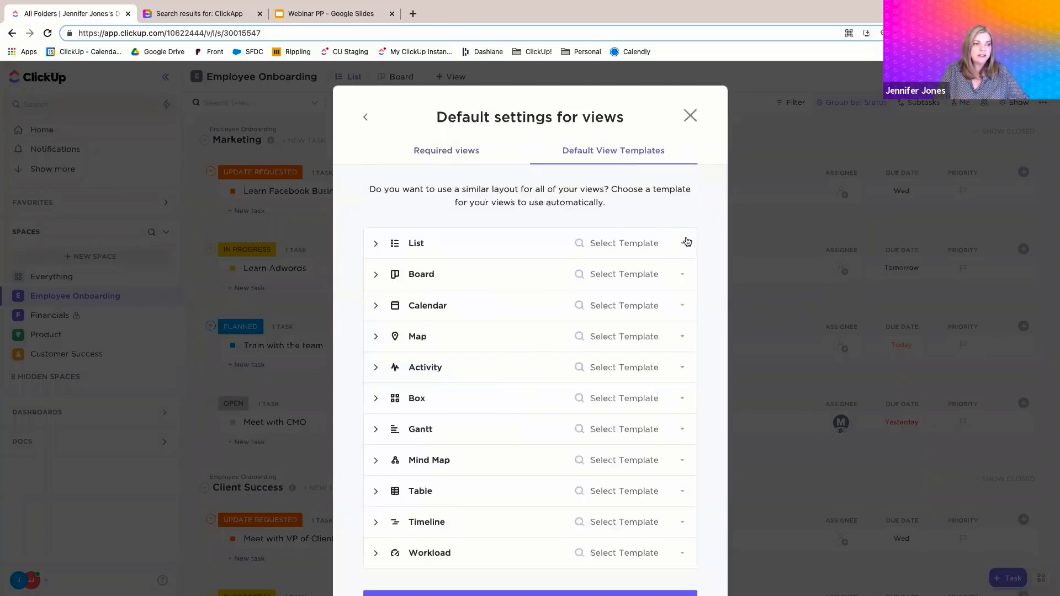
click(683, 245)
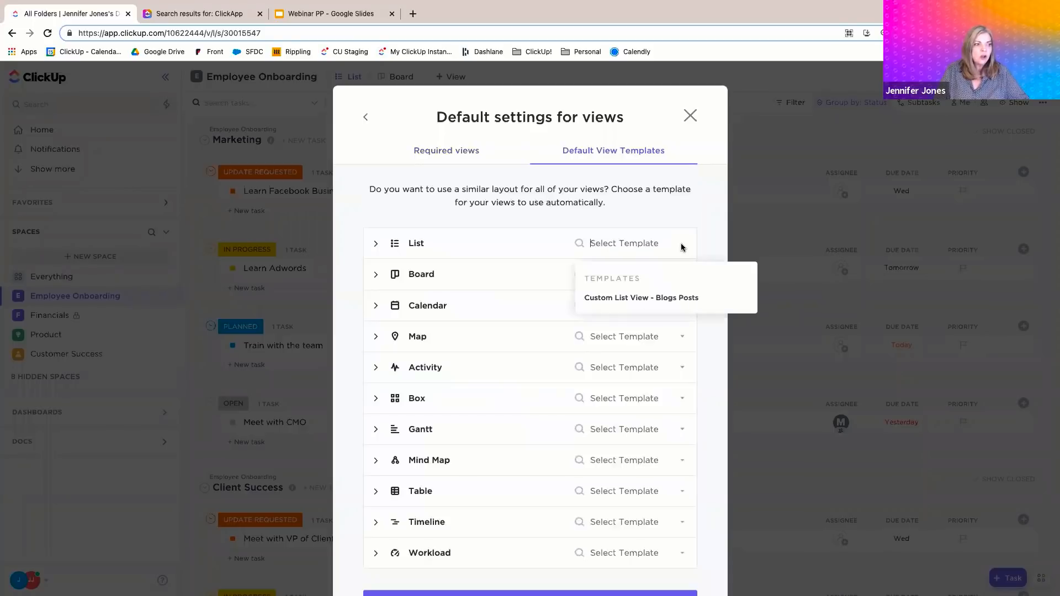
click(700, 205)
click(459, 157)
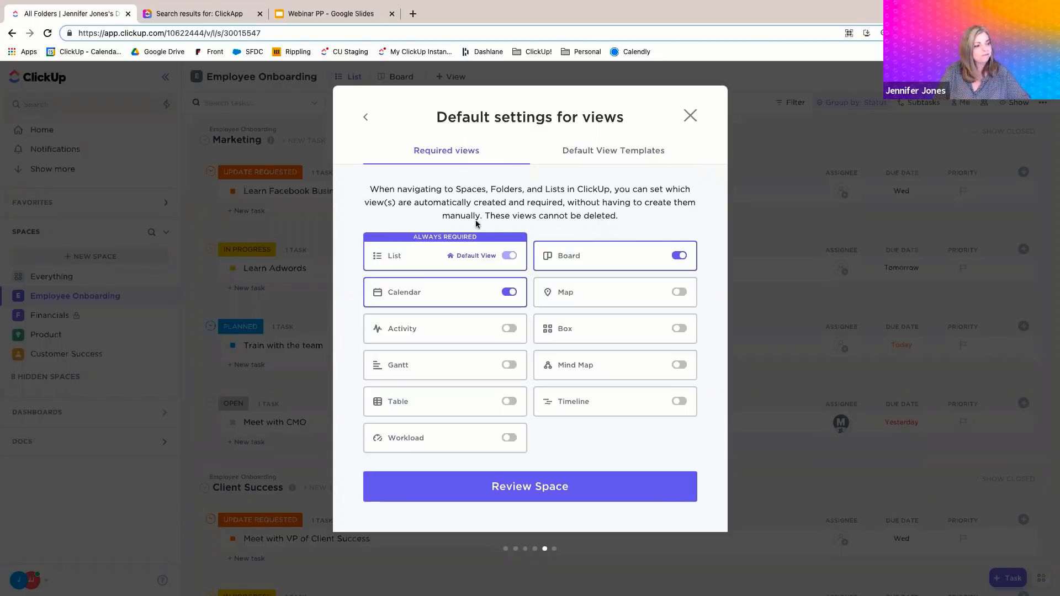
Review the Space summary, recheck its task statuses, and create Webinar Space
click(561, 485)
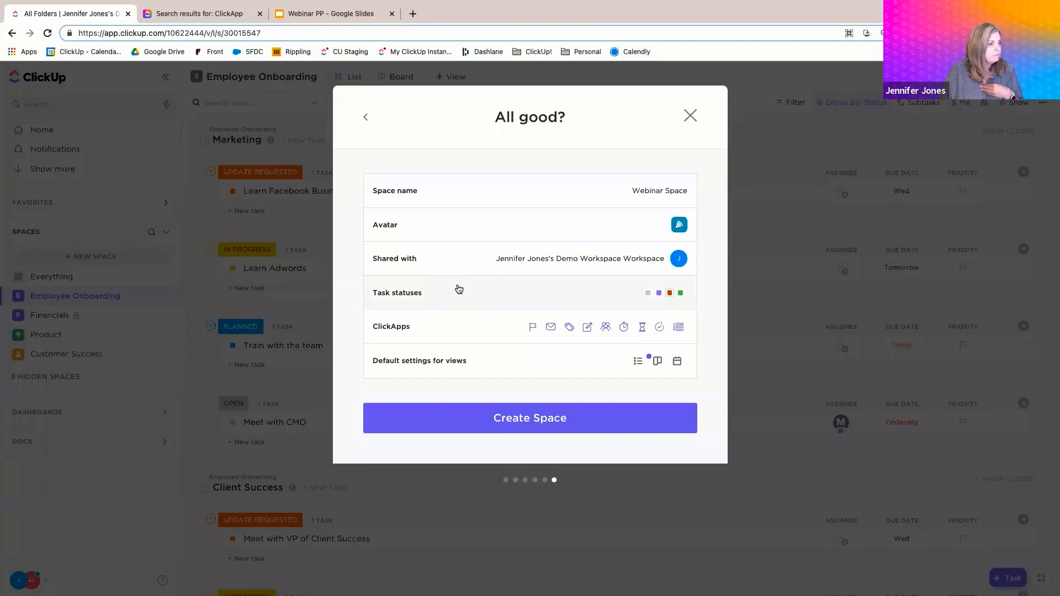
click(402, 298)
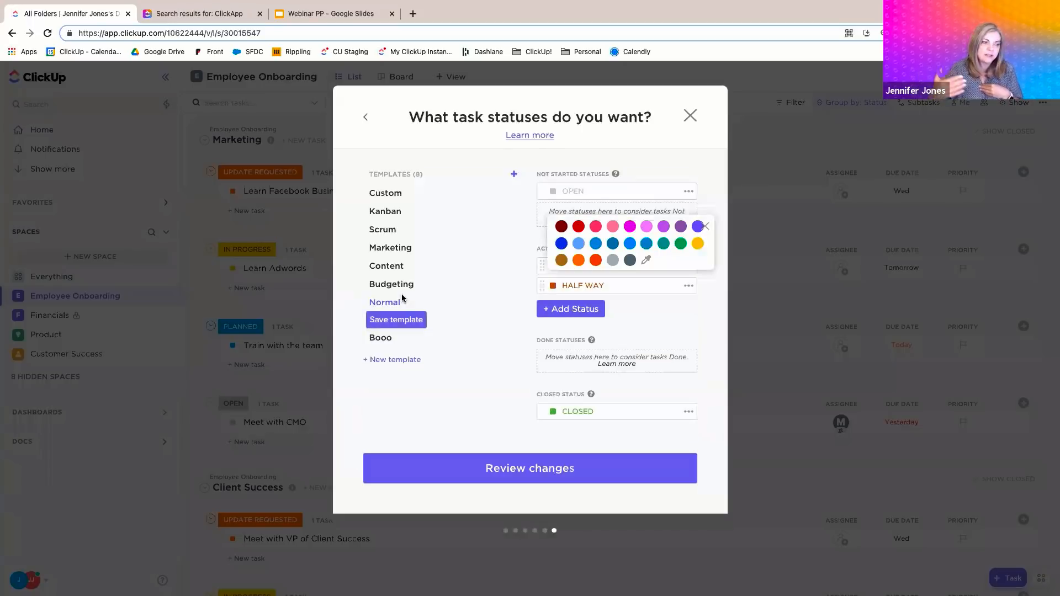
click(560, 463)
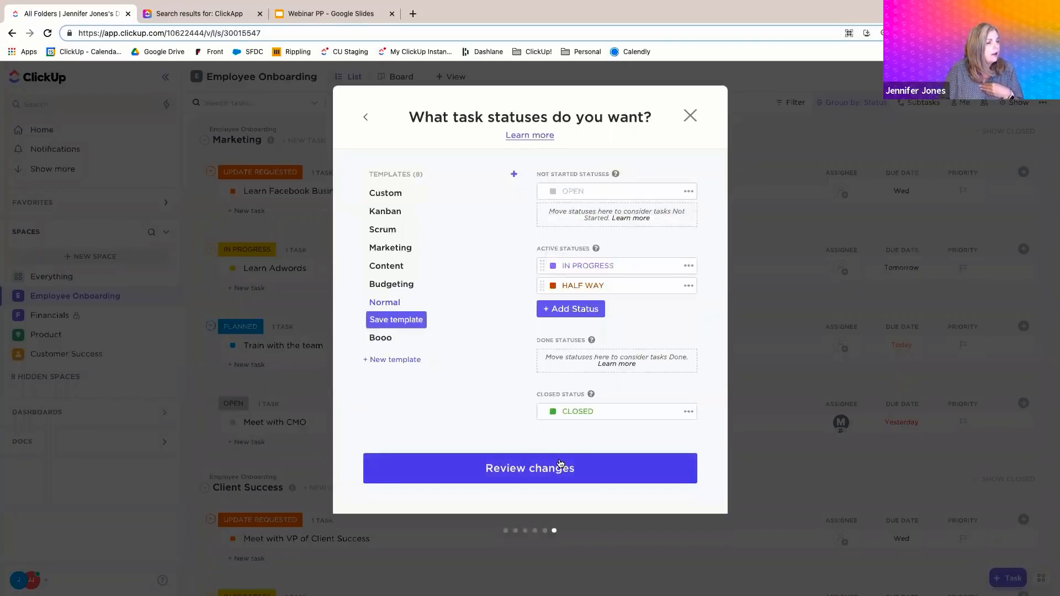
click(560, 464)
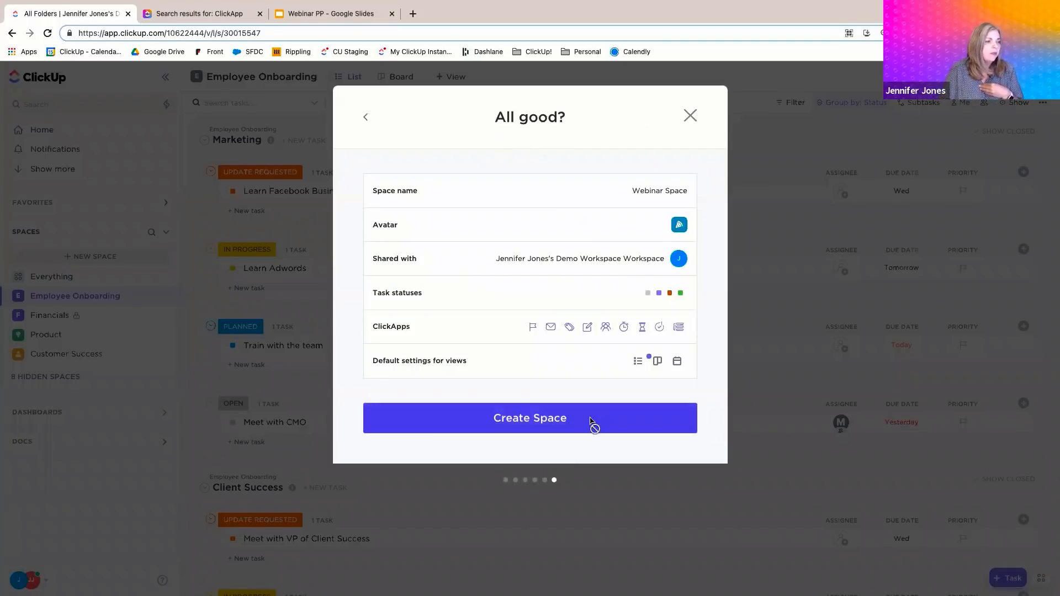
click(589, 419)
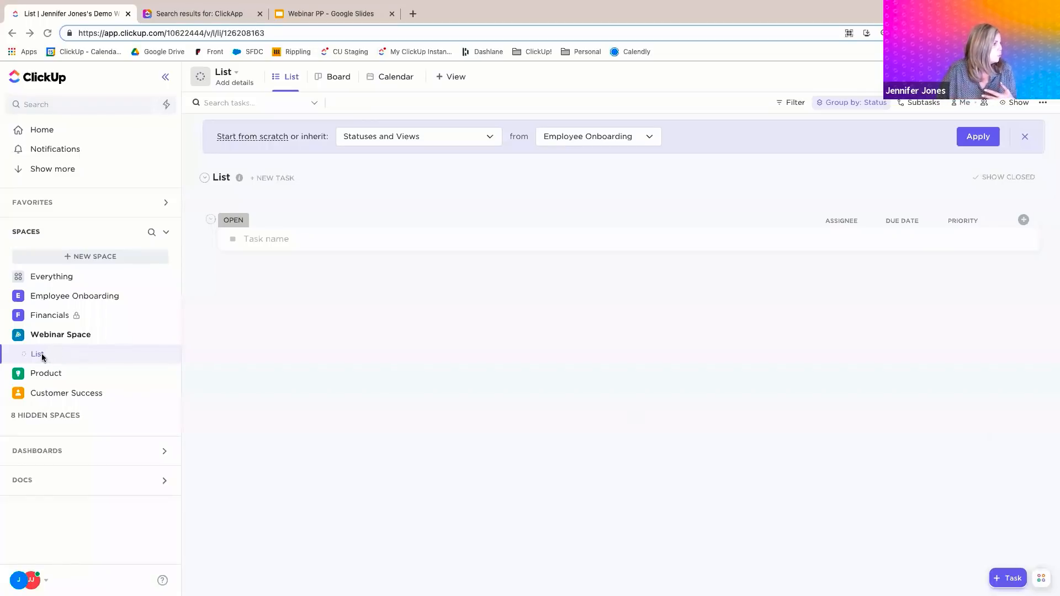
Rename the default list in Webinar Space to "Beginners"
click(228, 179)
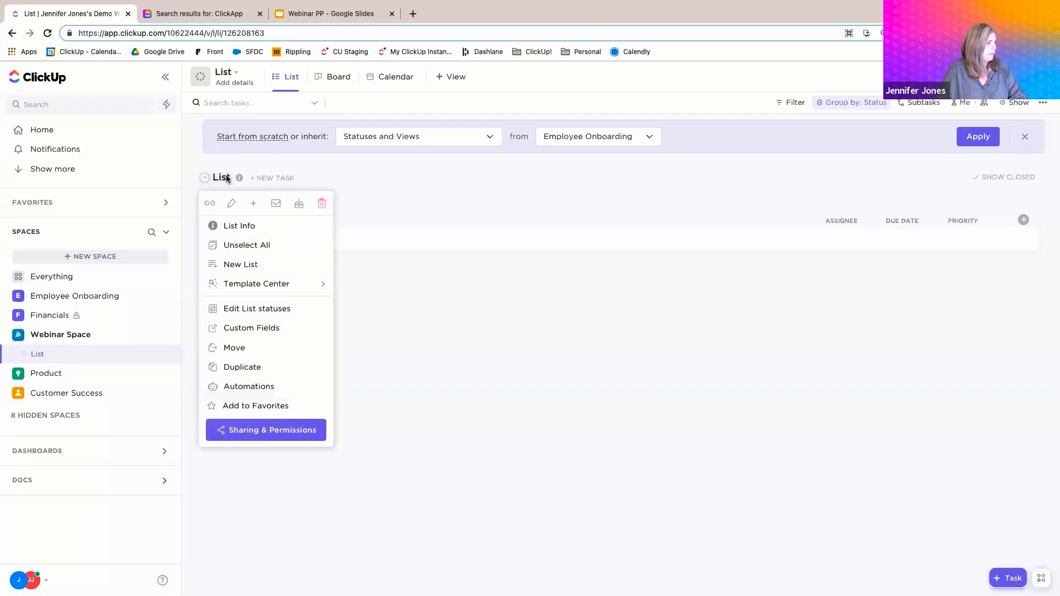
click(231, 206)
key(super+a)
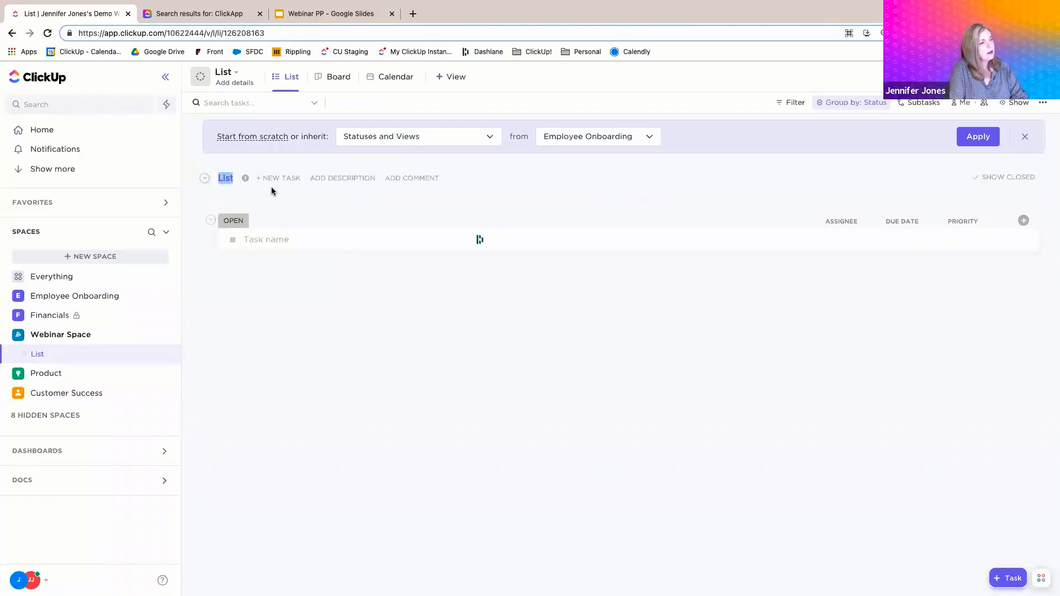
text(B)
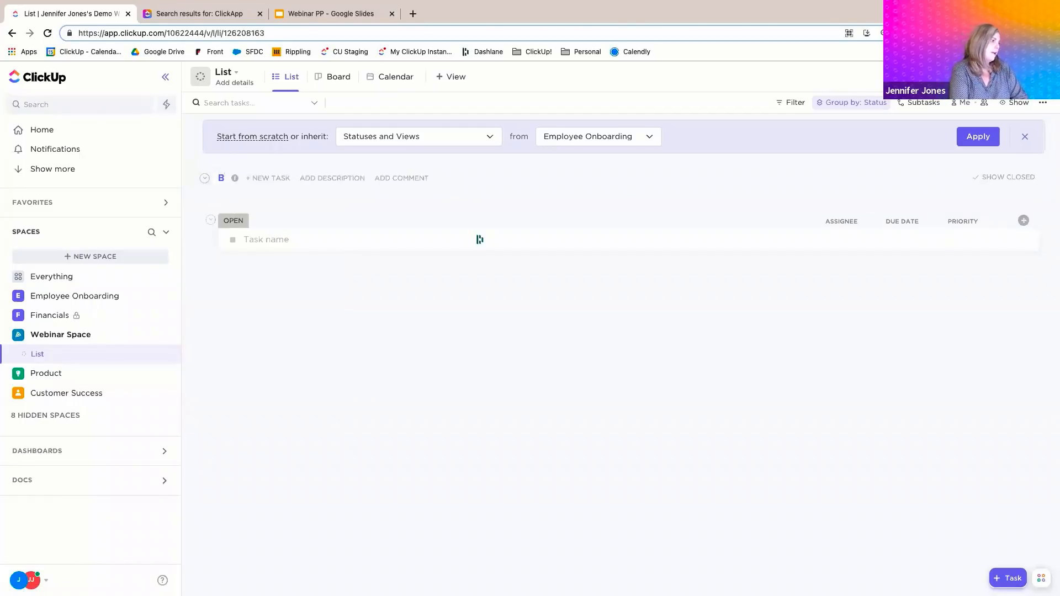
text(egin)
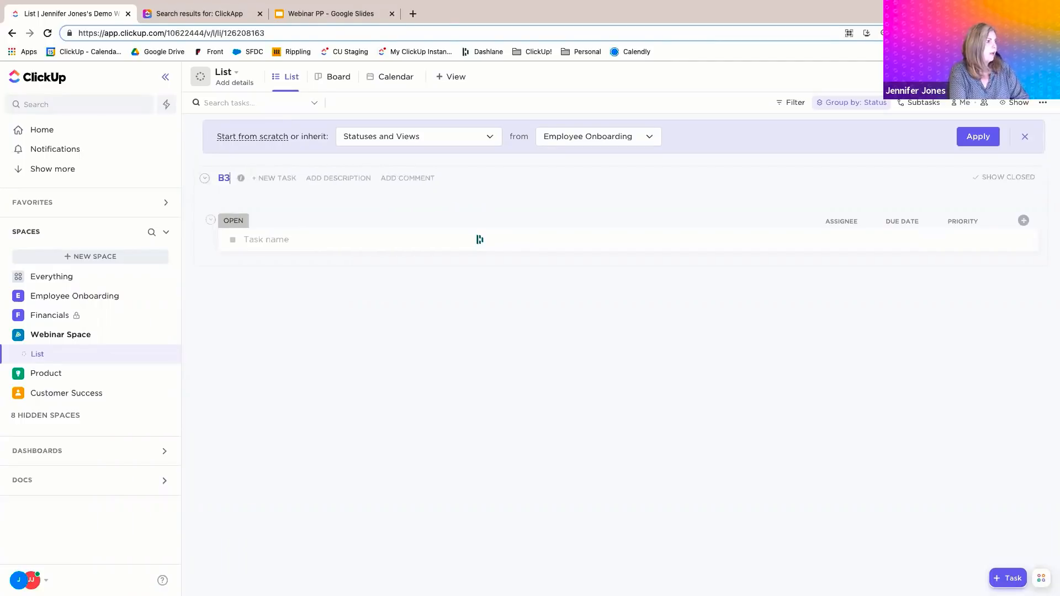
text(ners)
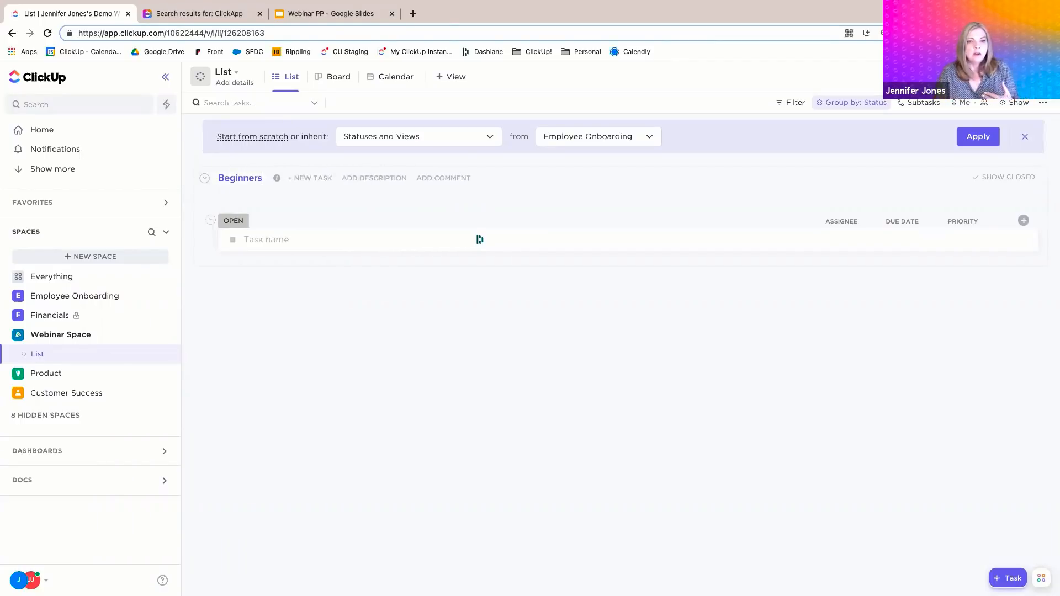
key(Return)
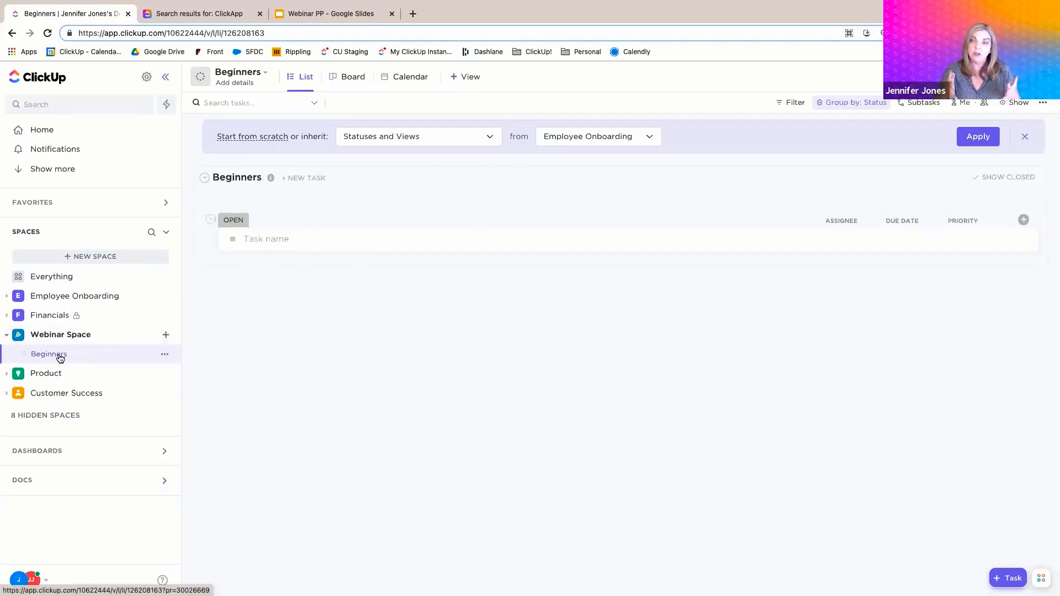
Create a folder named "Summer 2021 Webinars" in Webinar Space and move the Beginners list into it
click(166, 335)
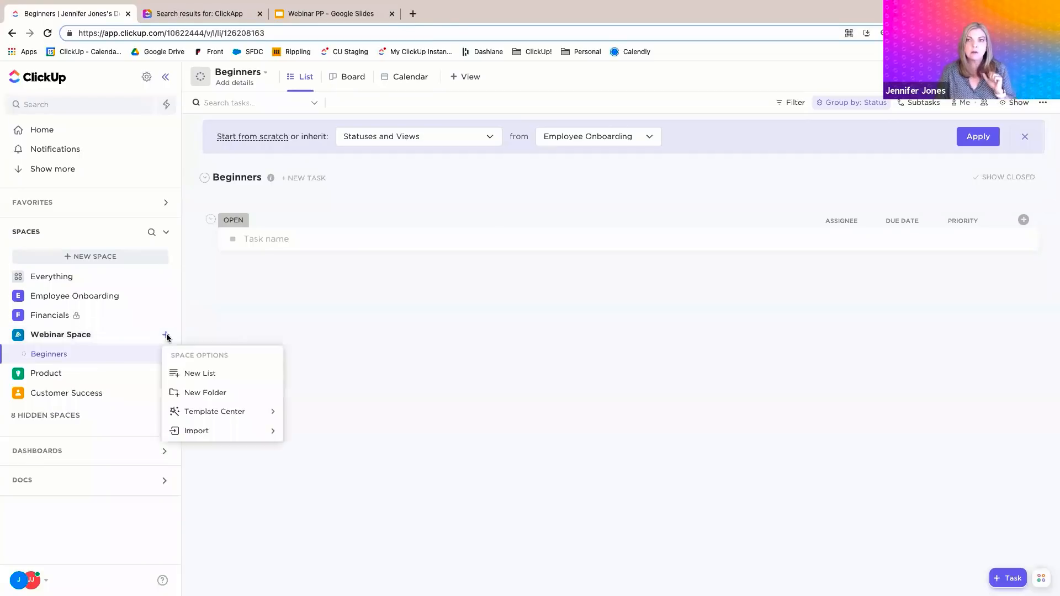
click(212, 394)
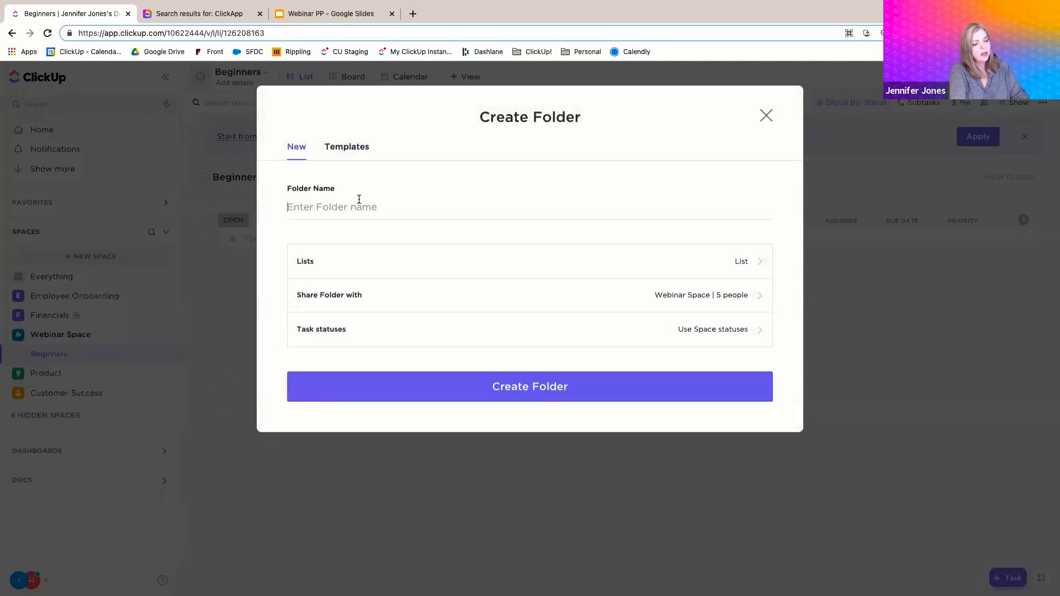
text(Fa)
key(BackSpace)
key(BackSpace)
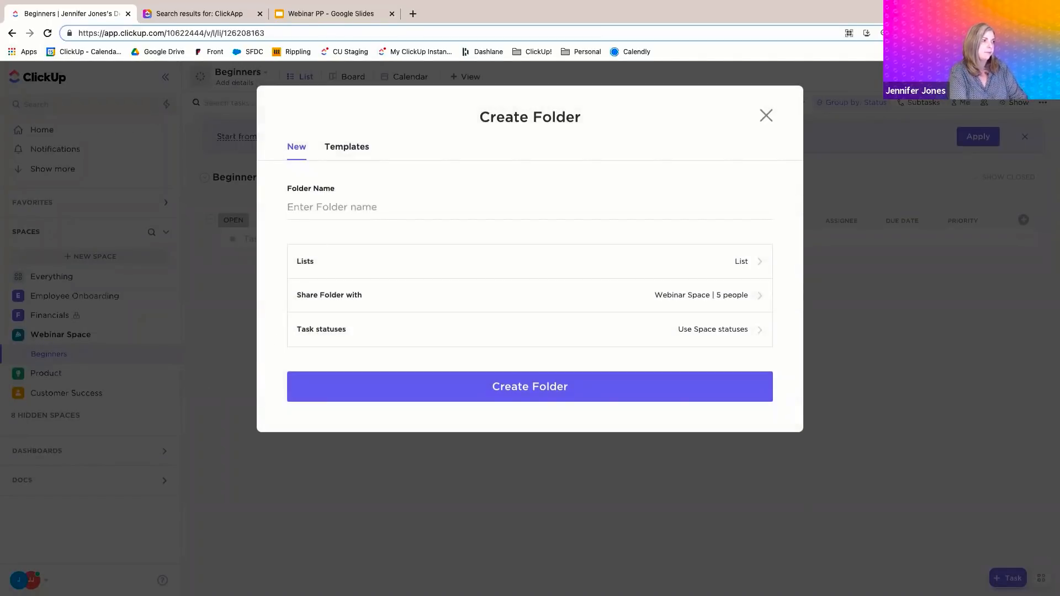
text(Summer 2021)
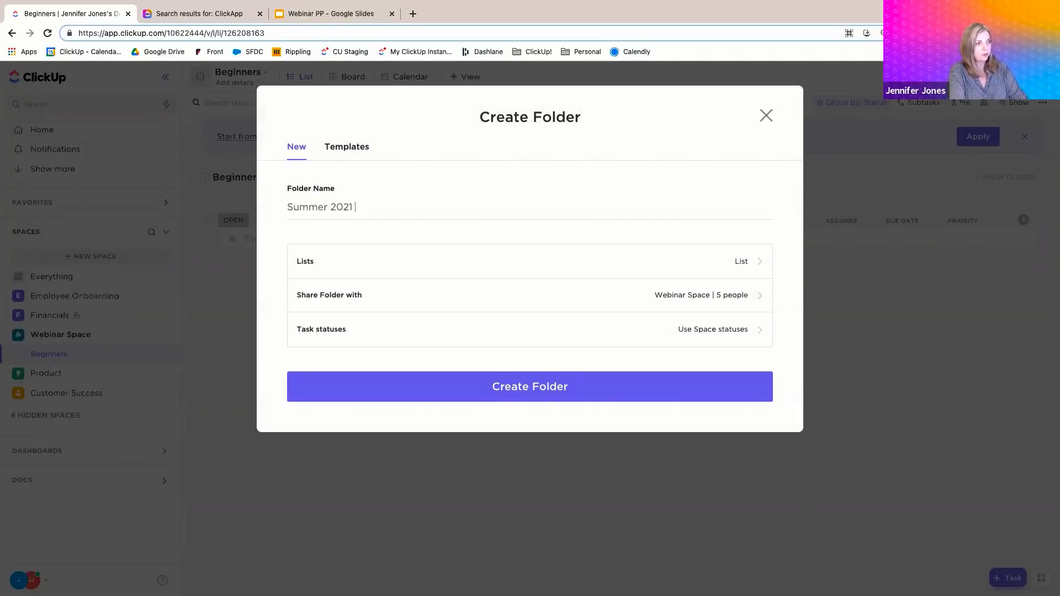
text( Webinars)
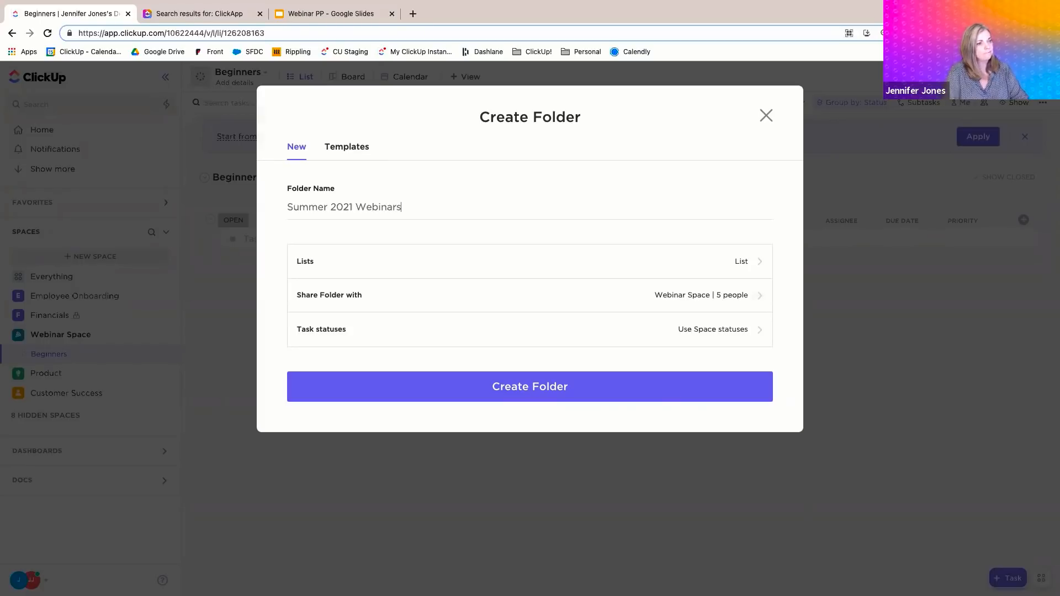
click(467, 384)
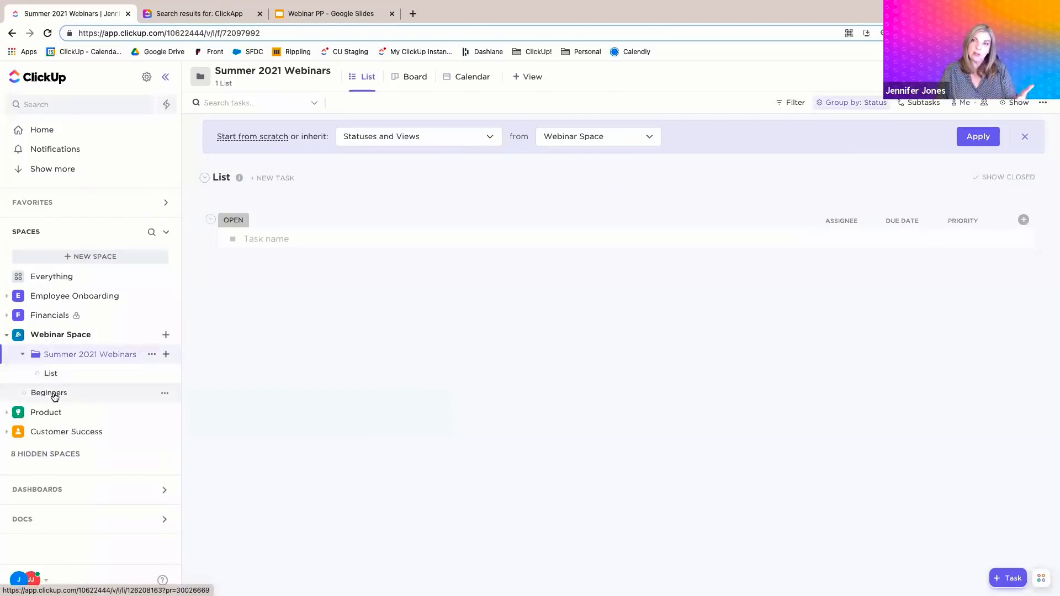
drag(54, 396, 71, 359)
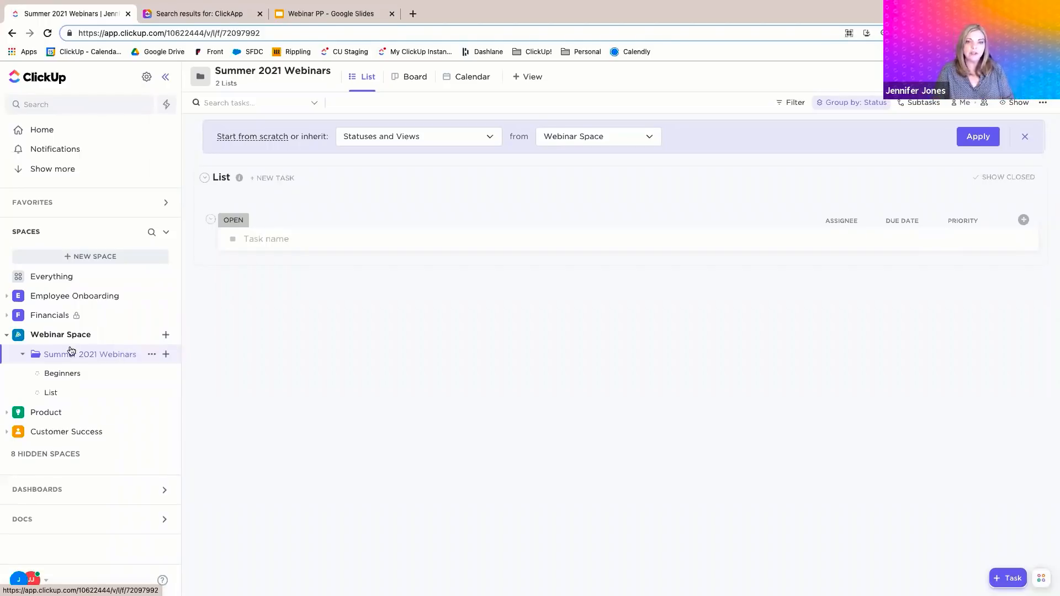
Change the sidebar layout style to Clean
click(146, 78)
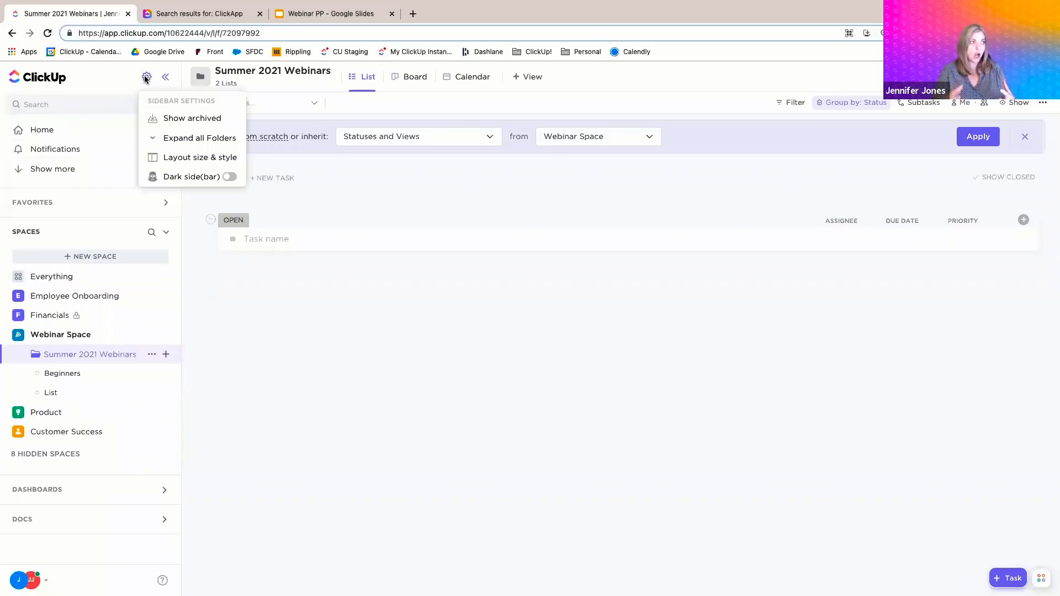
click(168, 157)
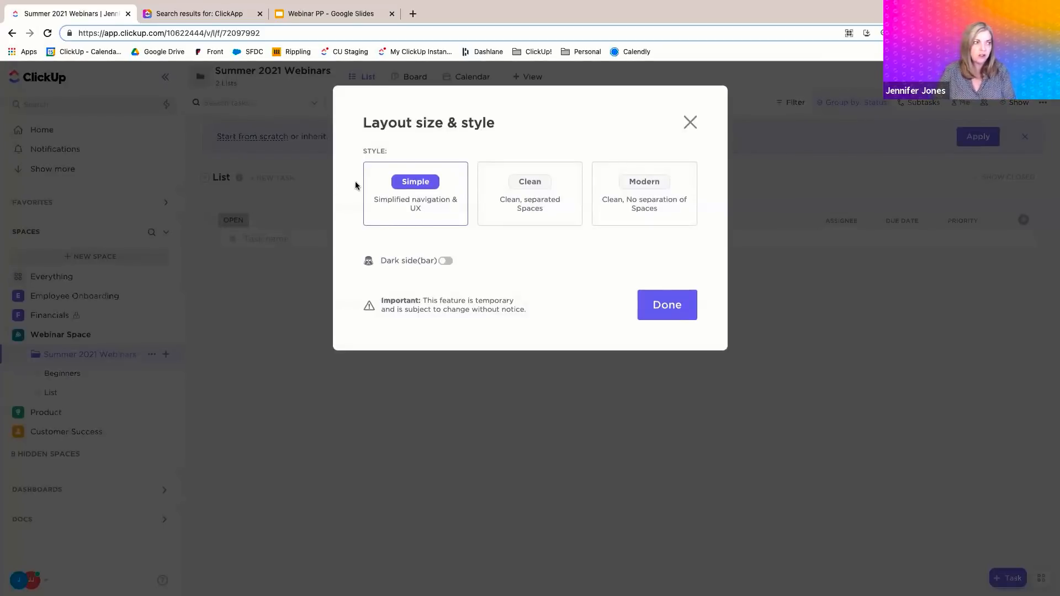
click(517, 194)
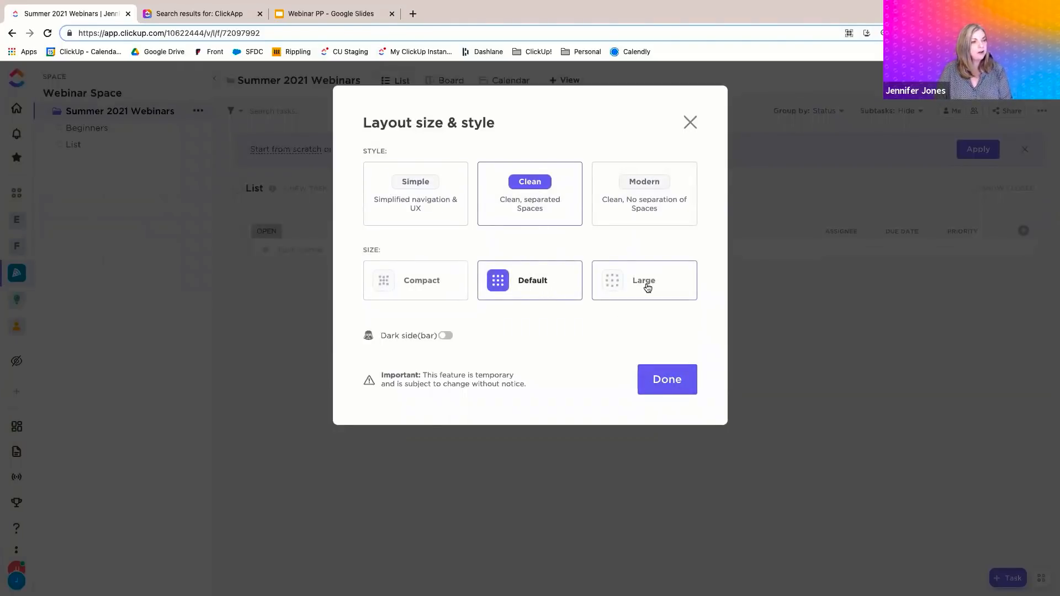
click(666, 374)
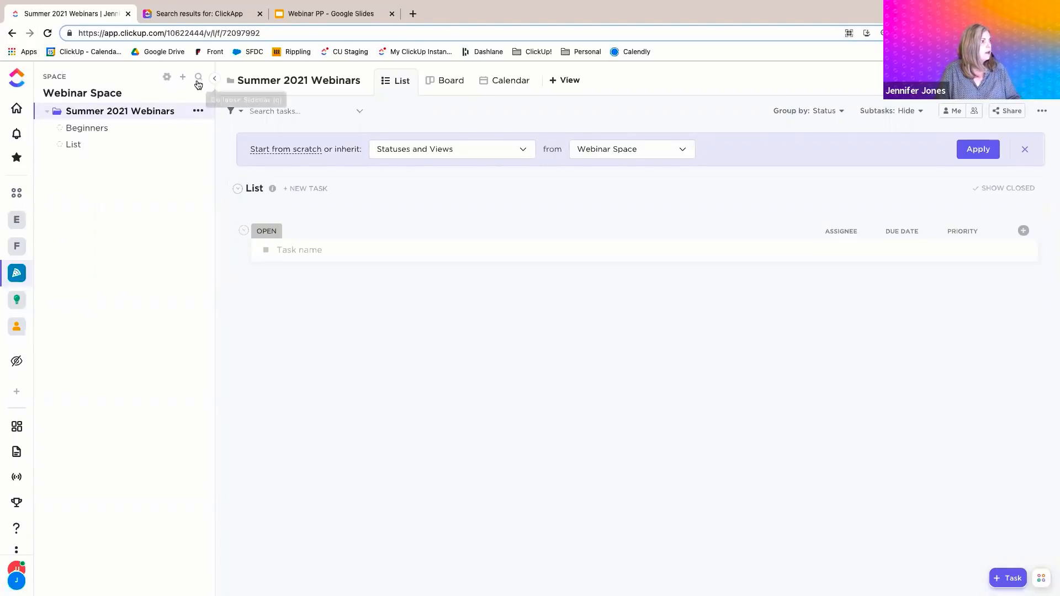
Switch the sidebar layout style back to Simple
click(167, 77)
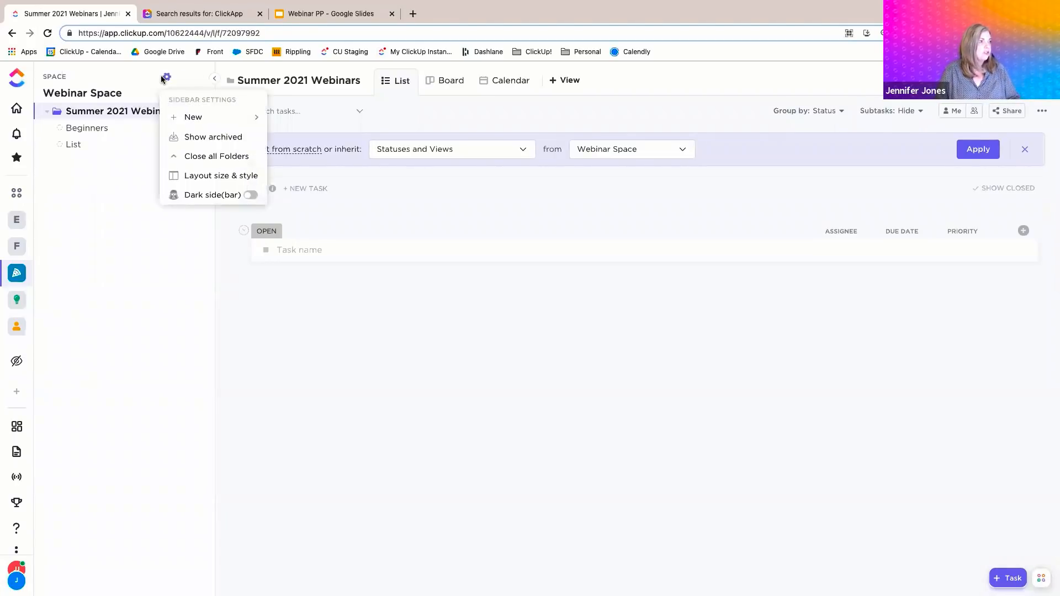
click(207, 176)
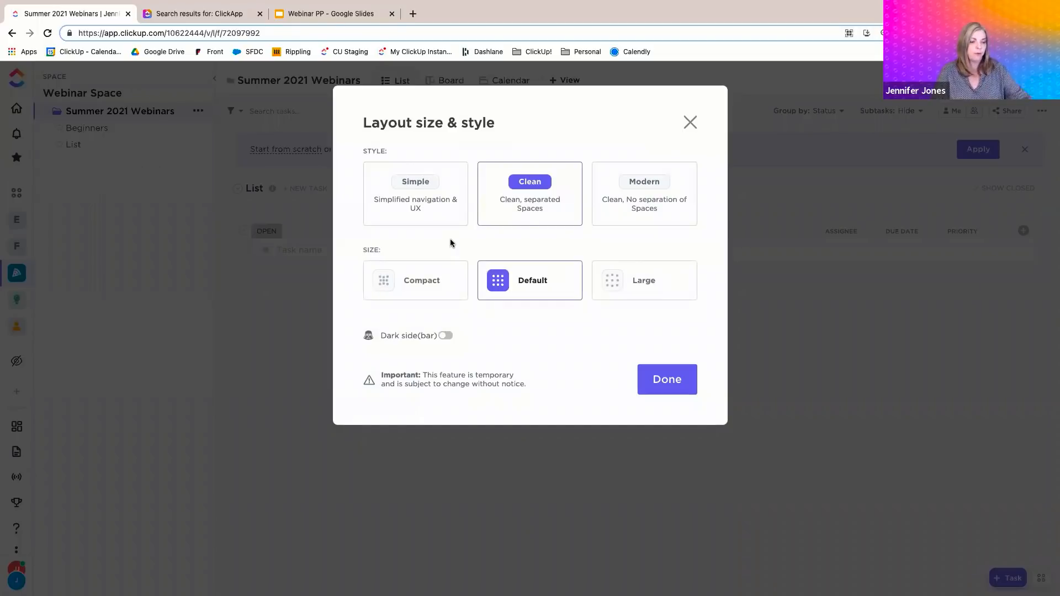
click(422, 197)
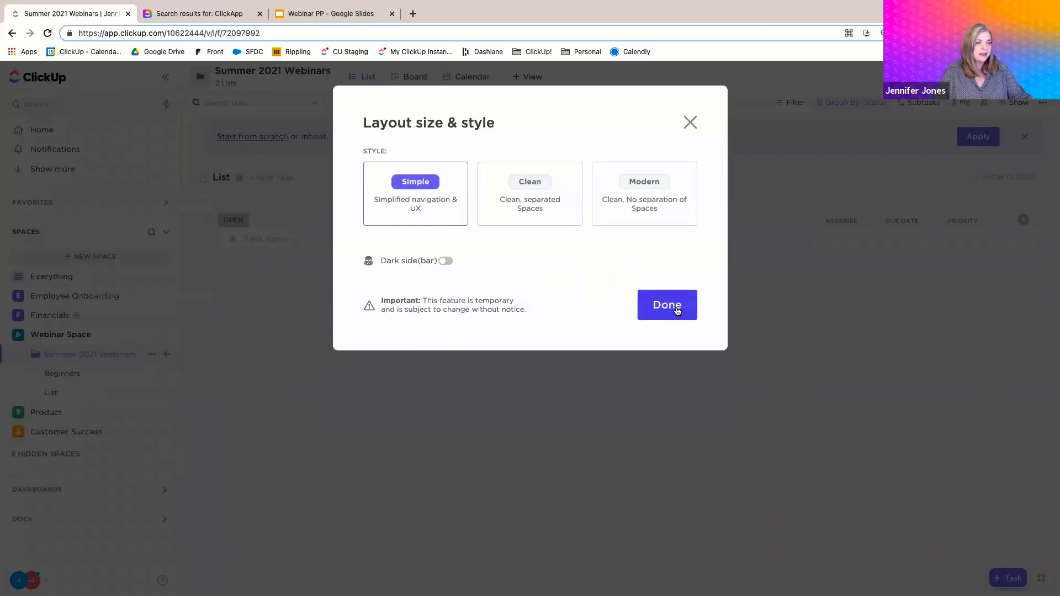
click(677, 309)
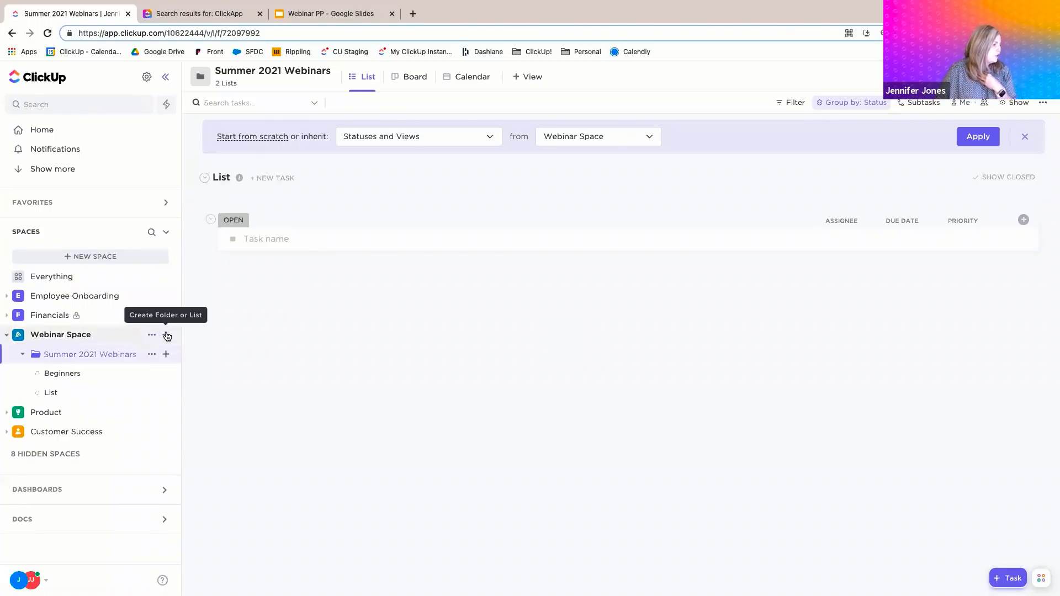
Open the folder templates for a new folder in Webinar Space and search them for "human resources" and "Meeting"
click(166, 335)
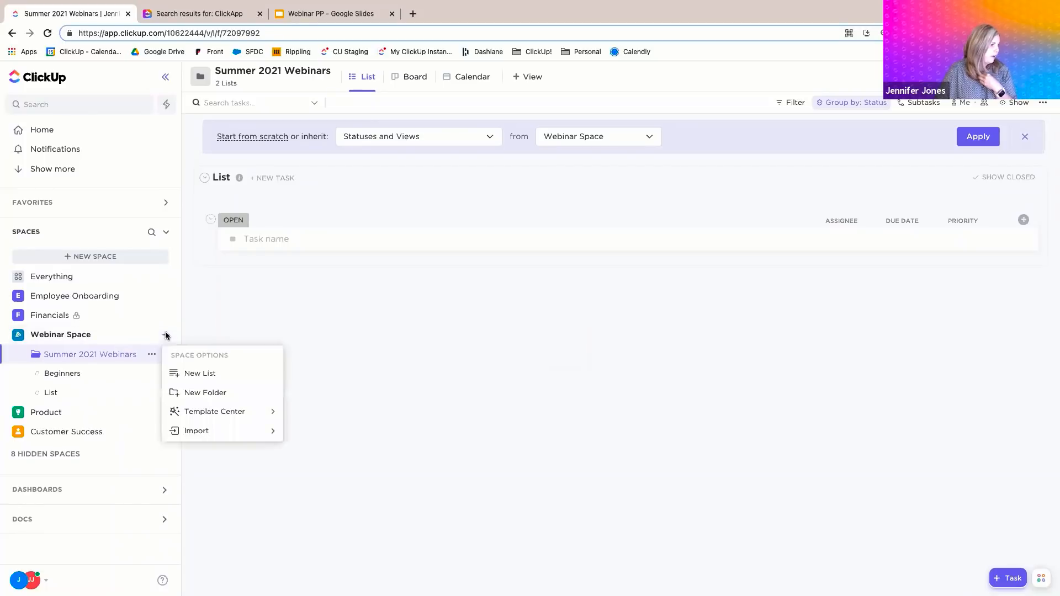
click(209, 393)
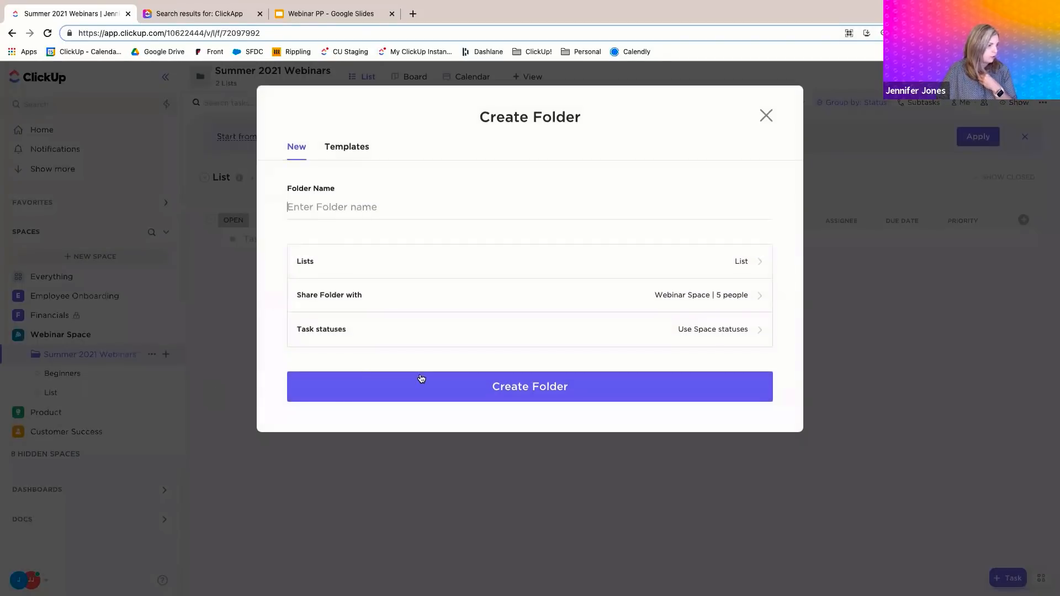
click(343, 145)
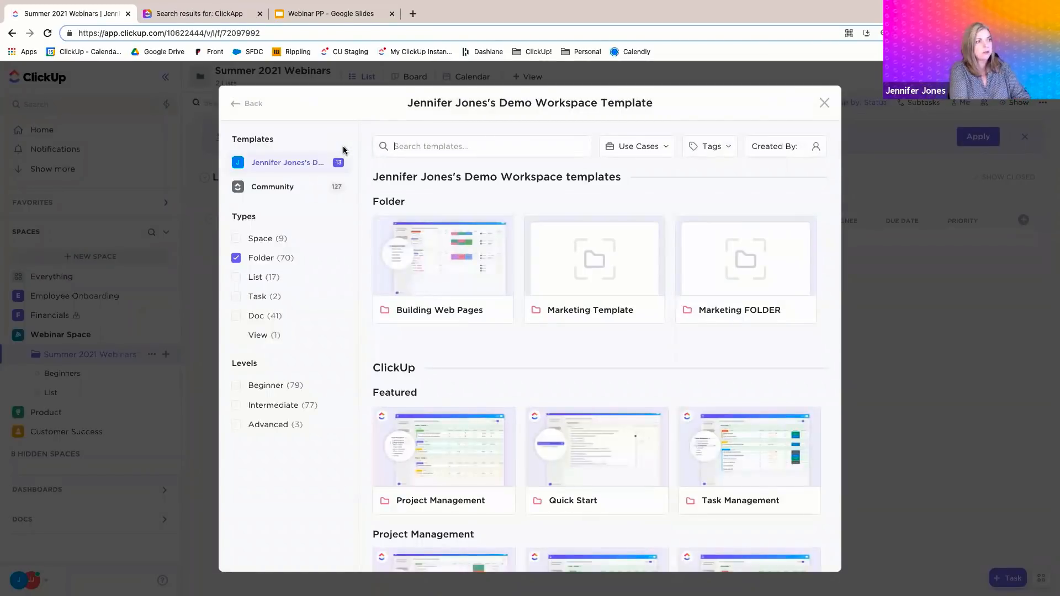
text(human)
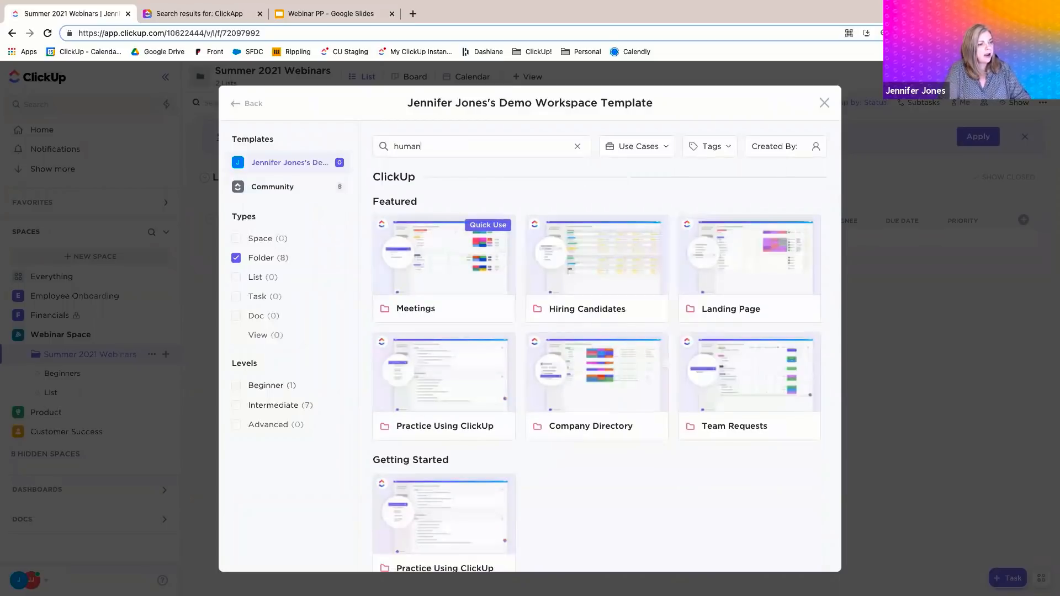
text( resources)
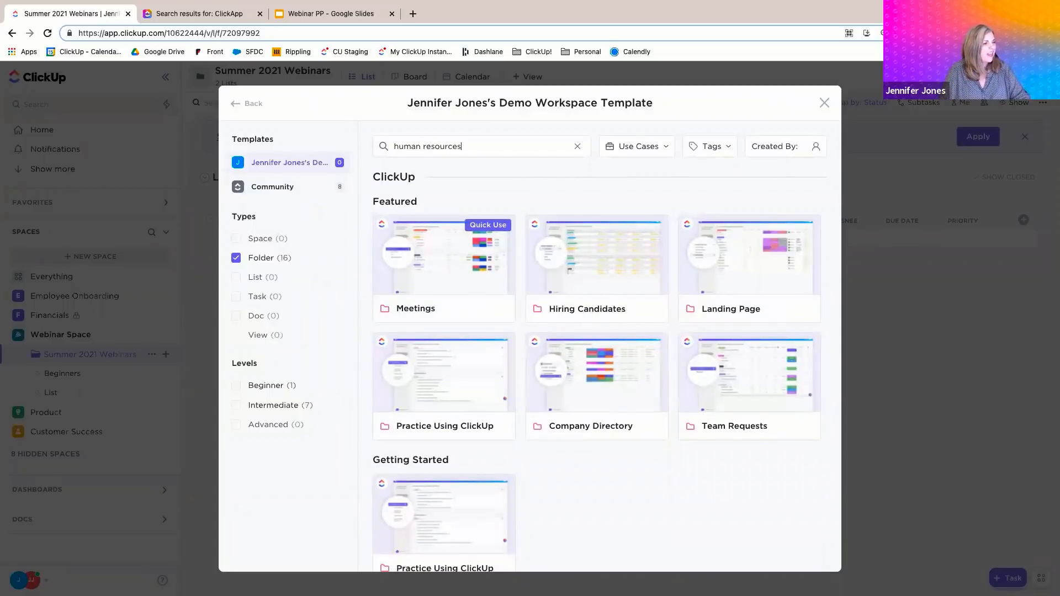
key(super+a)
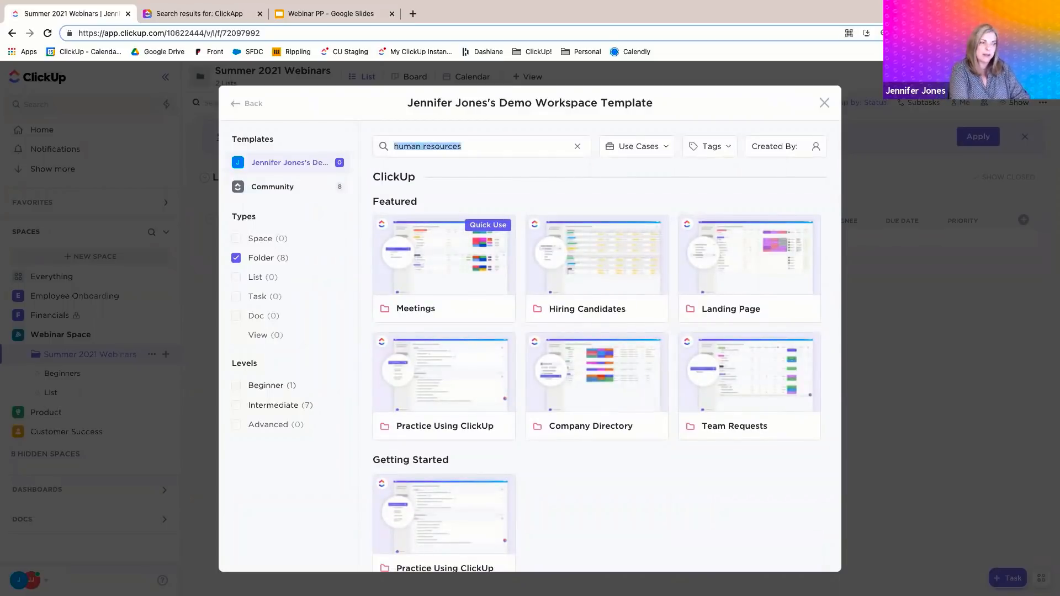
text(Meeting)
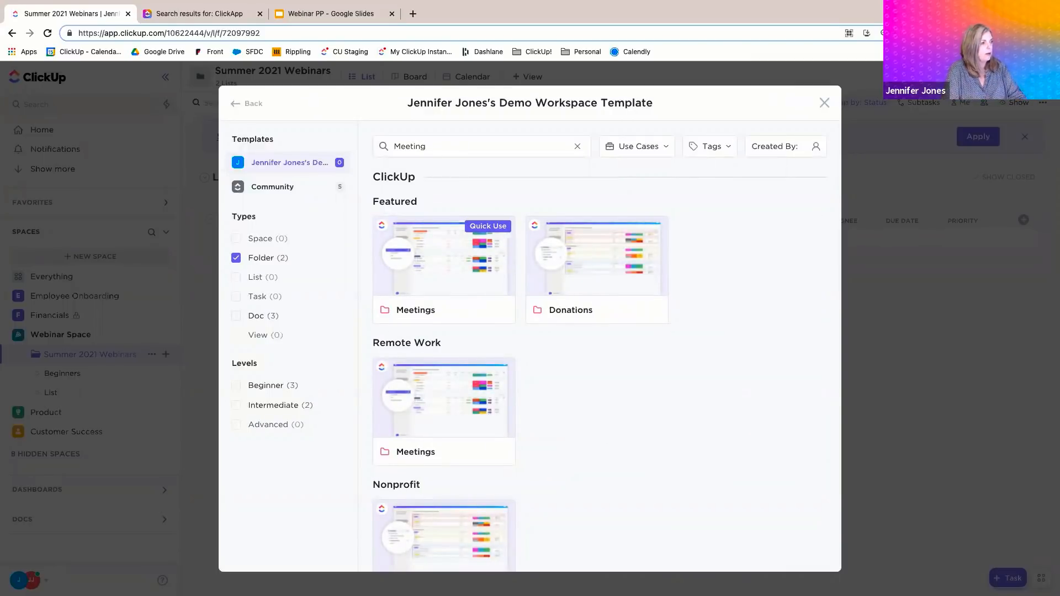
key(super+a)
key(BackSpace)
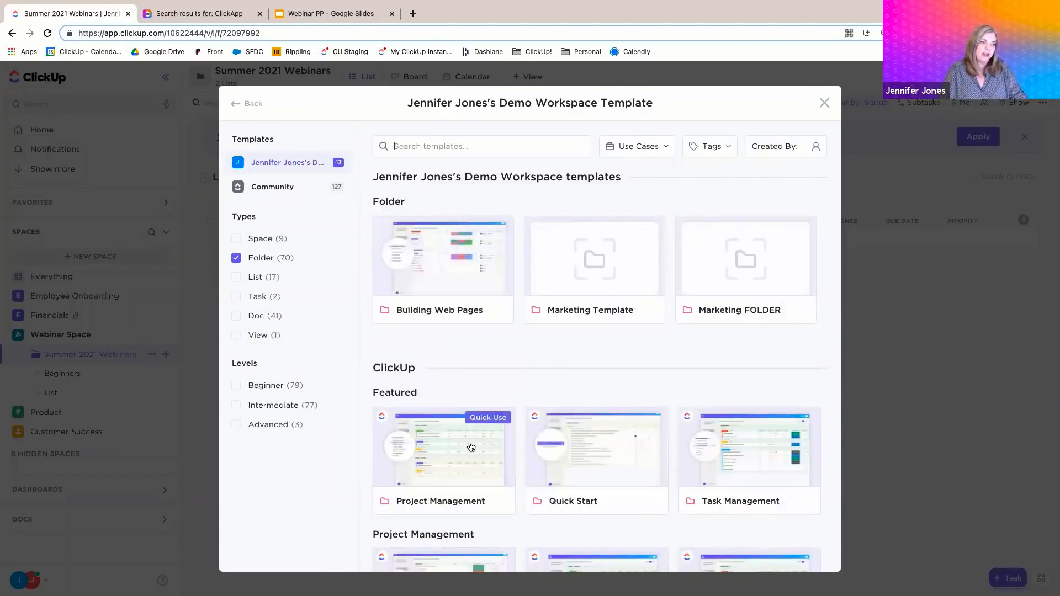
Create a folder in Webinar Space from the Project Management template, importing everything with project dates as is and no archived tasks
click(471, 447)
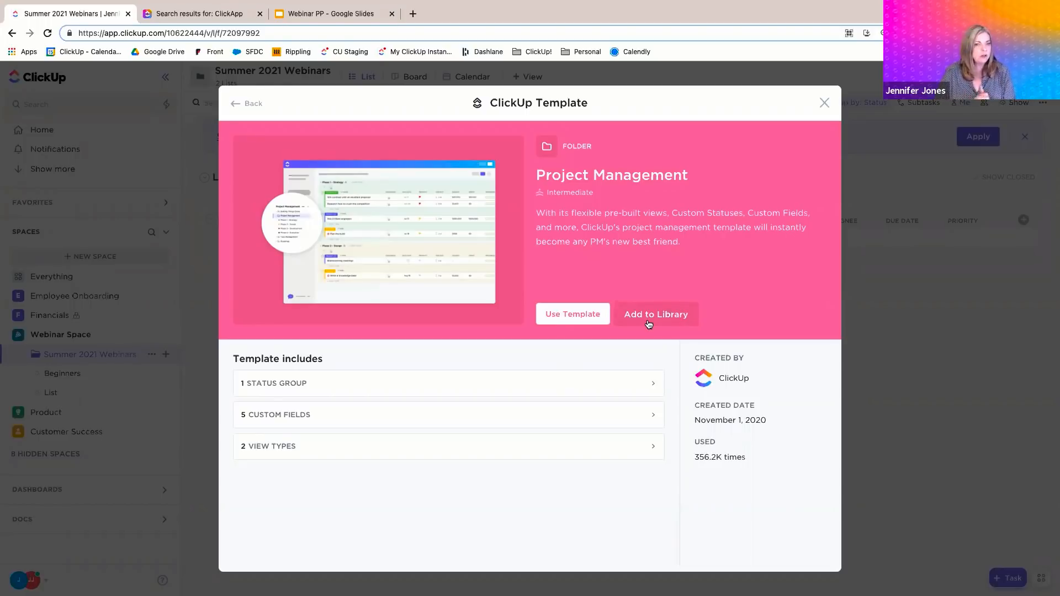
click(580, 316)
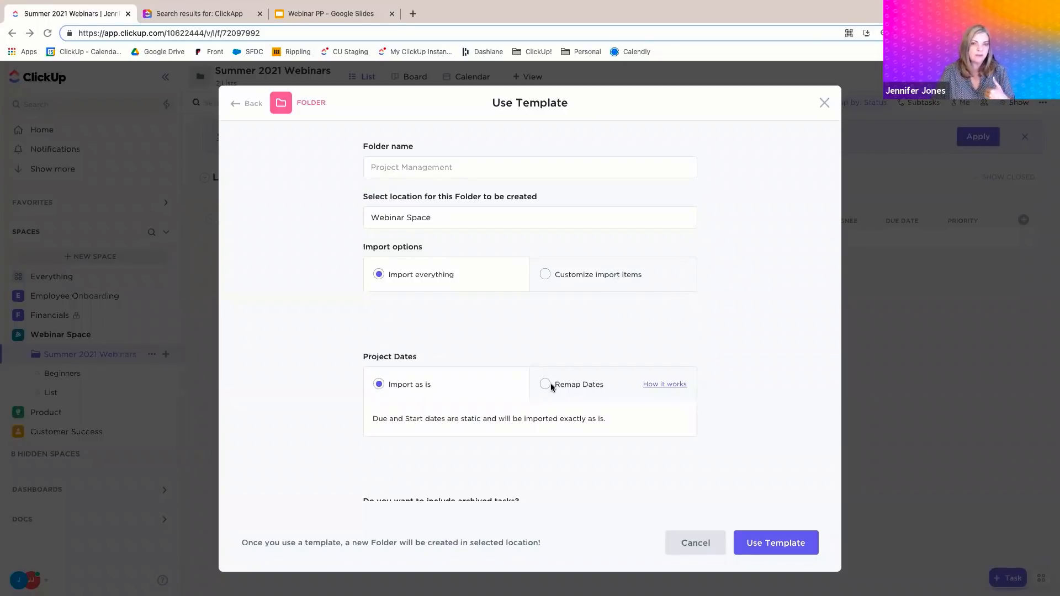
scroll(551, 383, down, 2)
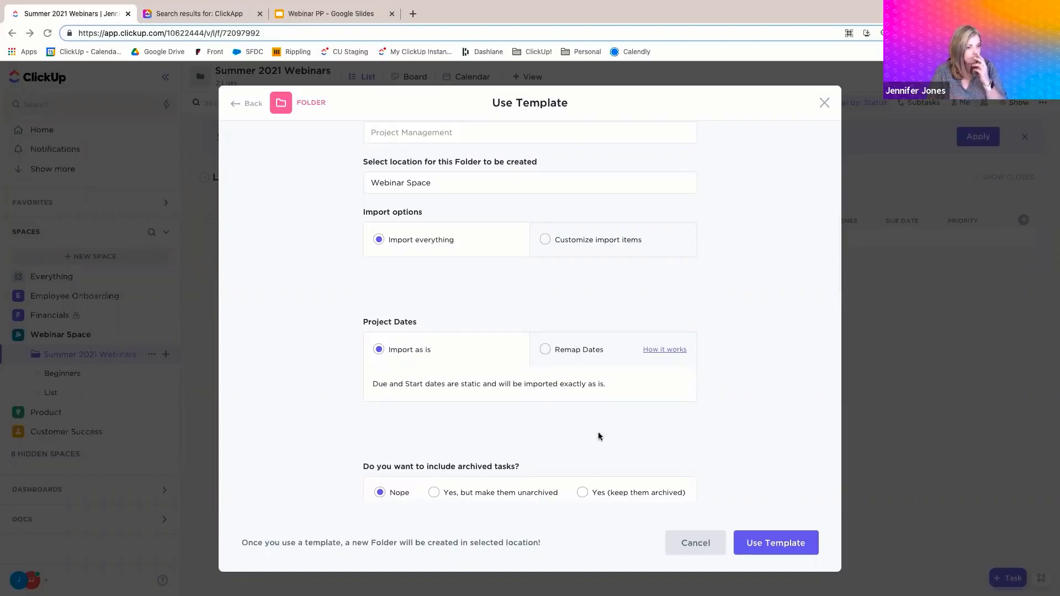
click(767, 544)
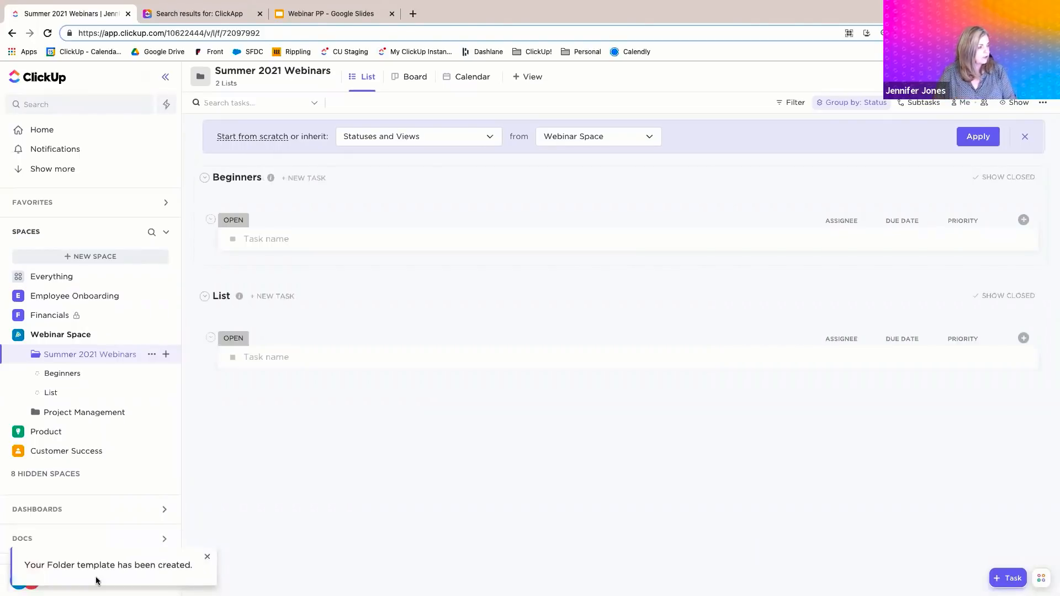
View the Project Management folder, expand the Summer 2021 Webinars folder and open its list named List
click(84, 412)
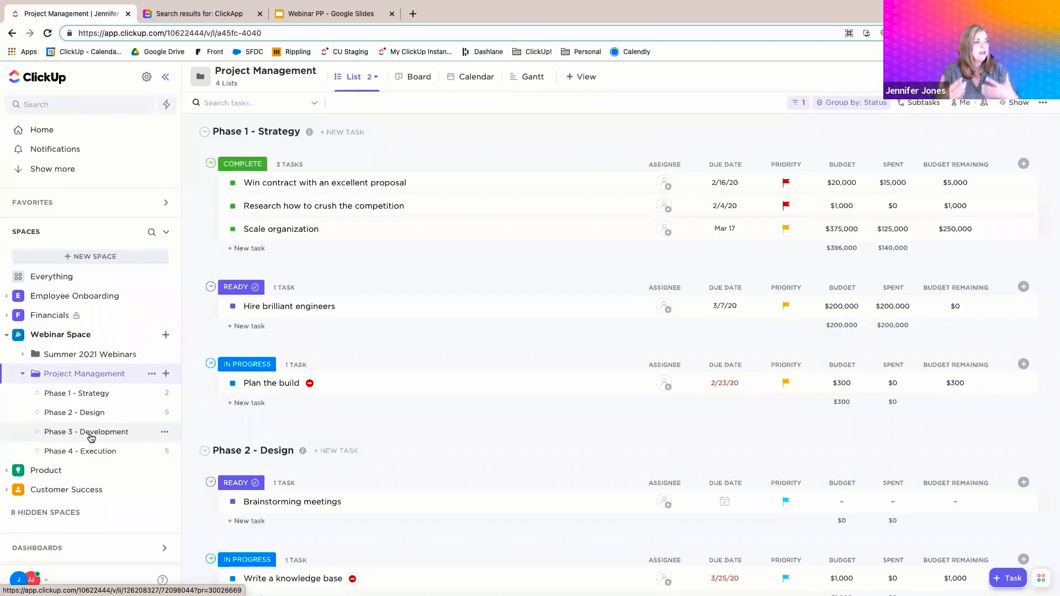
click(24, 355)
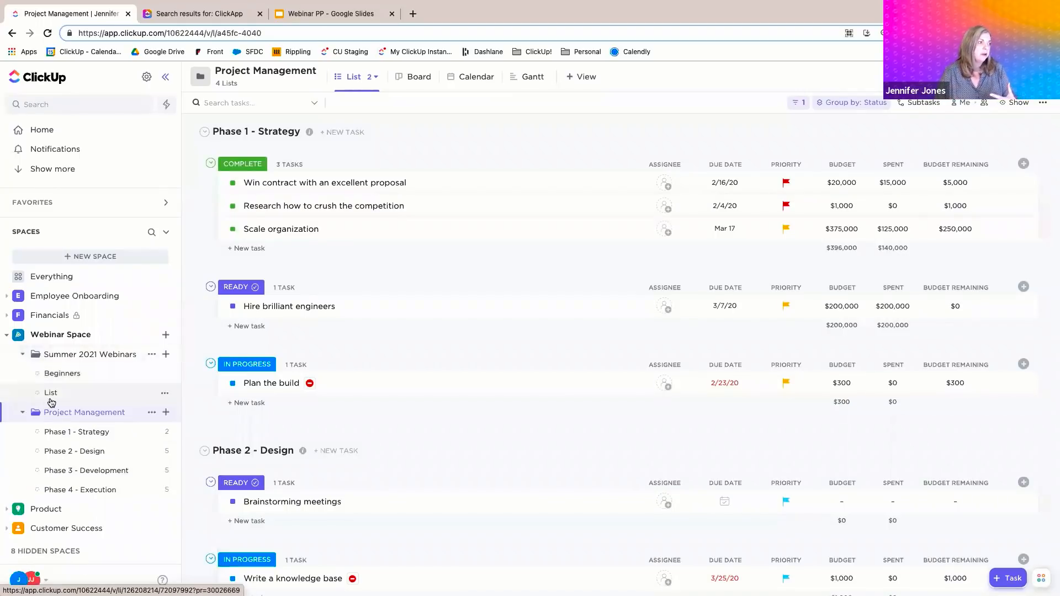
click(142, 395)
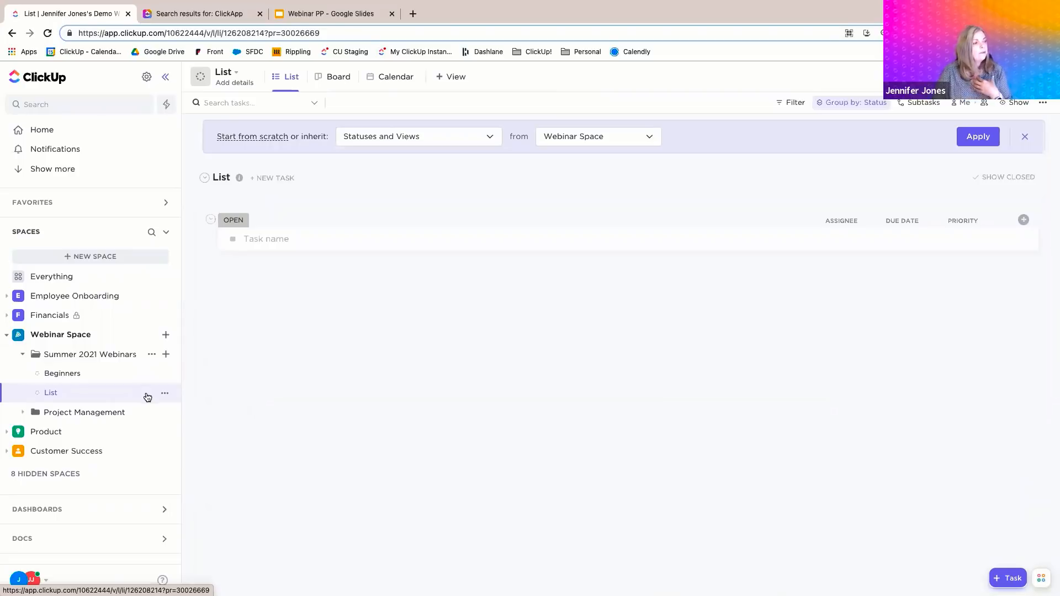
Browse the available list templates from the Template Center for List, and close the template library without applying one
click(164, 393)
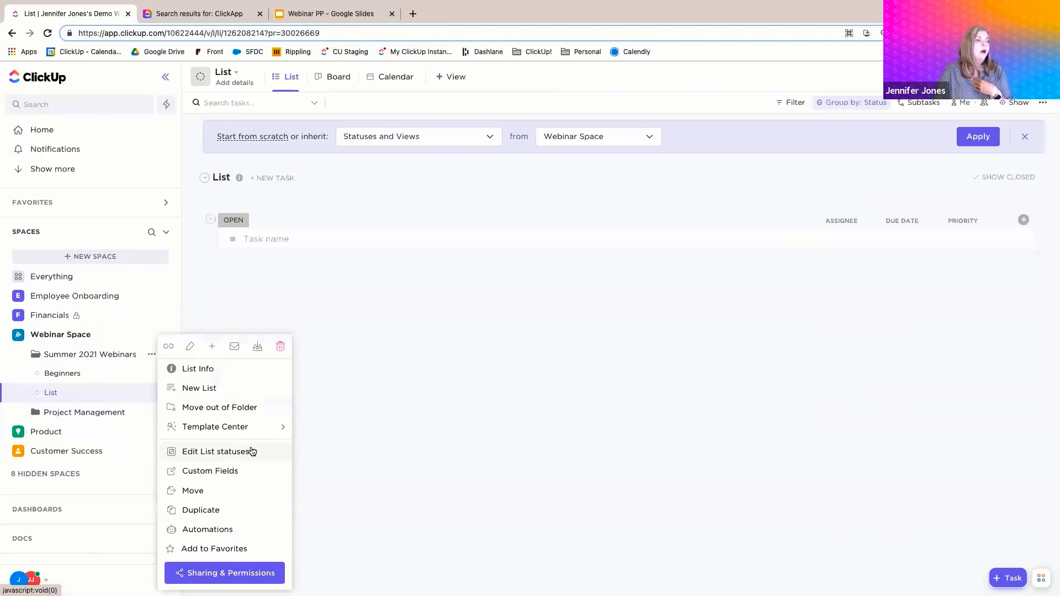
mouse_move(268, 430)
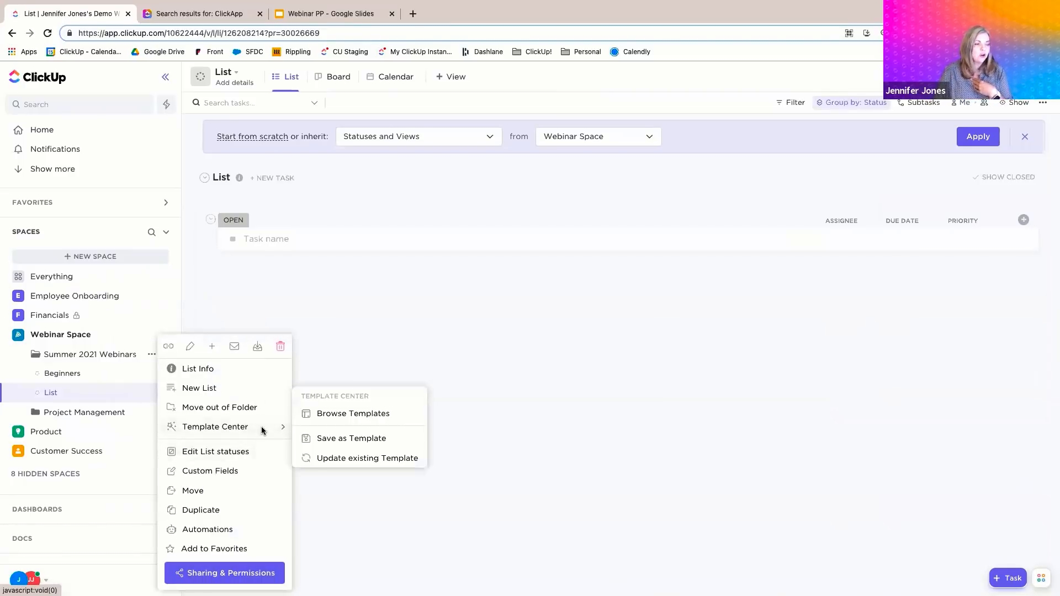
click(347, 415)
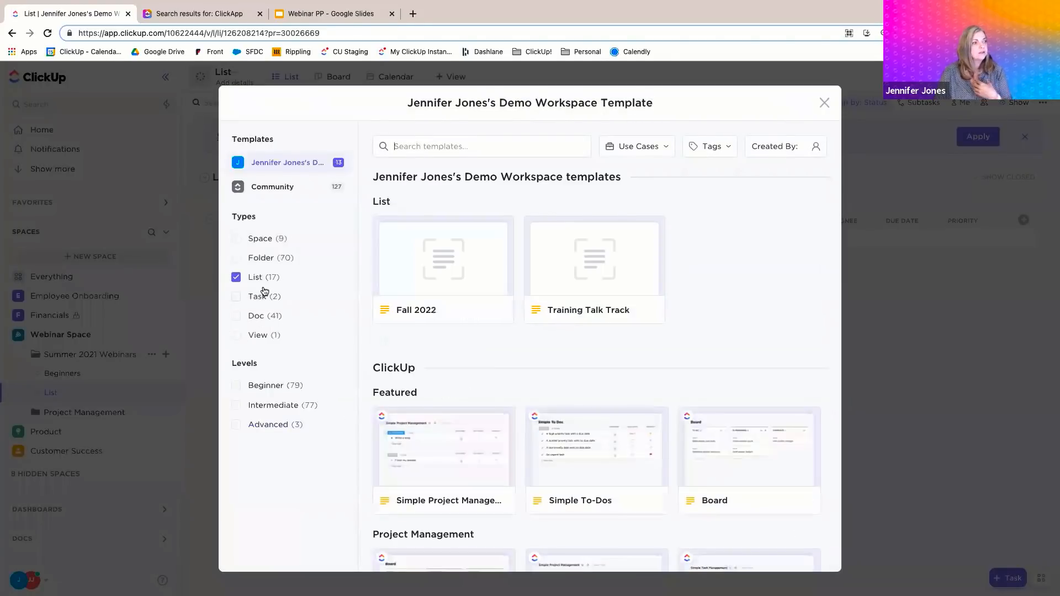
scroll(455, 323, down, 3)
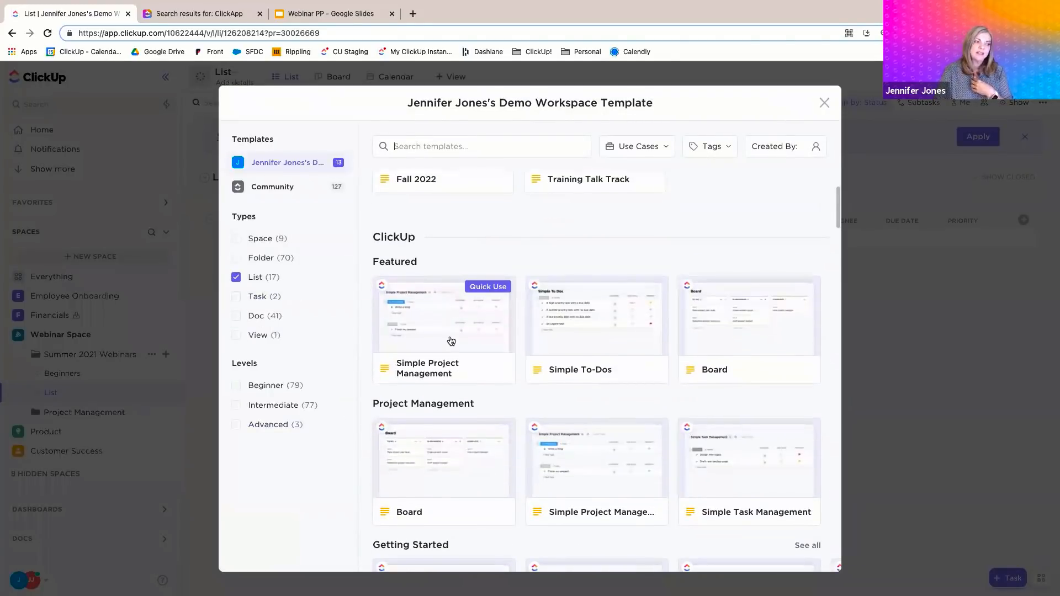
scroll(451, 339, down, 1)
scroll(450, 339, down, 5)
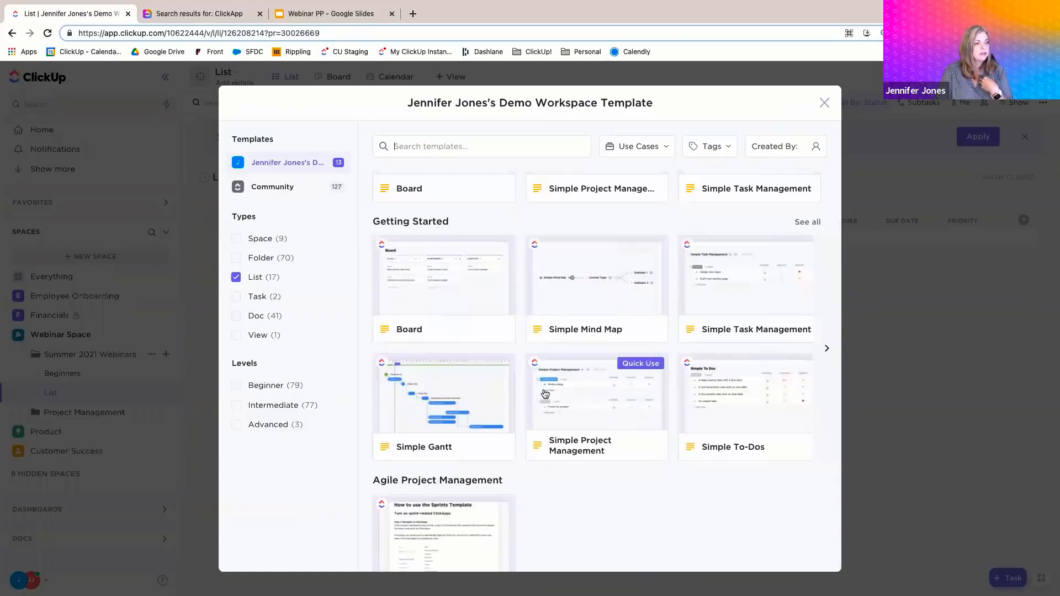
scroll(552, 386, down, 1)
scroll(436, 468, down, 4)
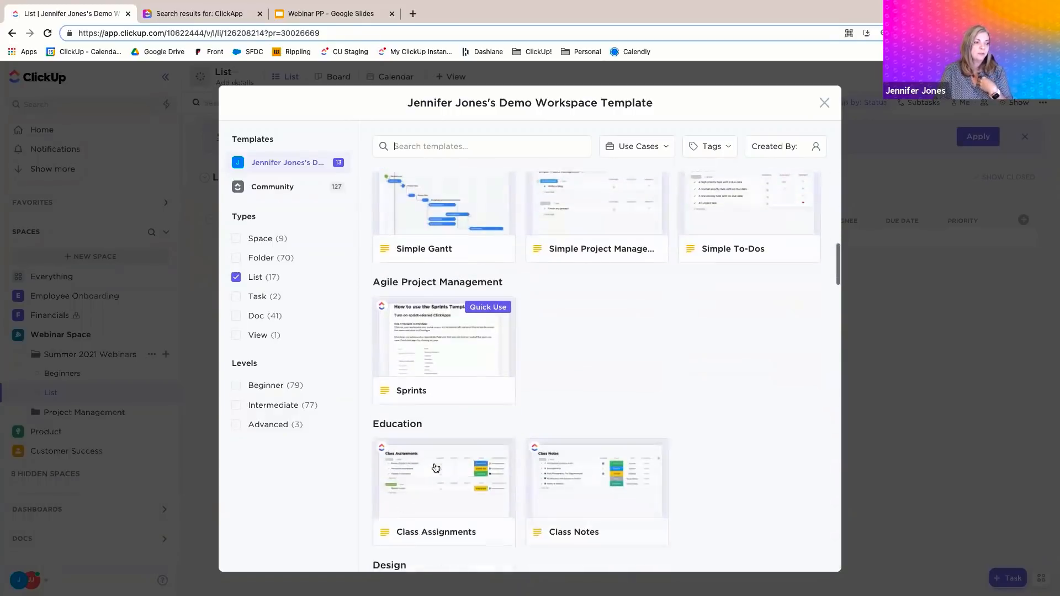
scroll(433, 430, down, 1)
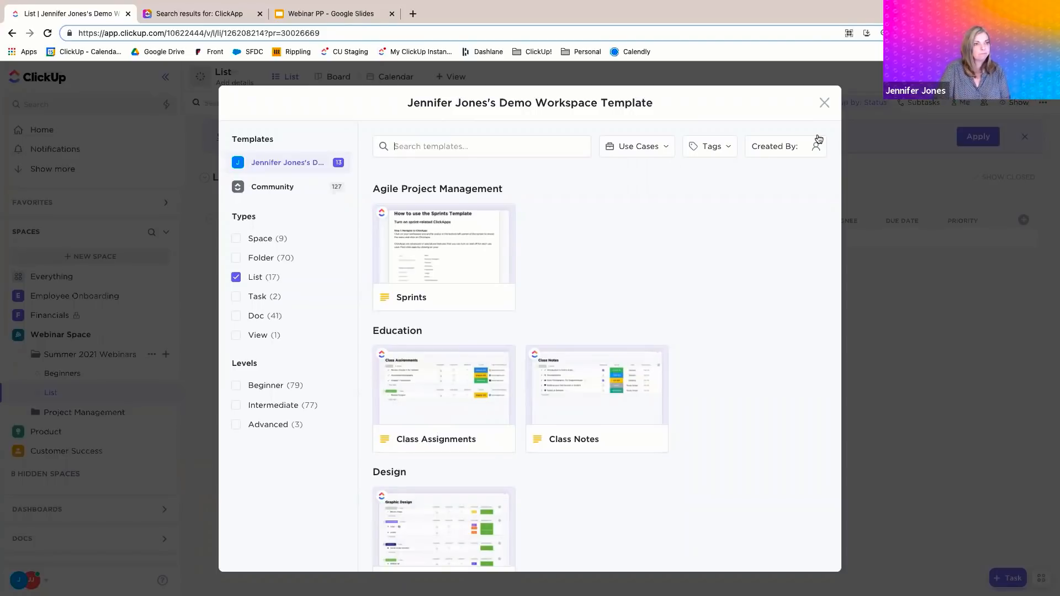
click(824, 103)
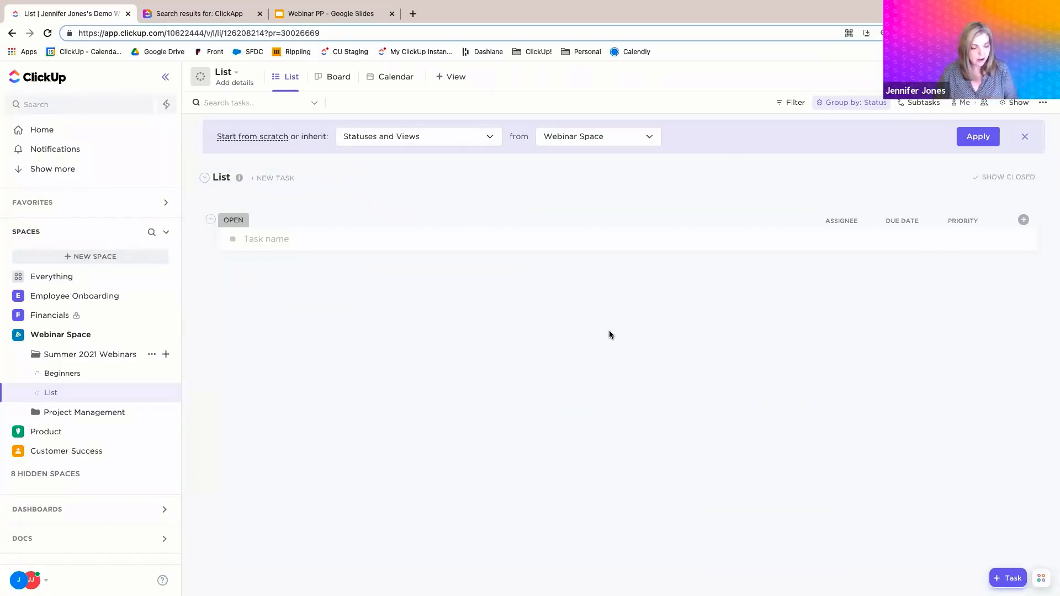
Start a new task named "Intermediate Webinar" in List
key(t)
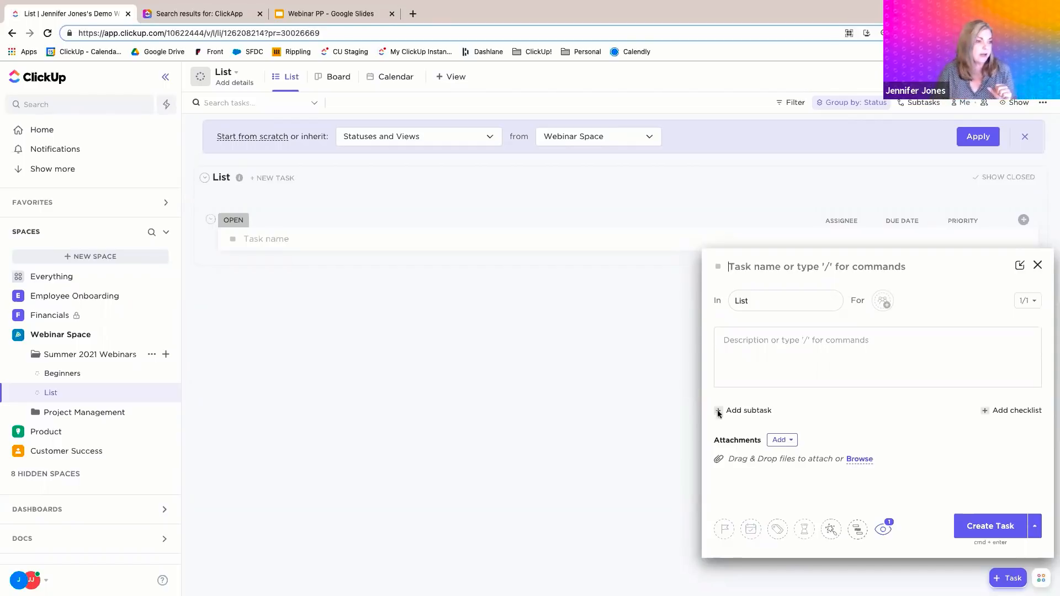
click(1038, 267)
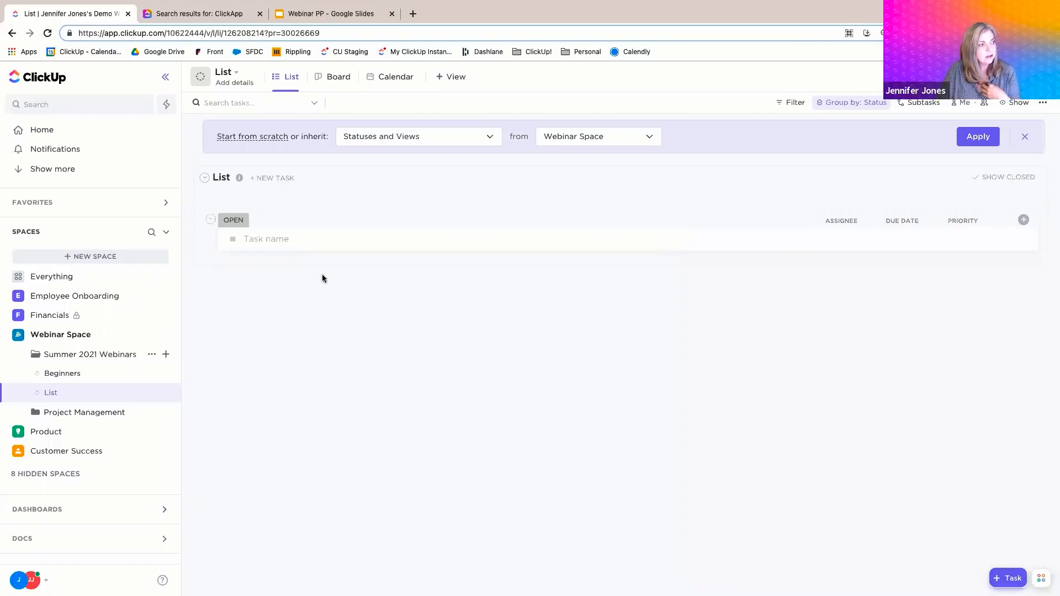
click(998, 577)
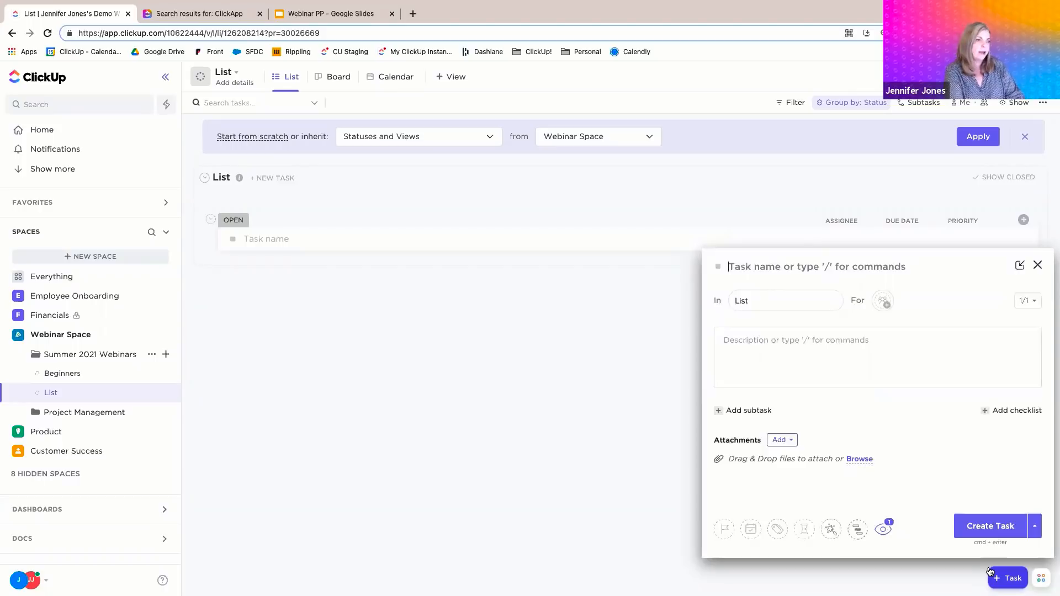
text(Inter)
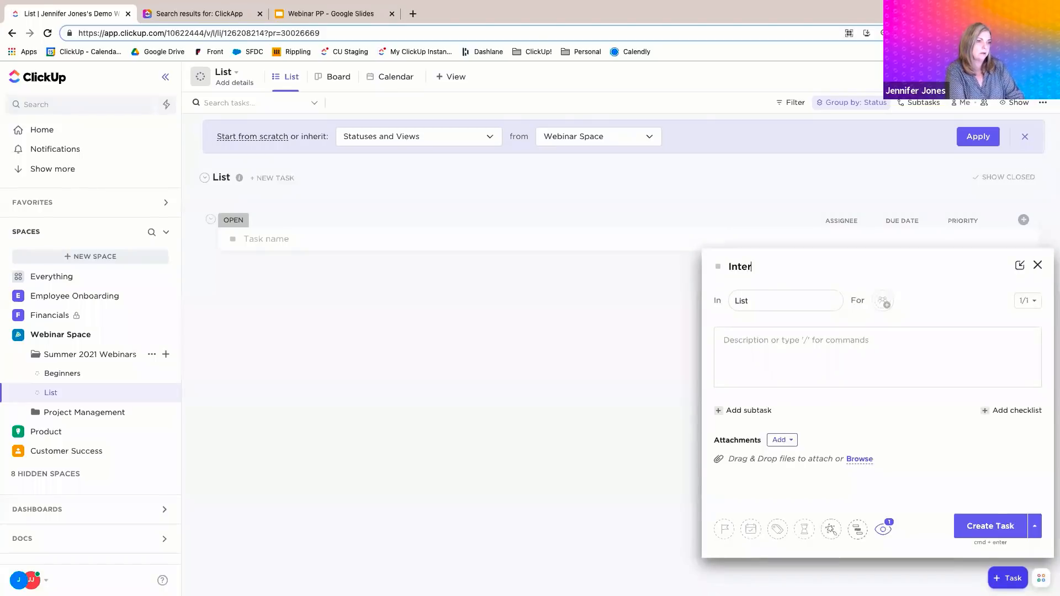
text(mediate We)
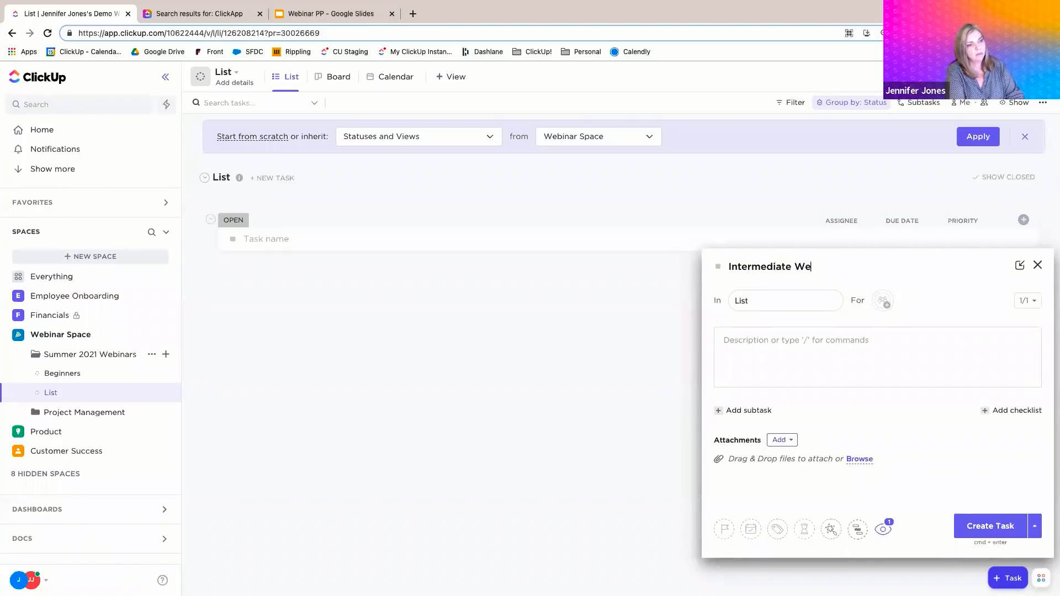
text(binar)
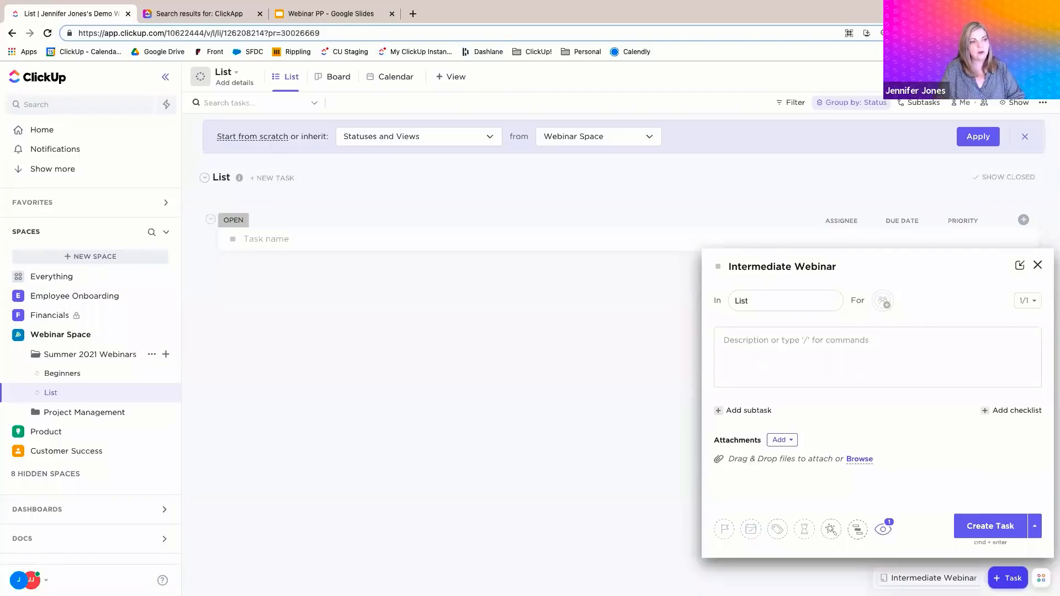
click(839, 301)
click(925, 304)
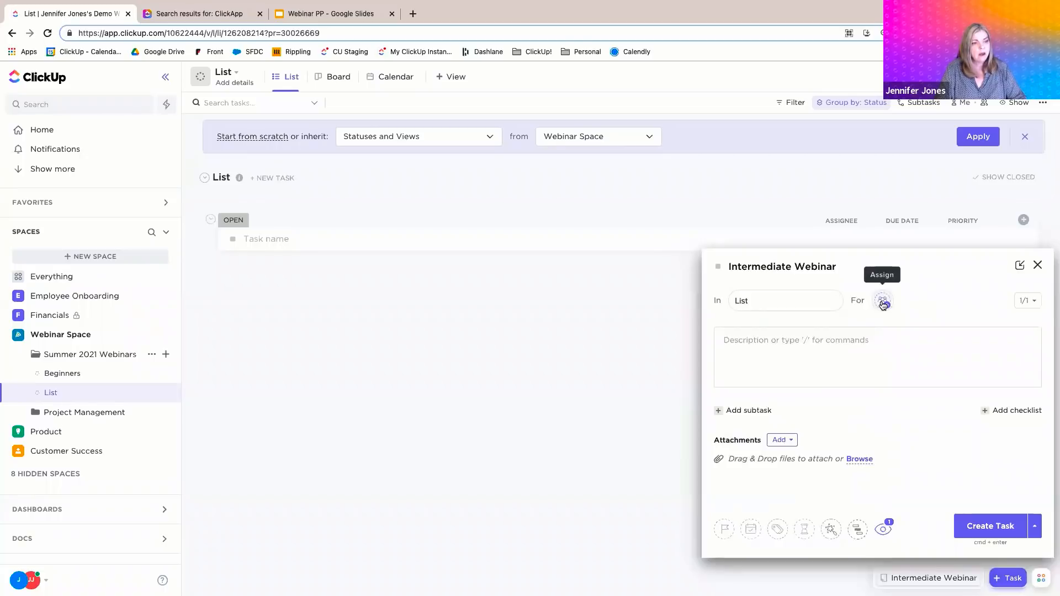
Insert a Quote block into the new task's description with a slash command
click(850, 341)
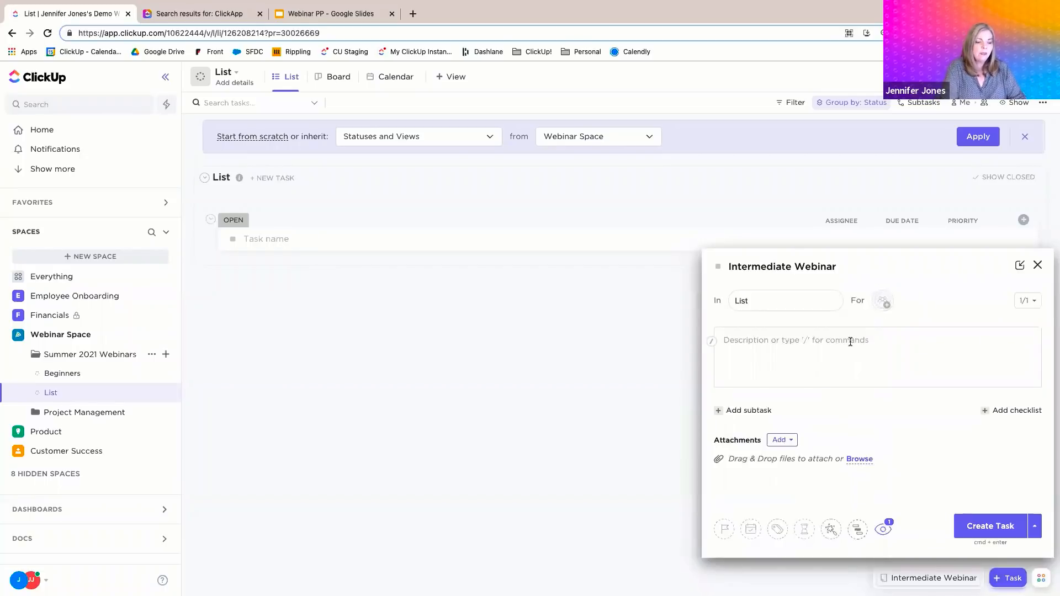
text(/)
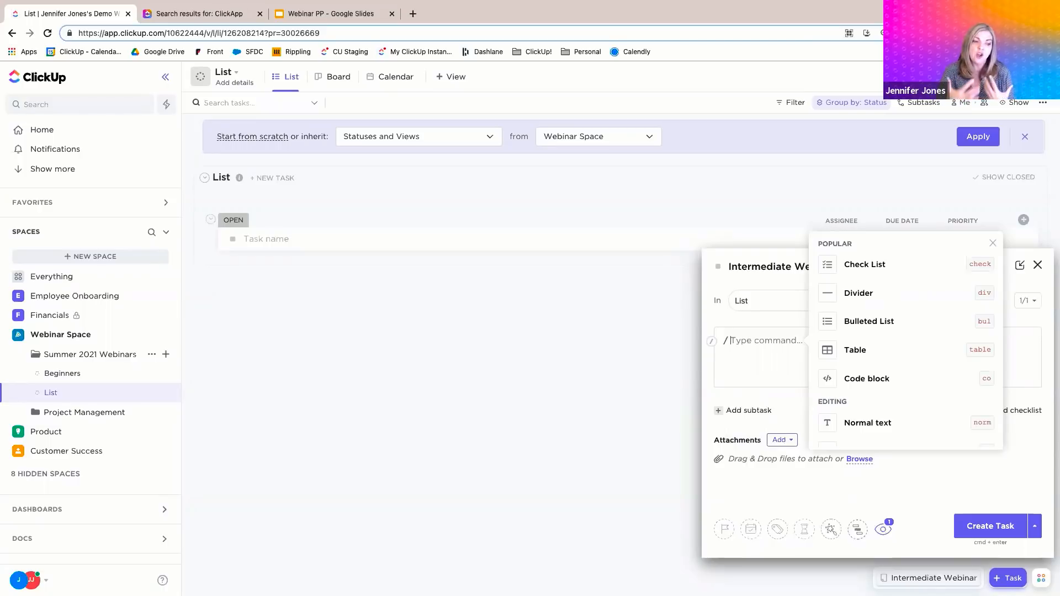
scroll(917, 386, down, 3)
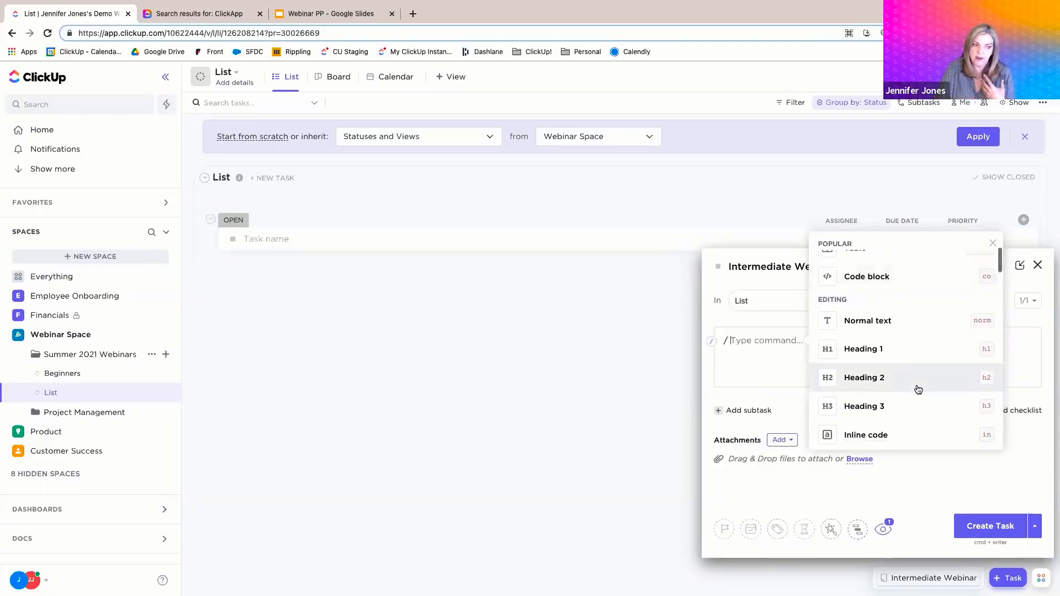
scroll(918, 390, down, 2)
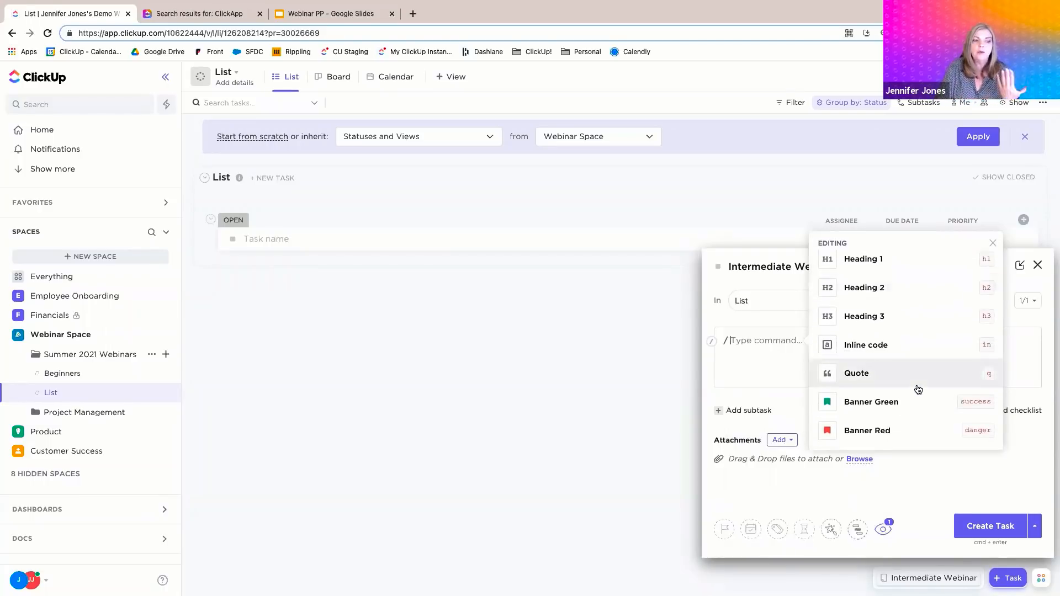
click(878, 375)
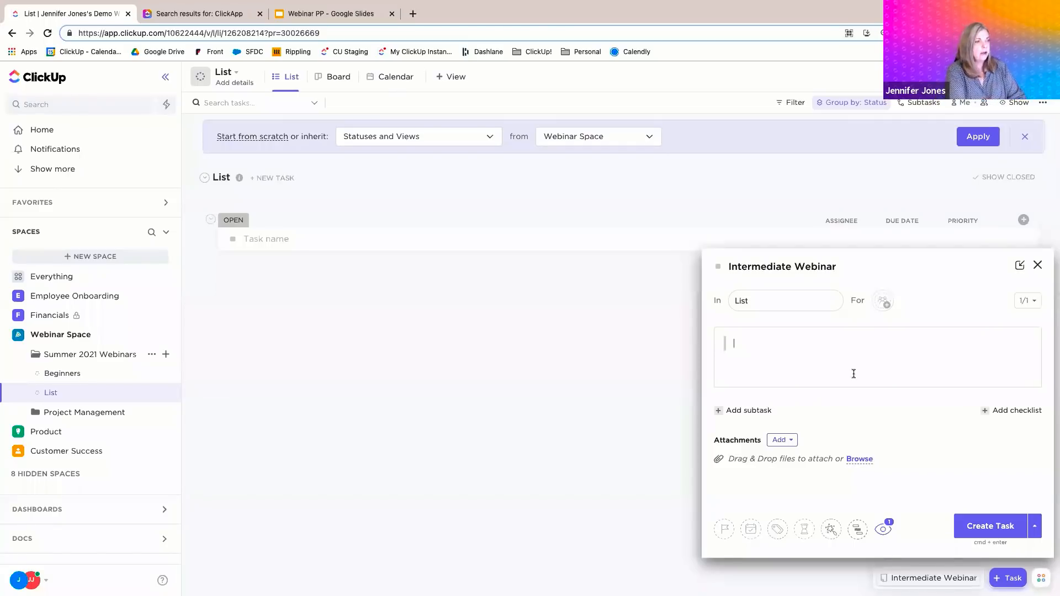
Write "Make today a great day!" in the quote block with a scratch line below, and clear the whole description
text(Make toda)
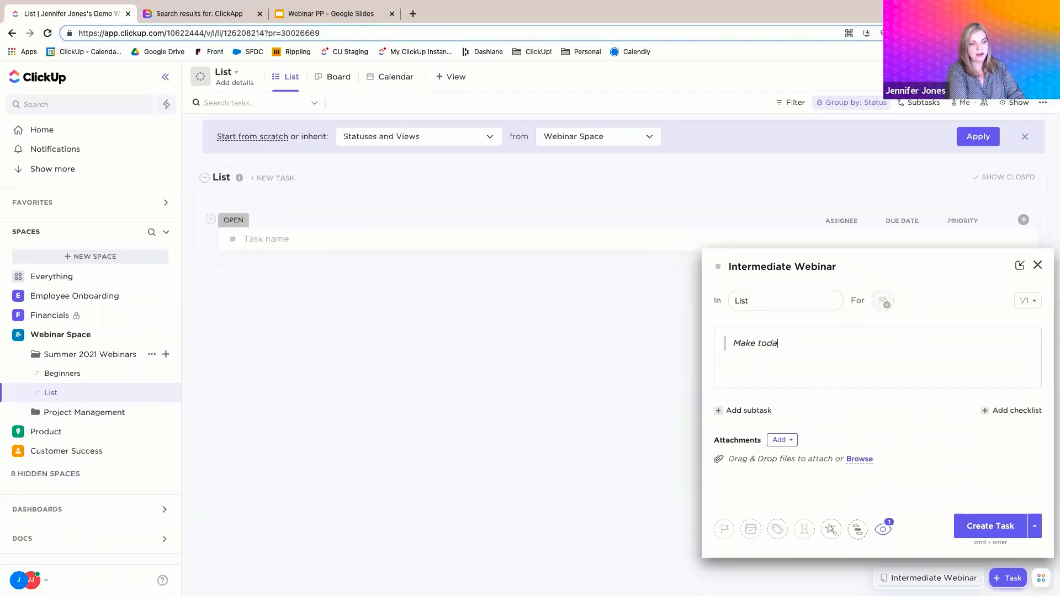
text(y a great day!)
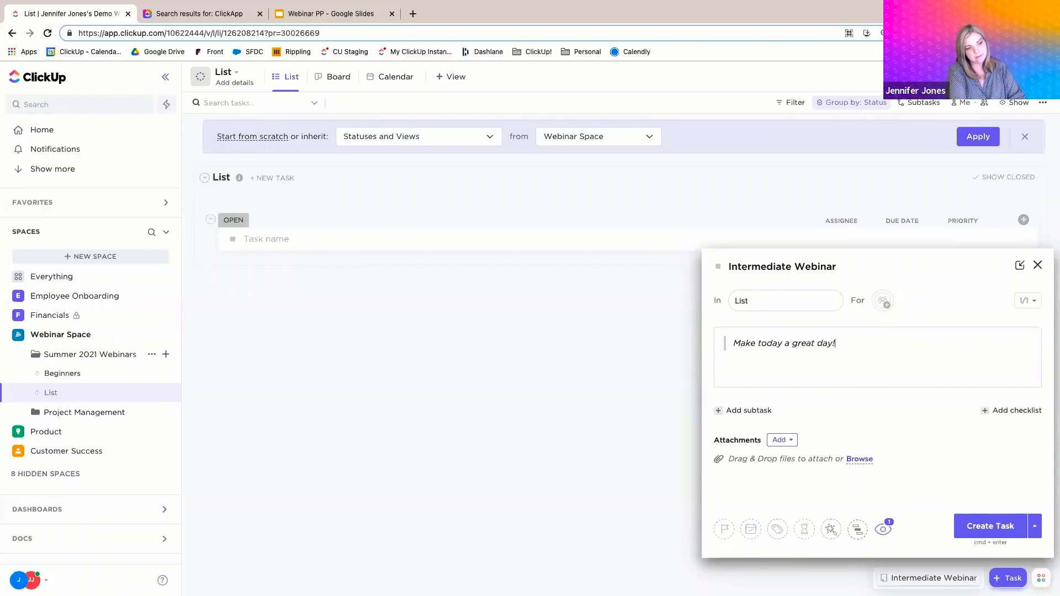
key(Return)
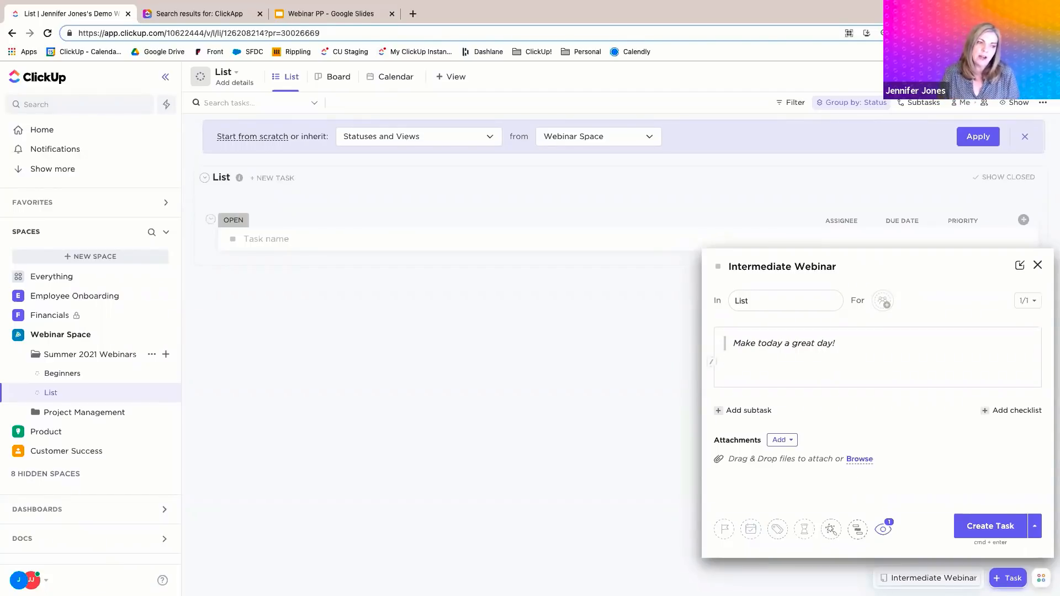
text(j;adklf)
key(super+shift+Left)
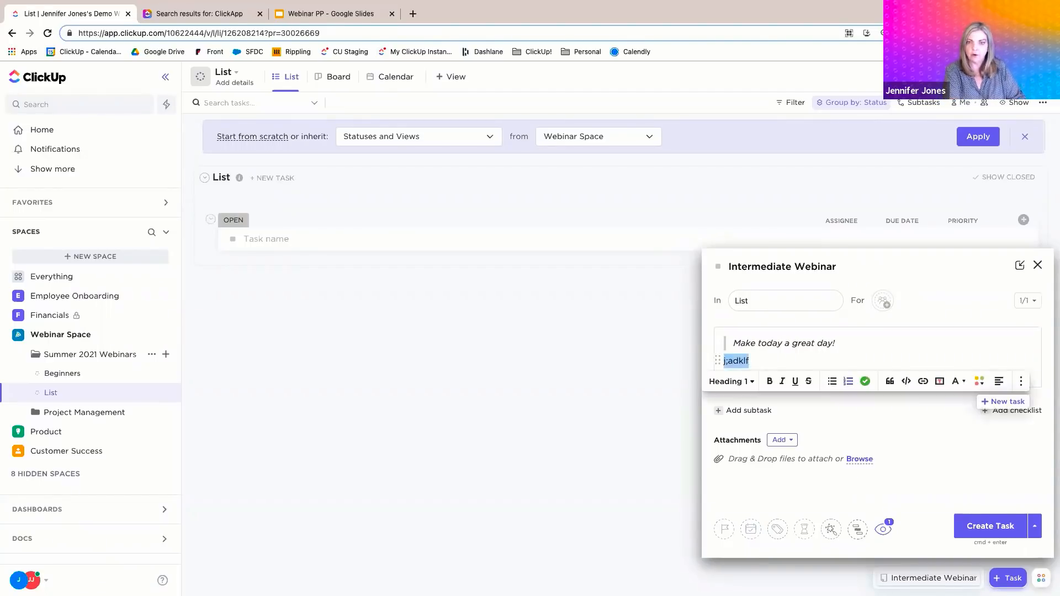
key(BackSpace)
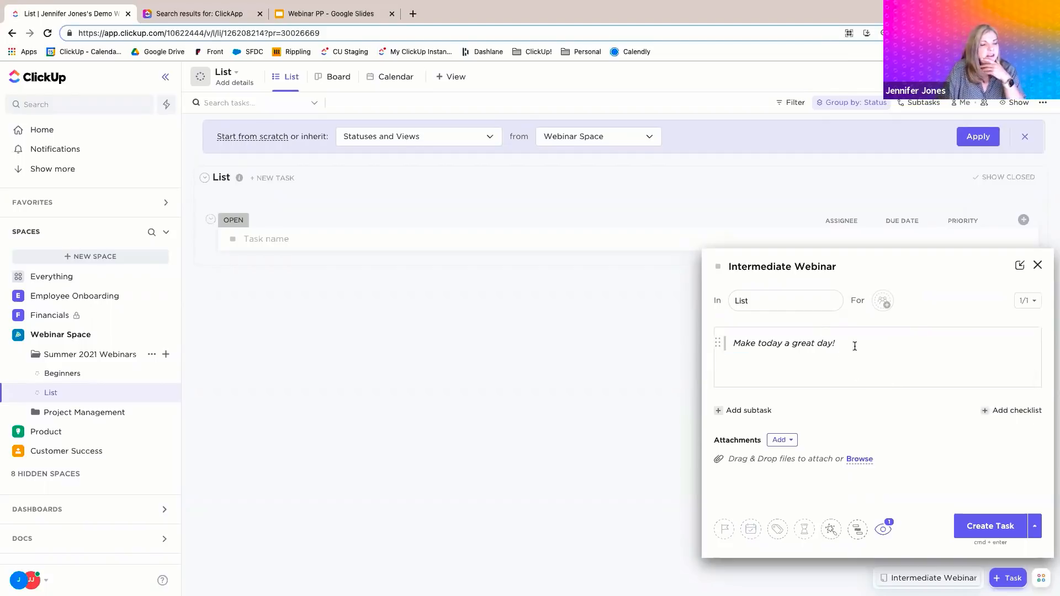
drag(854, 346, 665, 343)
key(BackSpace)
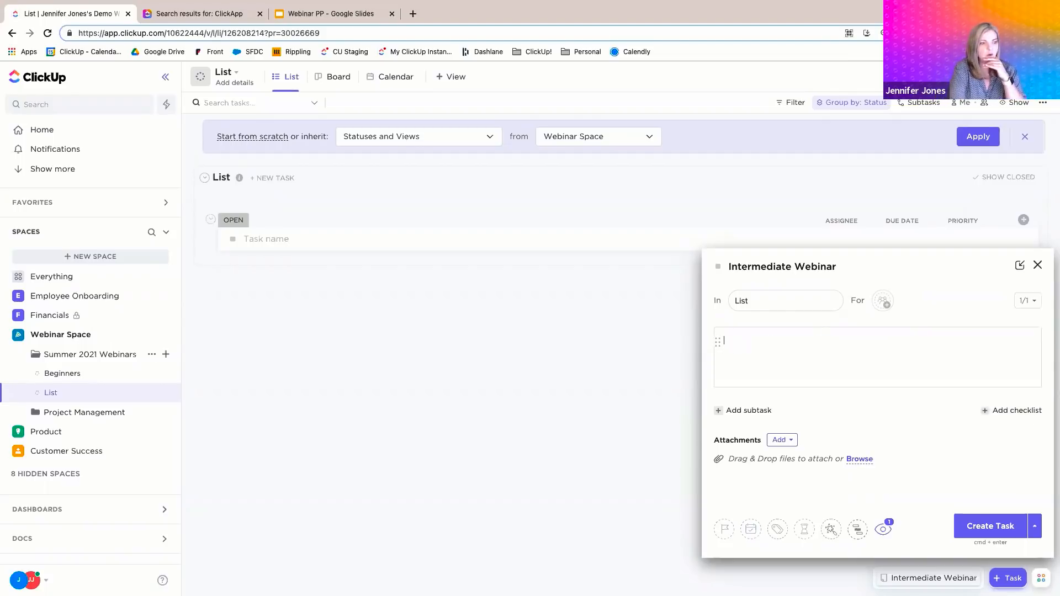
Create the Intermediate Webinar task and open it from List
click(991, 521)
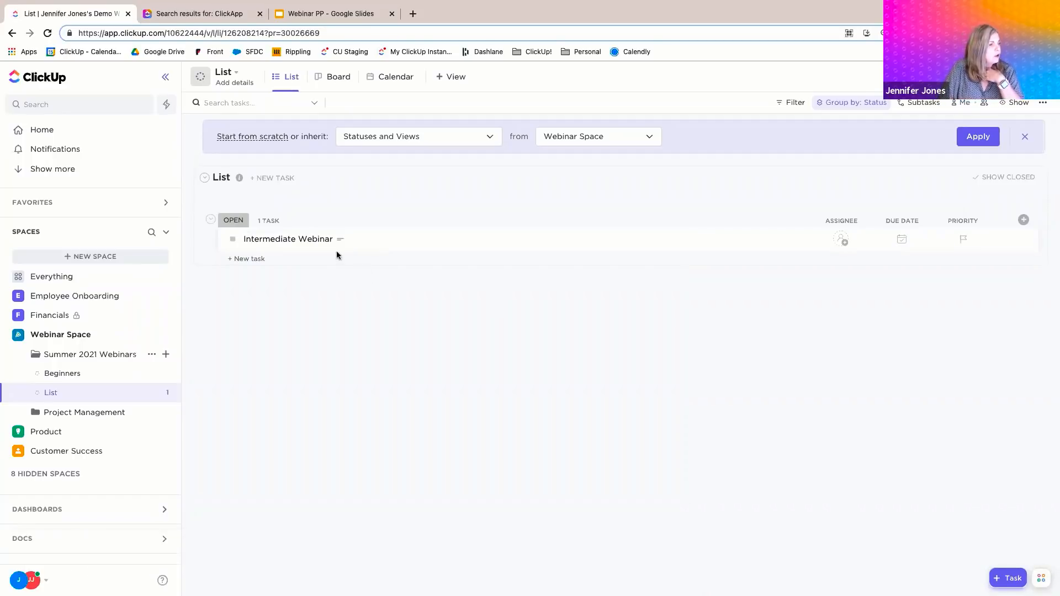
click(285, 239)
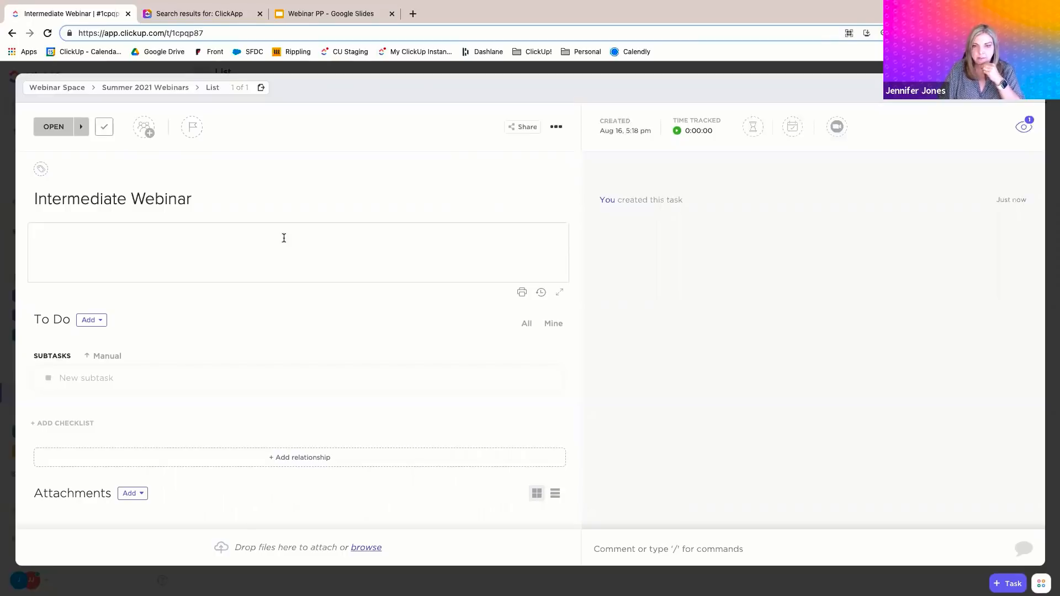
Set the task's status to Half Way and assign it to the first listed teammate after Me
click(61, 128)
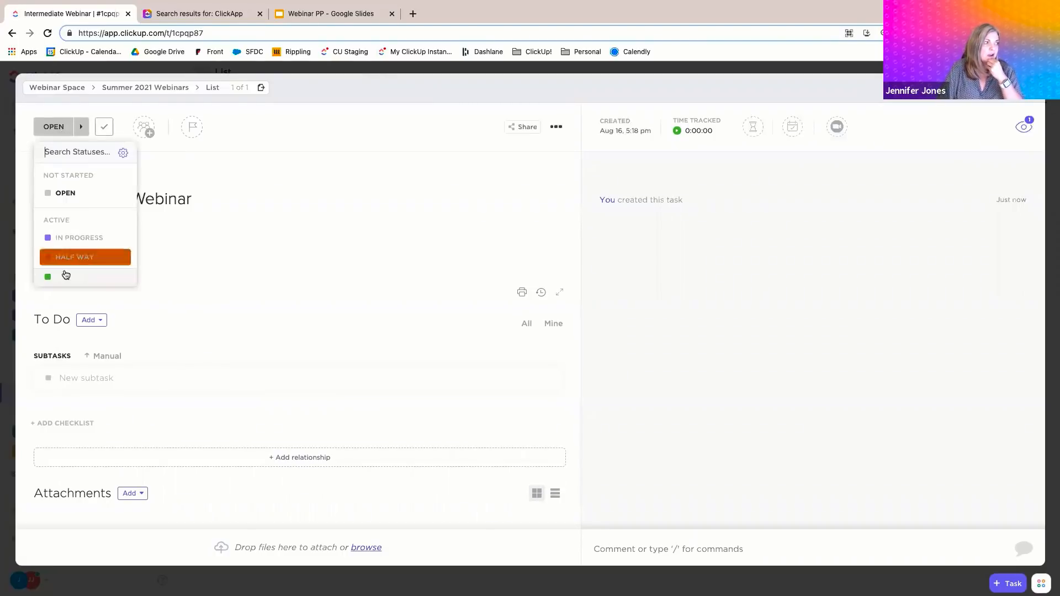
click(73, 256)
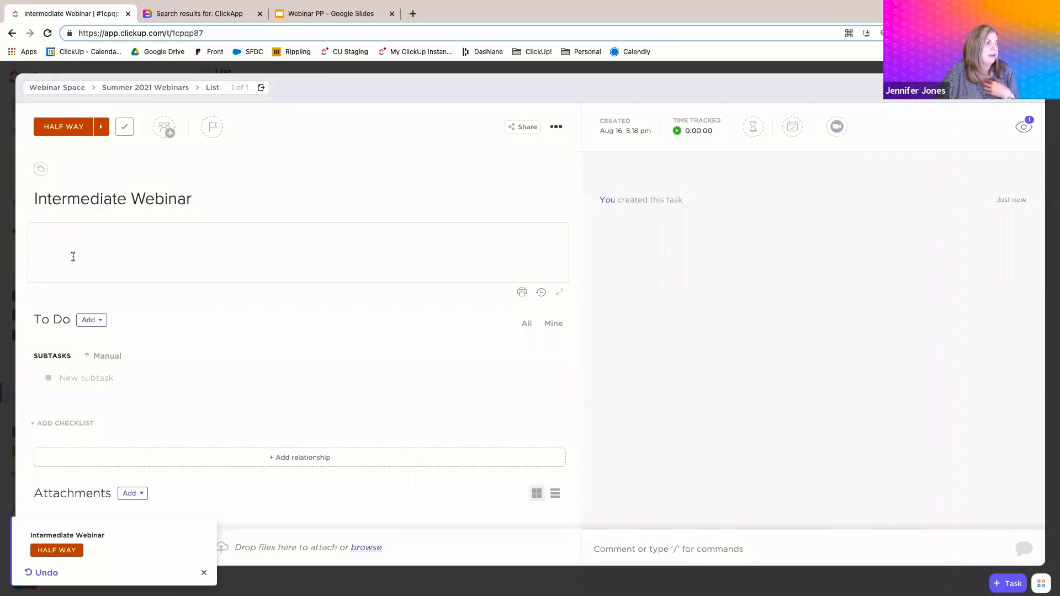
click(164, 127)
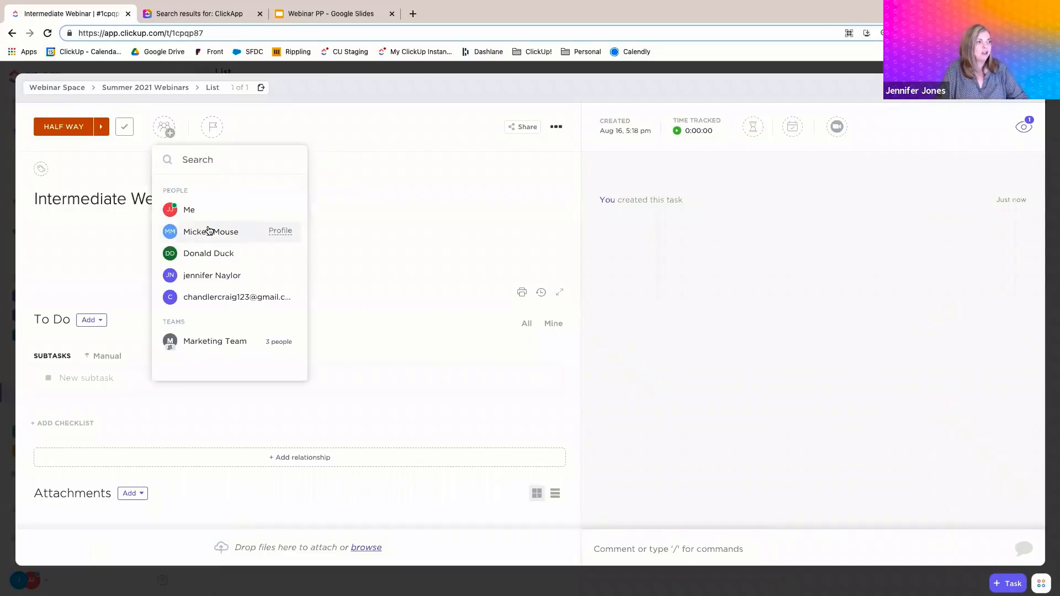
click(209, 231)
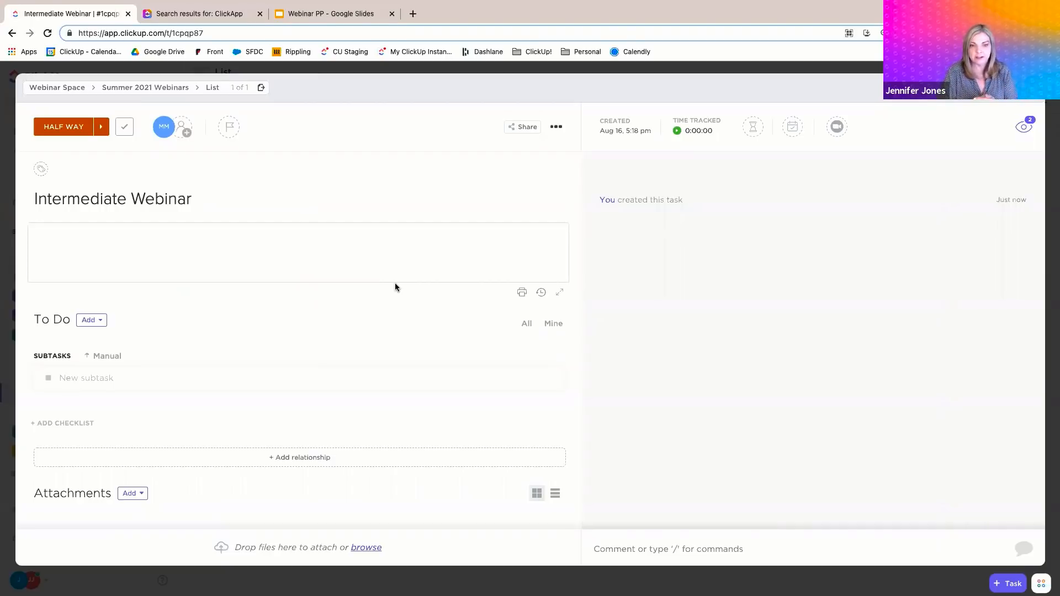
Set the task's priority to High and review its sharing options without changing them
click(230, 128)
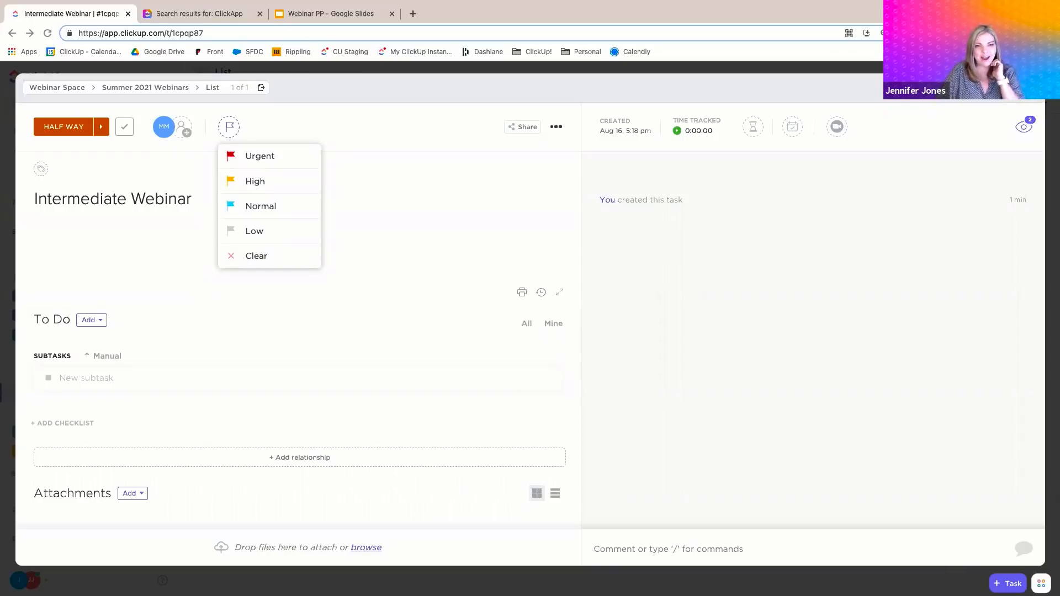
click(258, 183)
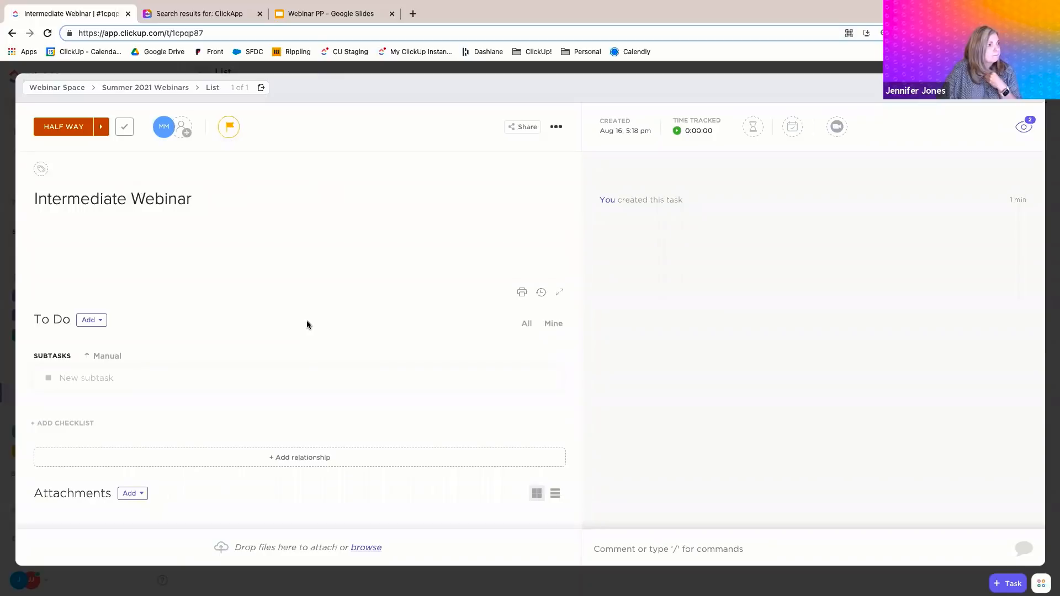
click(519, 128)
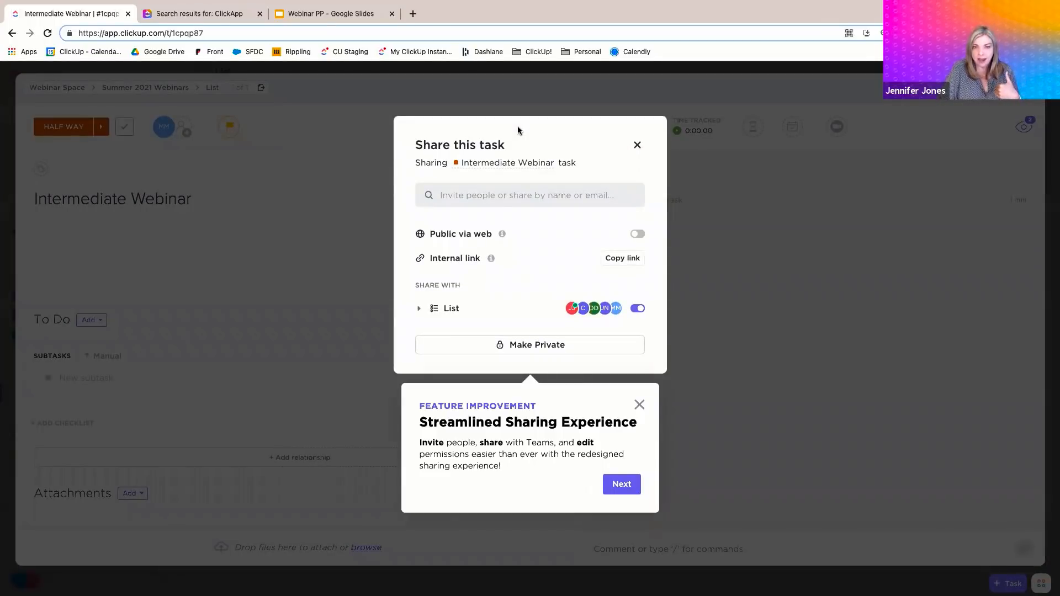
click(332, 260)
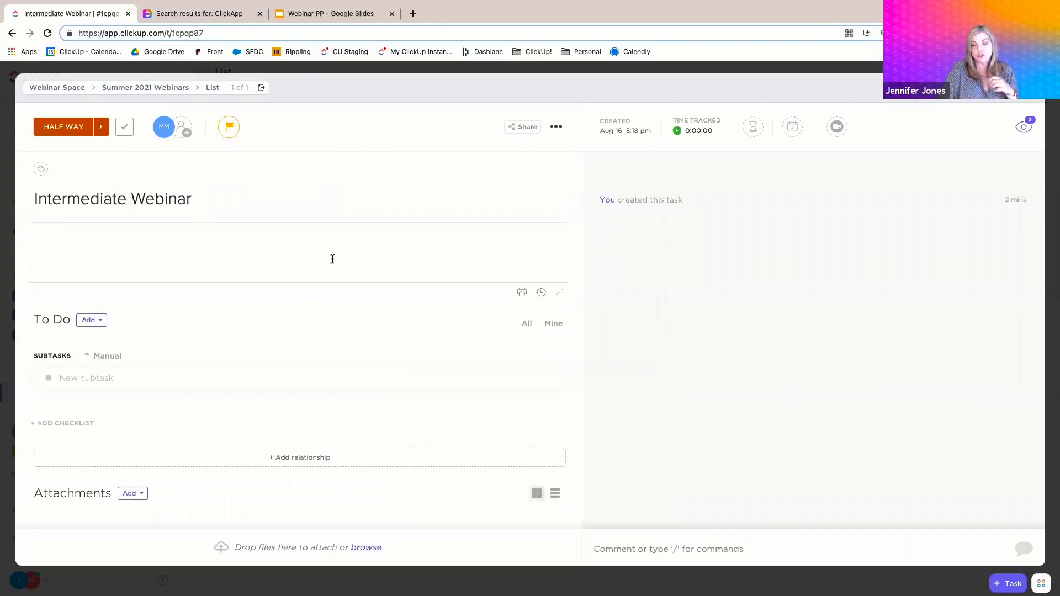
View the slash commands available in the task's description and dismiss the list without choosing one
click(96, 244)
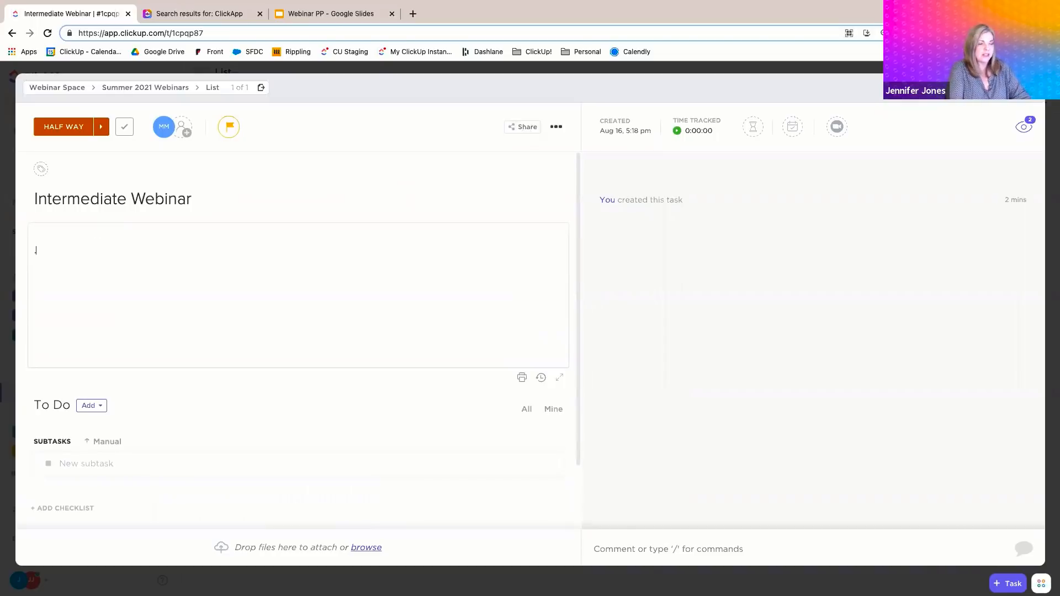
text(/)
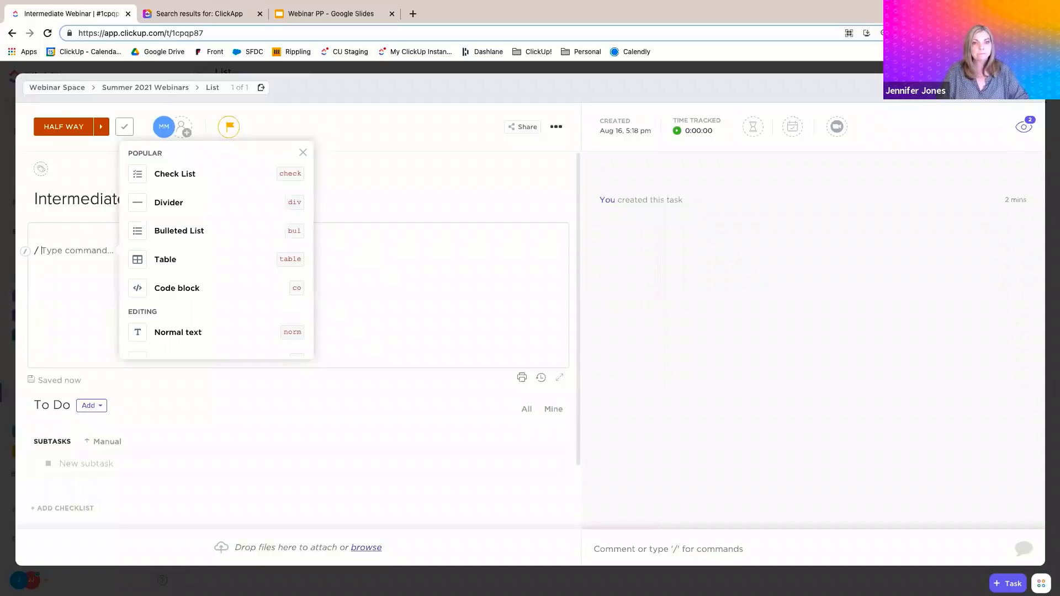
scroll(299, 387, down, 1)
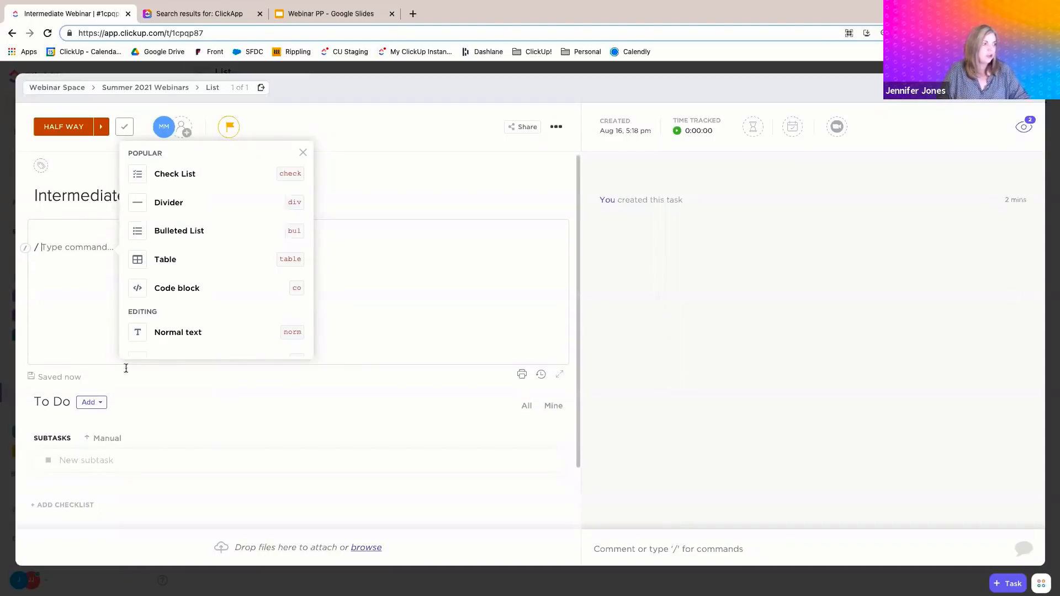
click(187, 394)
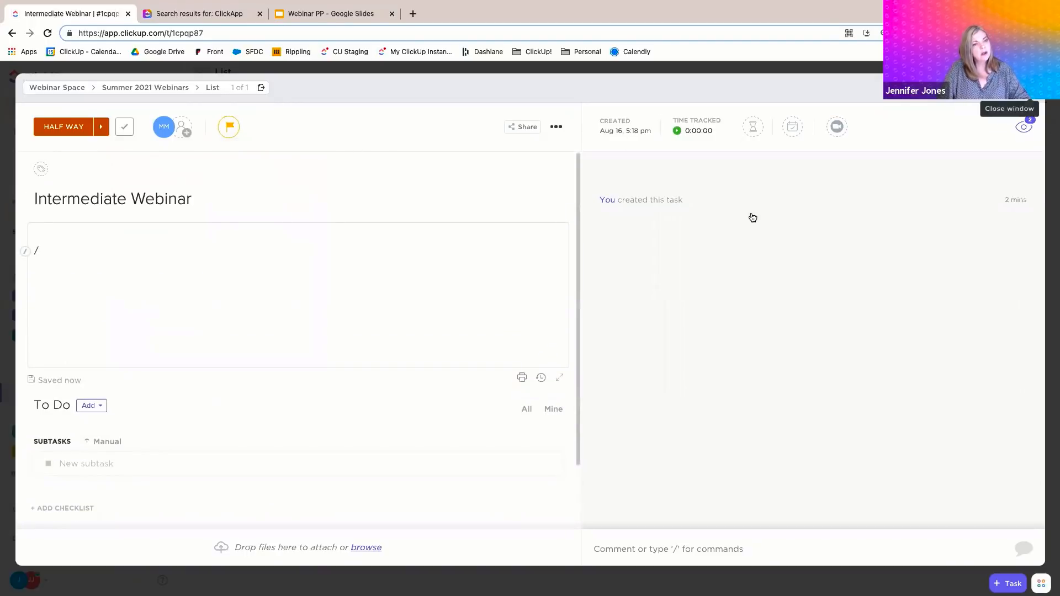
Try starting a new item from the Intermediate Webinar task's options in List, and reopen that task
click(1038, 108)
click(1025, 228)
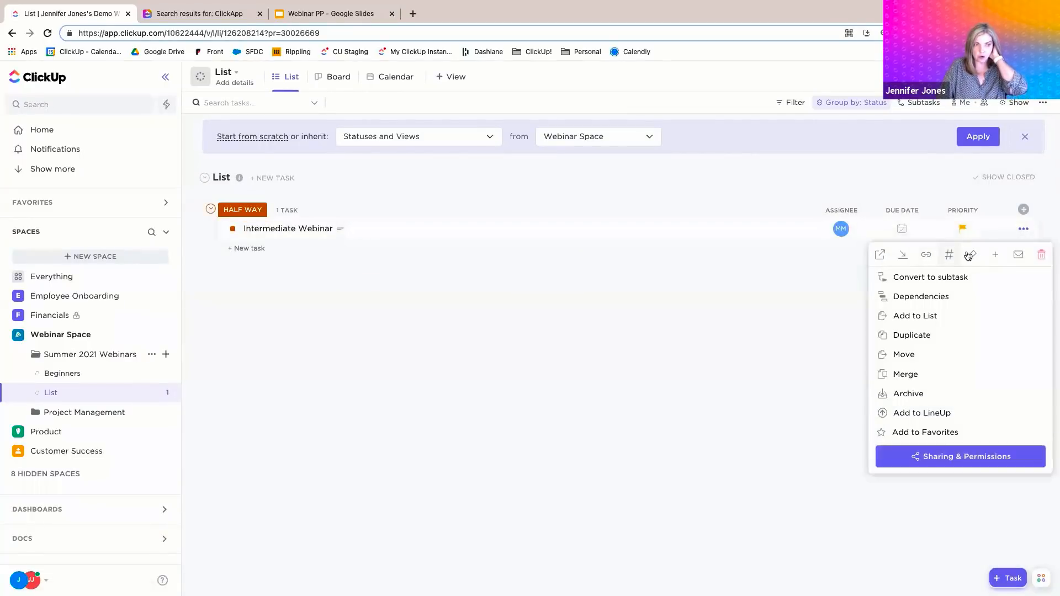
click(995, 255)
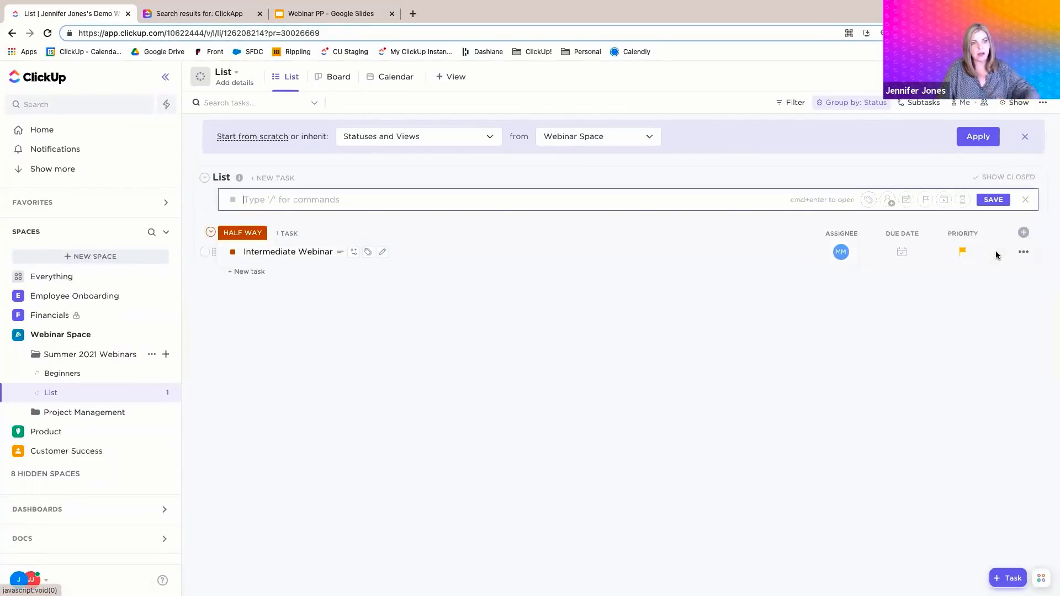
click(296, 255)
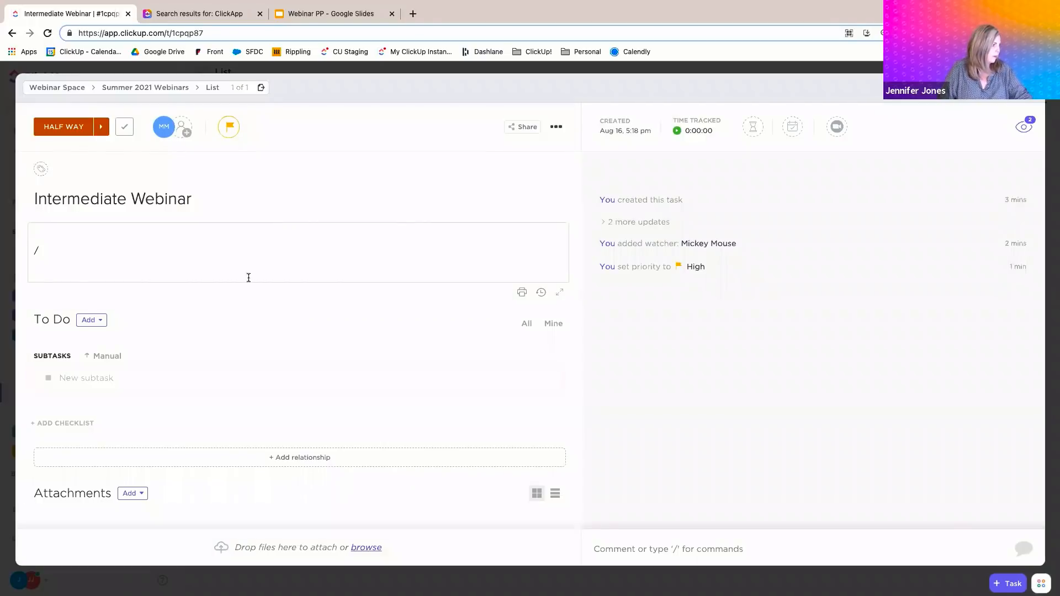
Add a subtask named "Schedule" to the Intermediate Webinar task
click(99, 321)
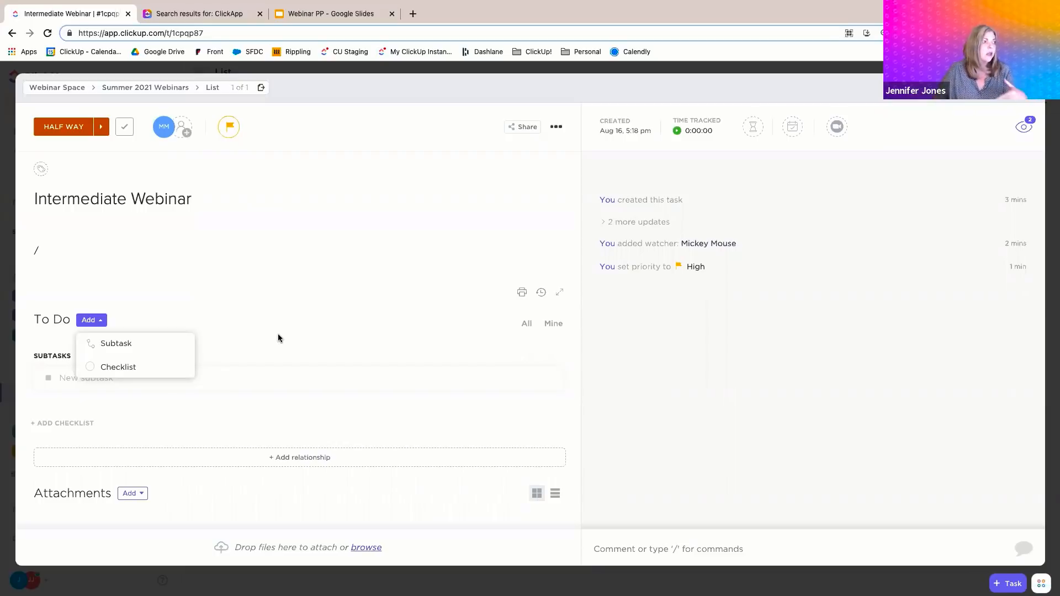
click(117, 345)
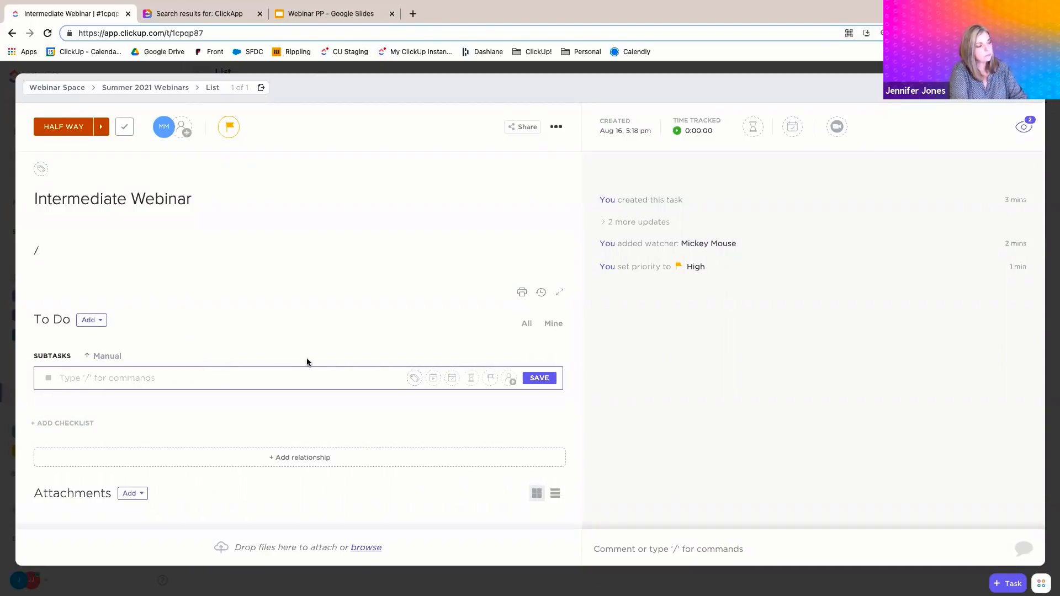
text(Scheud)
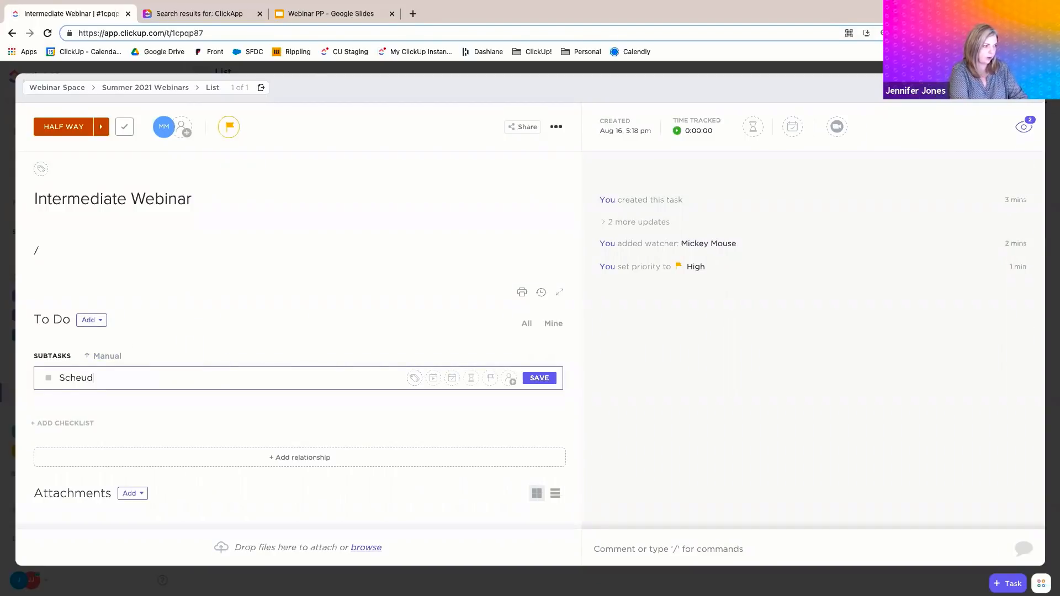
key(BackSpace)
key(BackSpace)
text(dule)
key(Return)
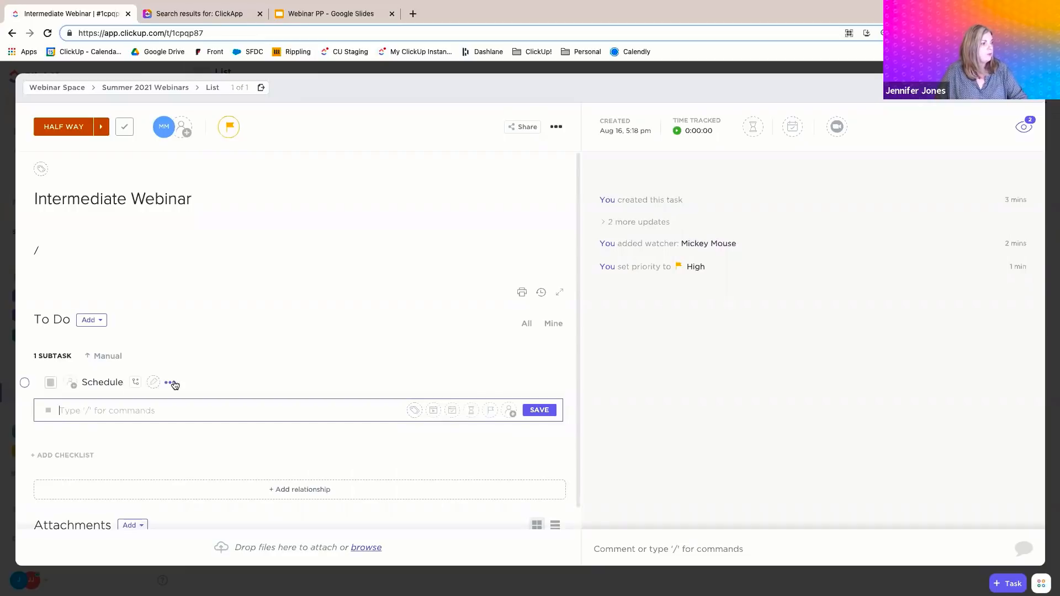
Try starting a nested subtask under Schedule, and cancel the empty entry
click(174, 383)
click(131, 377)
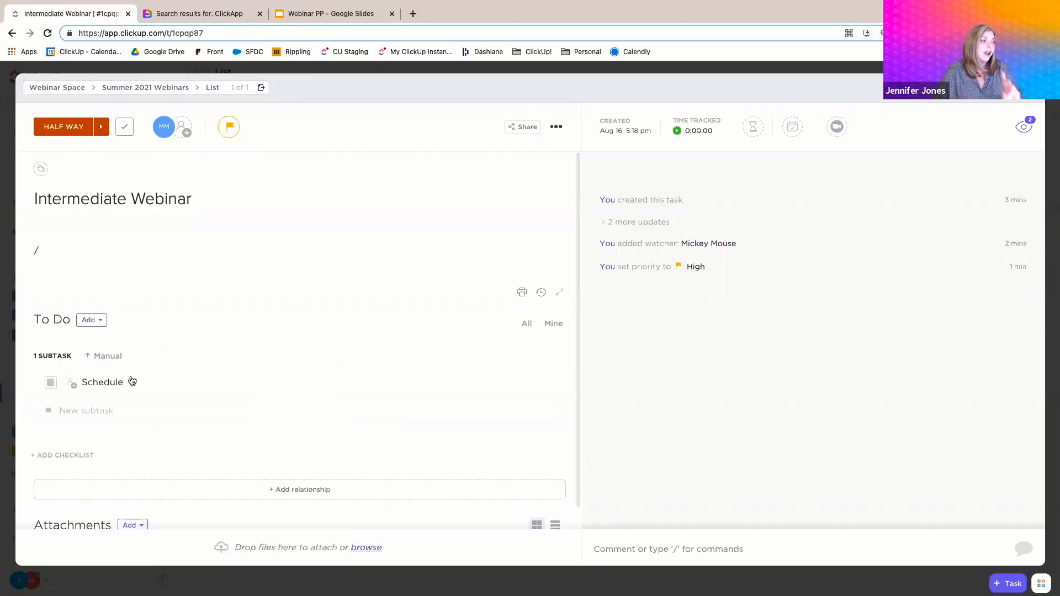
click(134, 382)
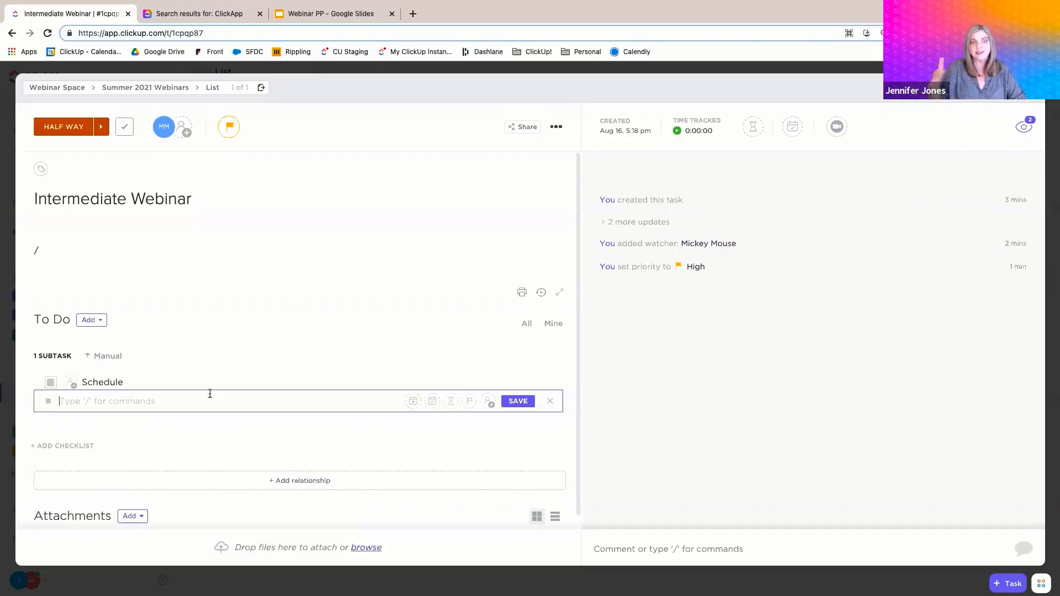
key(Escape)
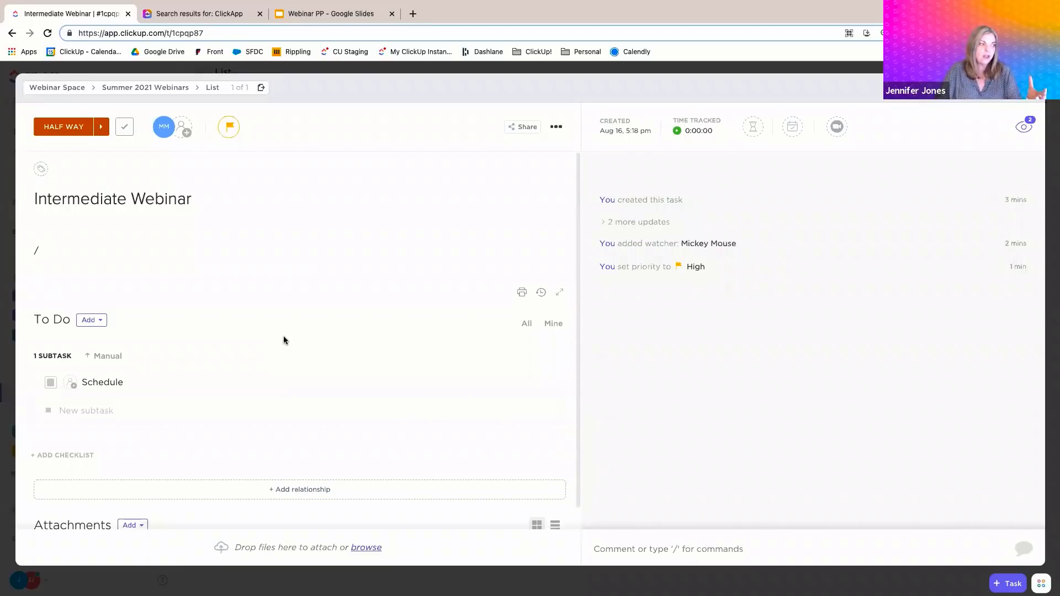
Add a checklist to the Intermediate Webinar task with the item "Set up the Zoom Link"
scroll(194, 451, down, 1)
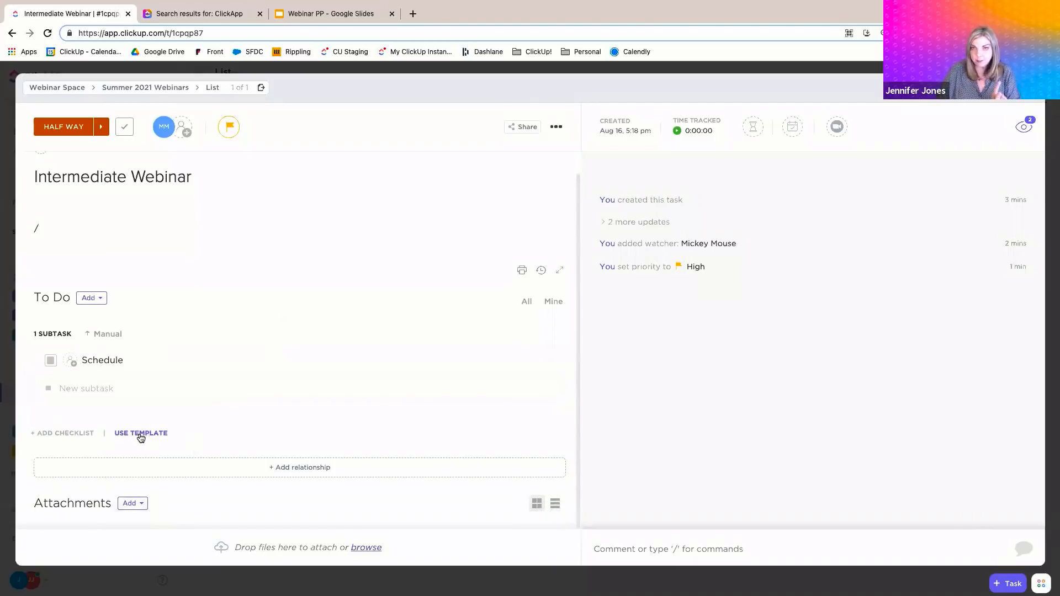
click(65, 433)
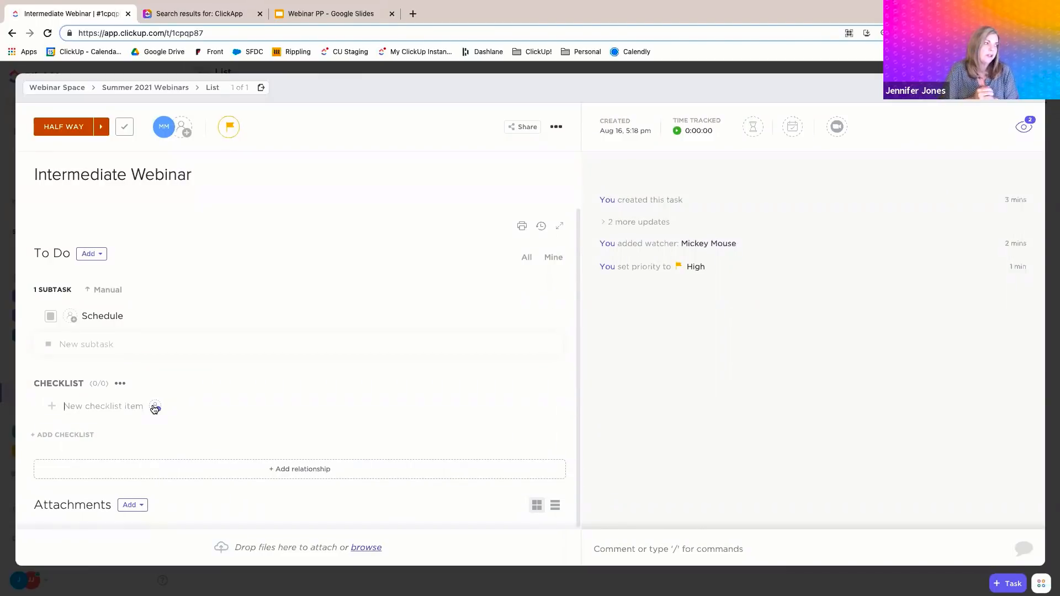
text(Set up)
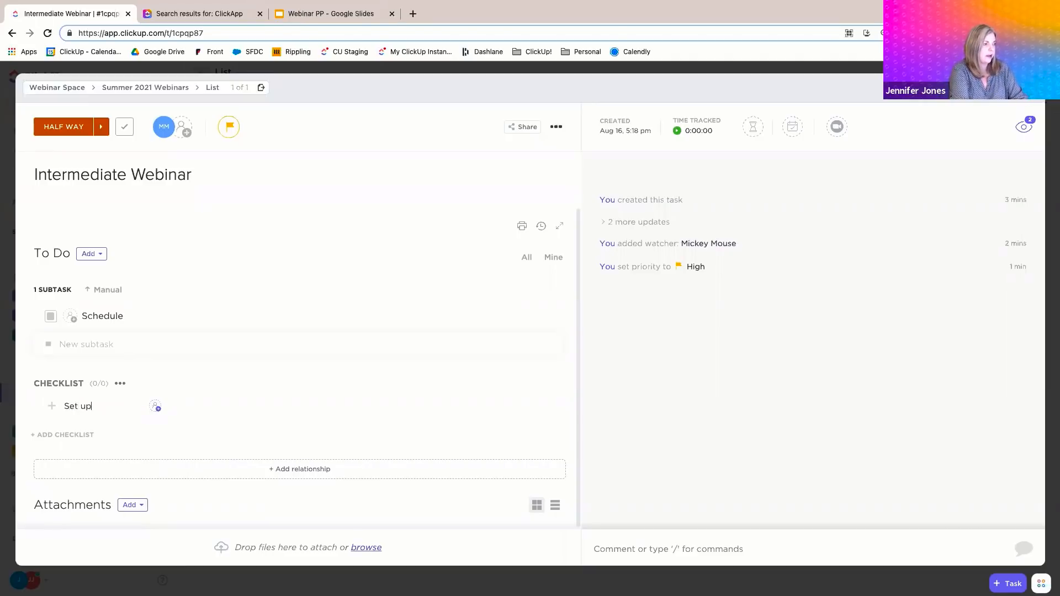
text( the Zoom )
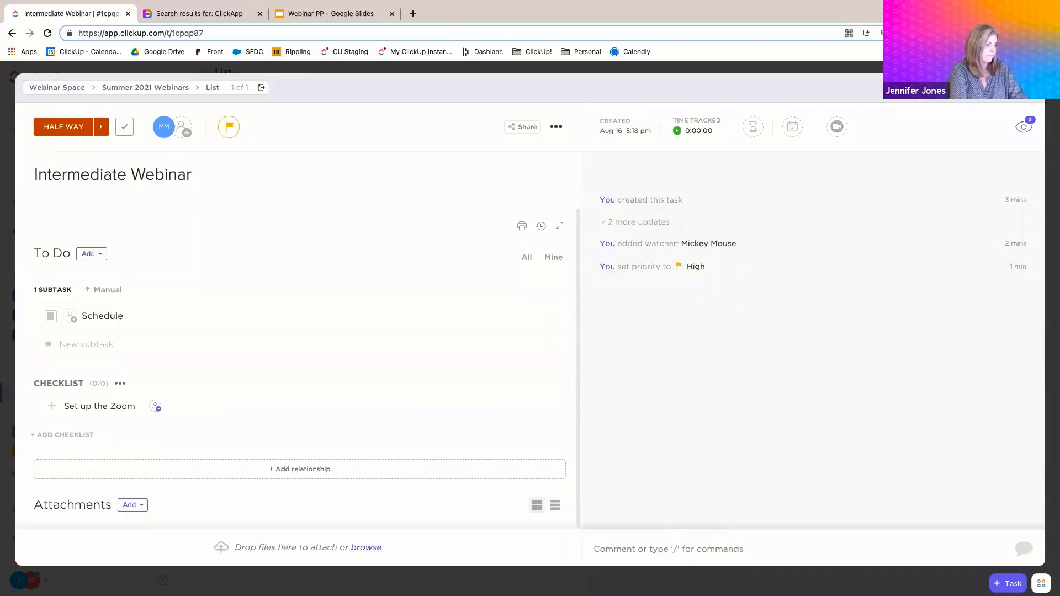
text(Link)
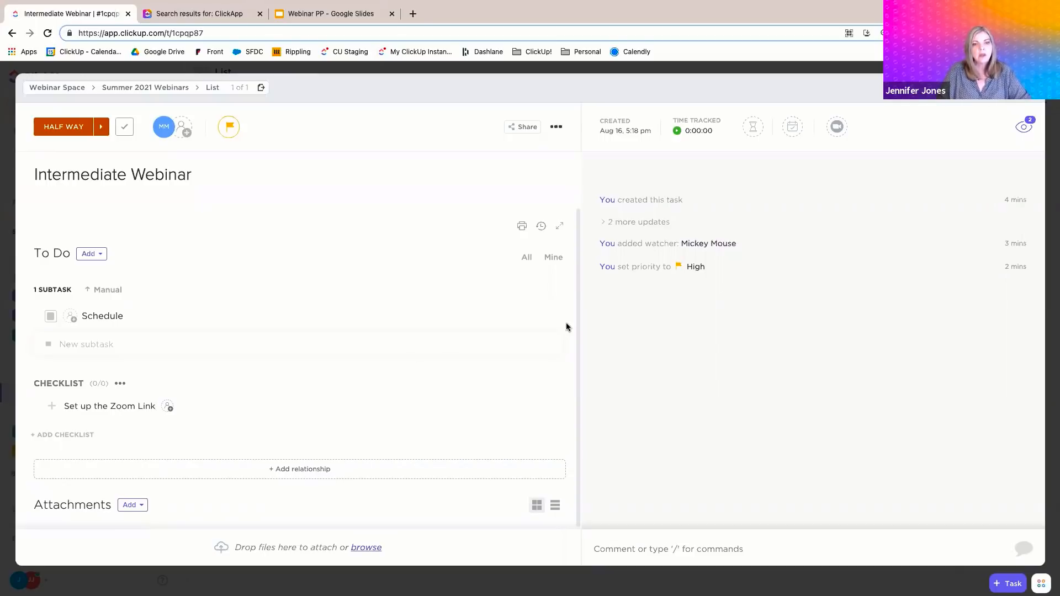
scroll(393, 340, down, 1)
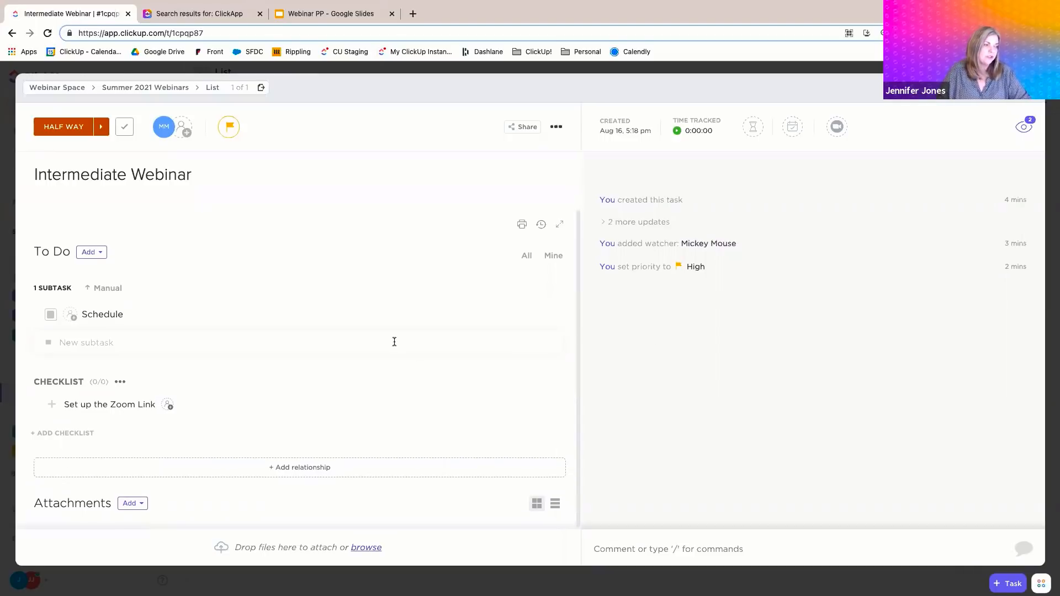
key(Return)
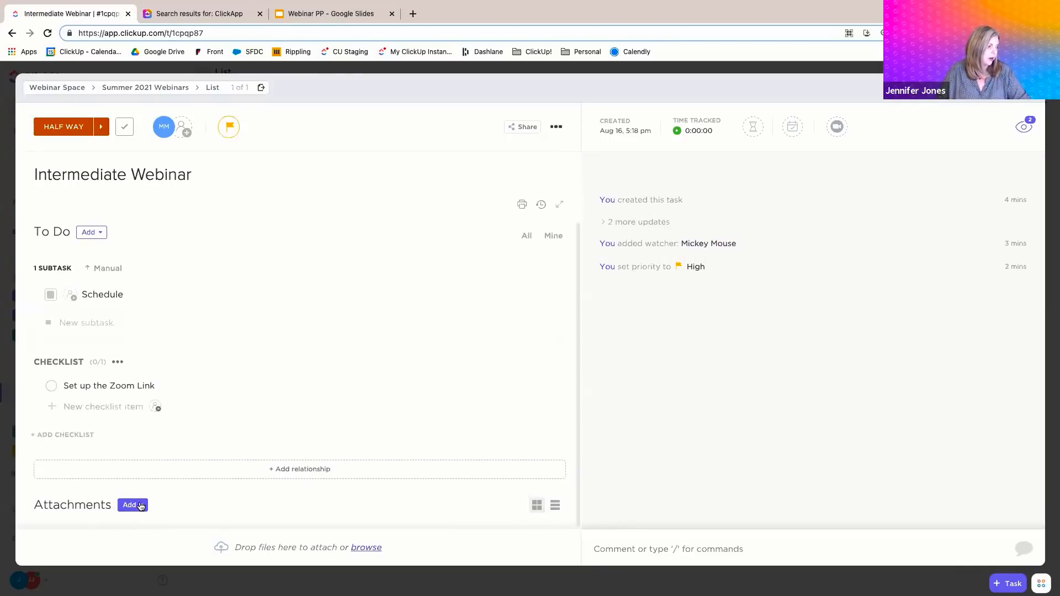
View the sources available for adding attachments to the task and dismiss the list without choosing one
click(133, 505)
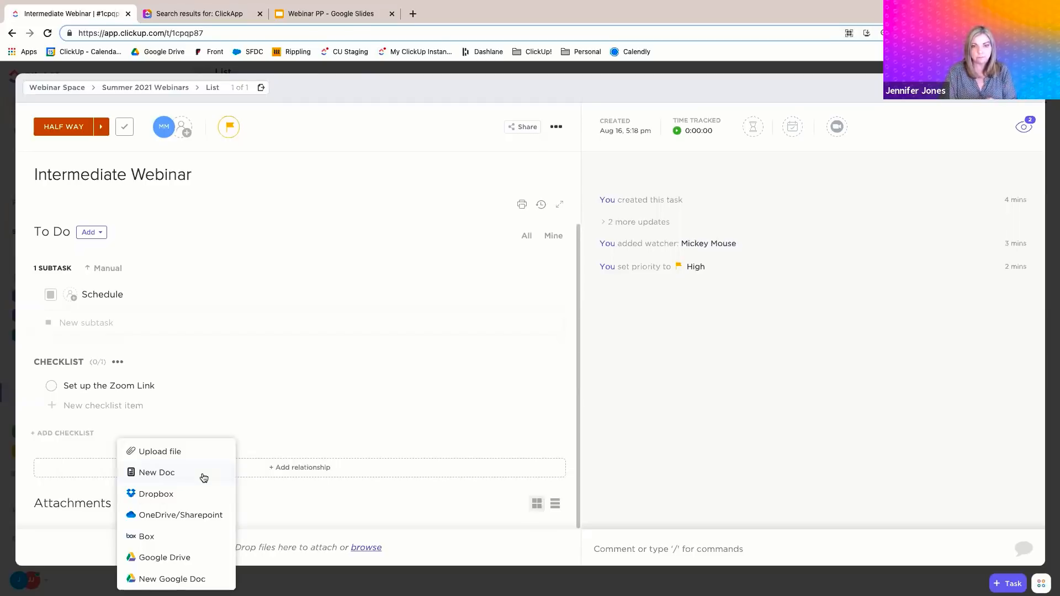
click(319, 424)
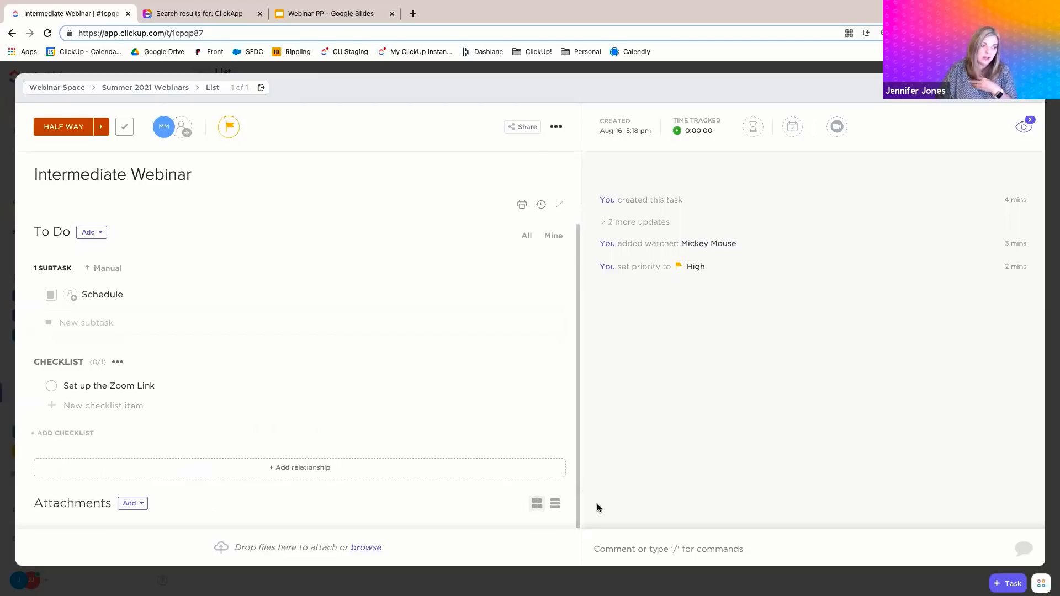
Post a comment on the task that mentions Mickey Mouse and says "Please send link to marketing"
click(646, 552)
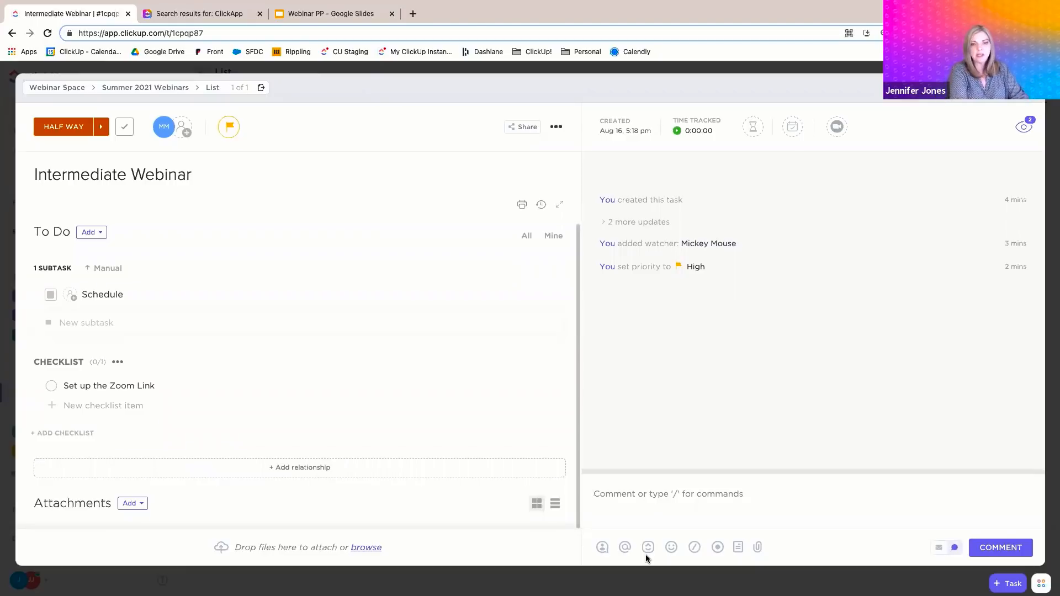
click(647, 549)
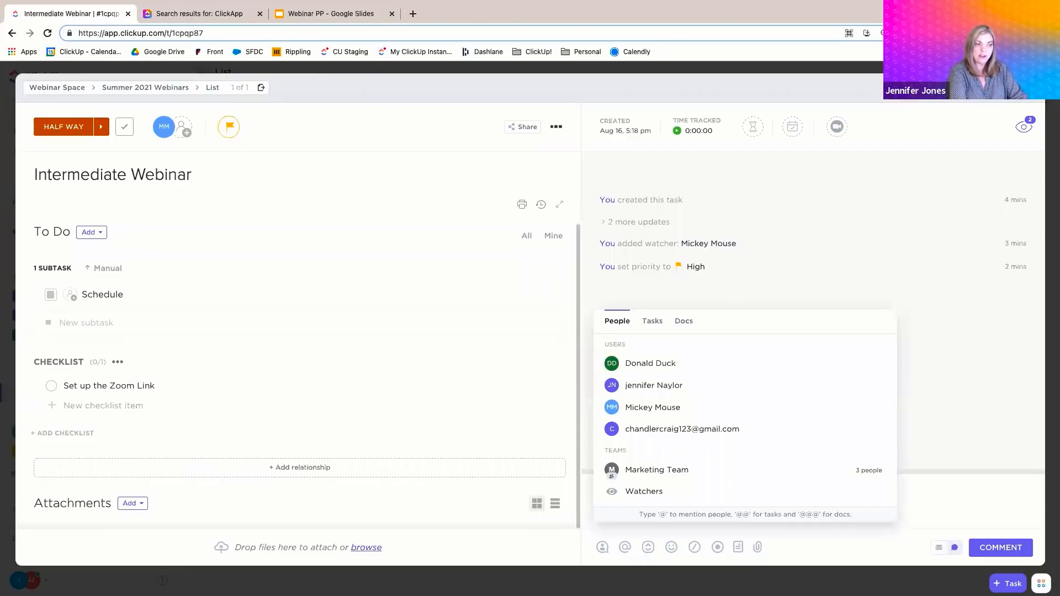
click(667, 410)
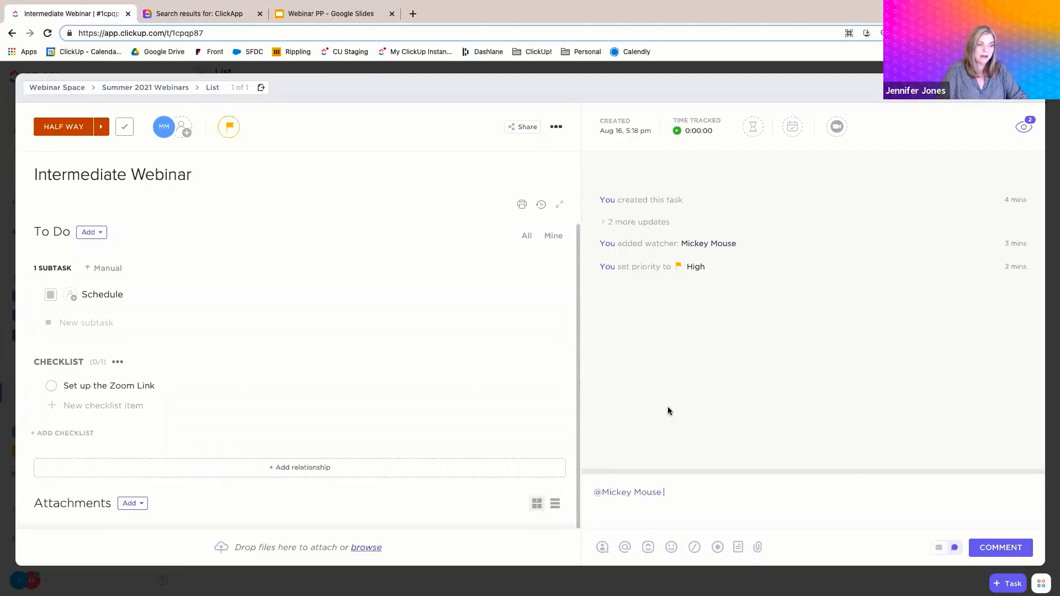
text(Pleas)
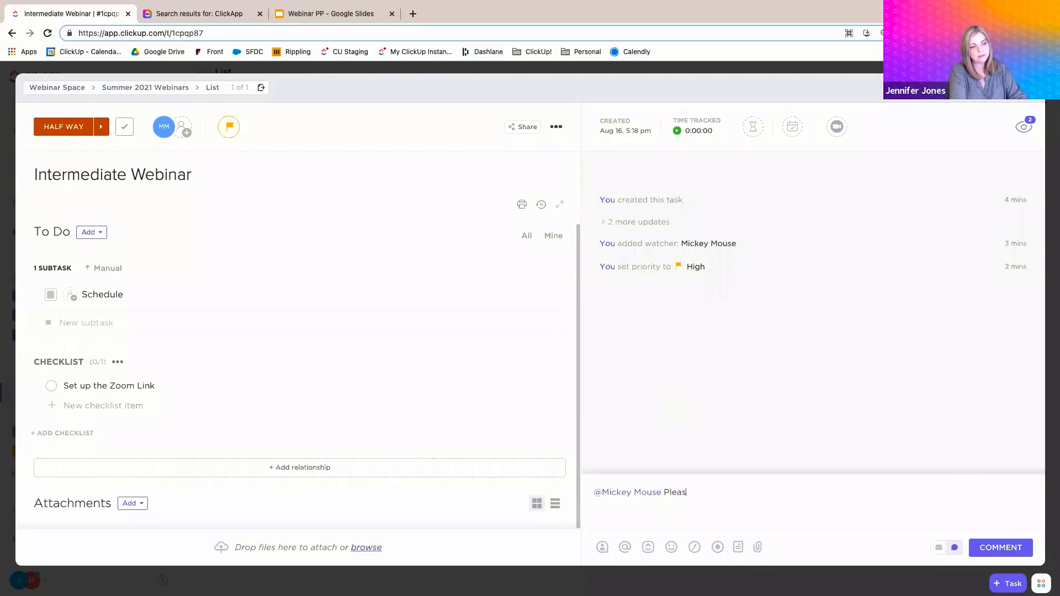
text(e se)
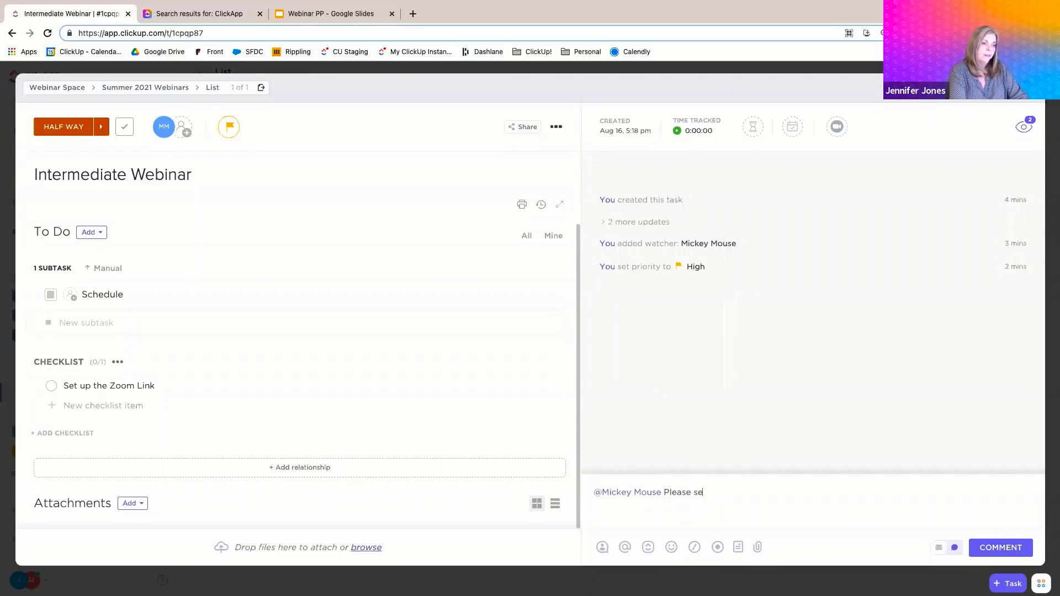
text(nd link to )
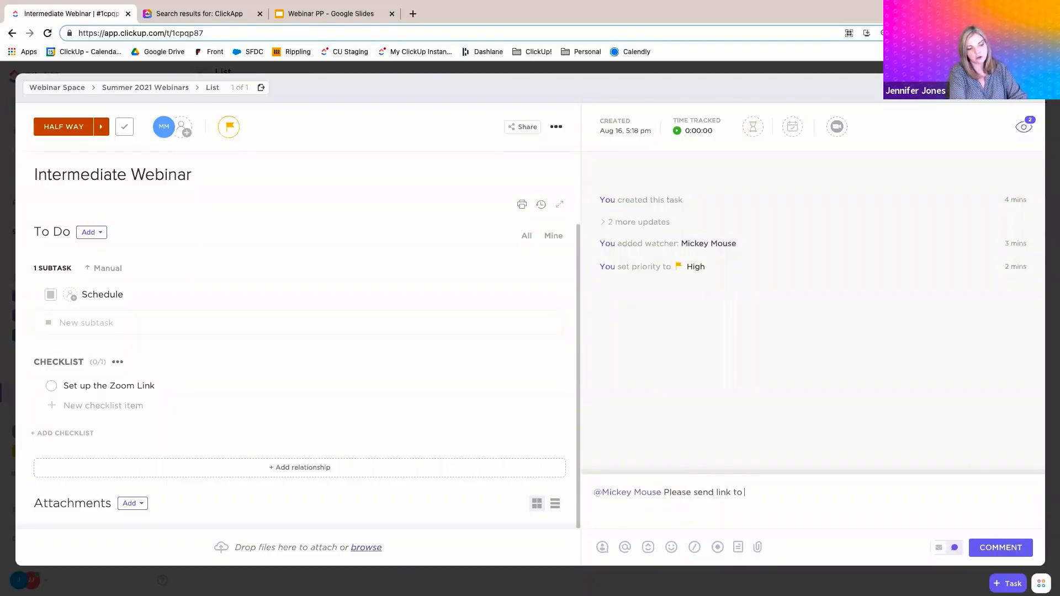
text(marketing)
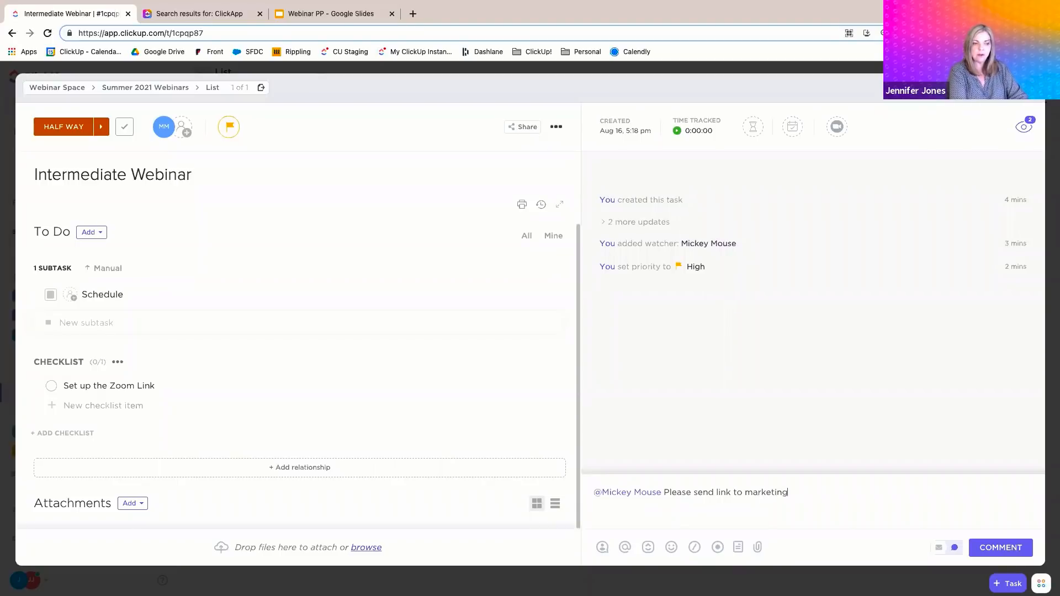
key(Return)
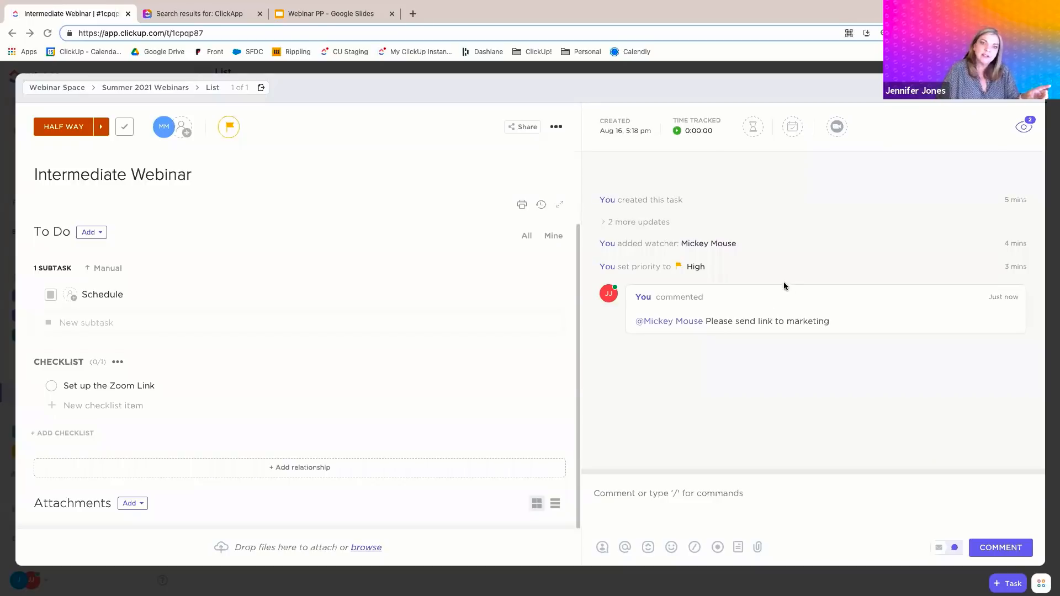
Add Donald Duck as a watcher of the Intermediate Webinar task
click(1024, 128)
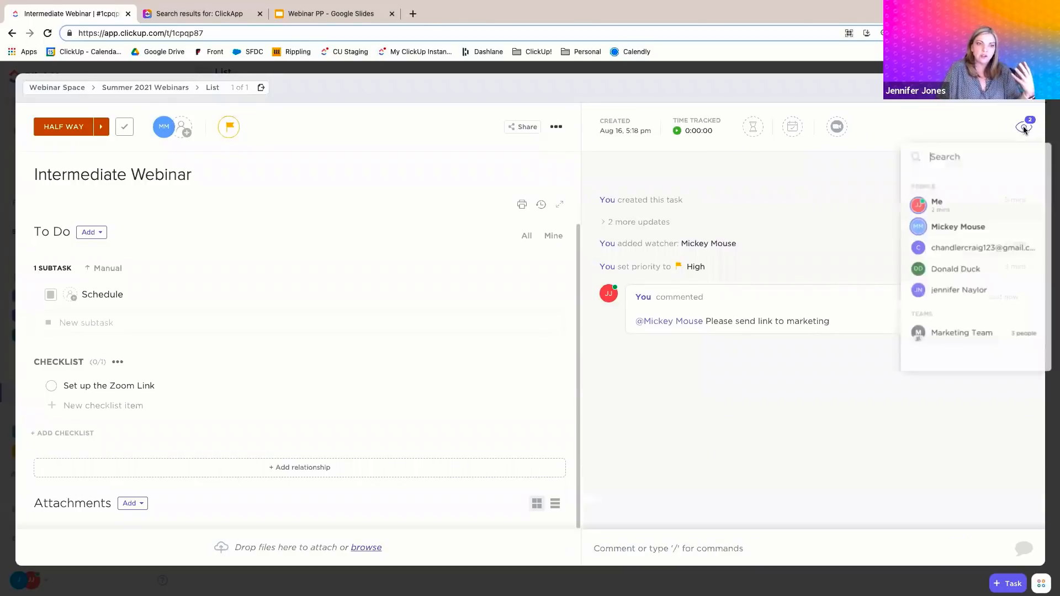
click(949, 270)
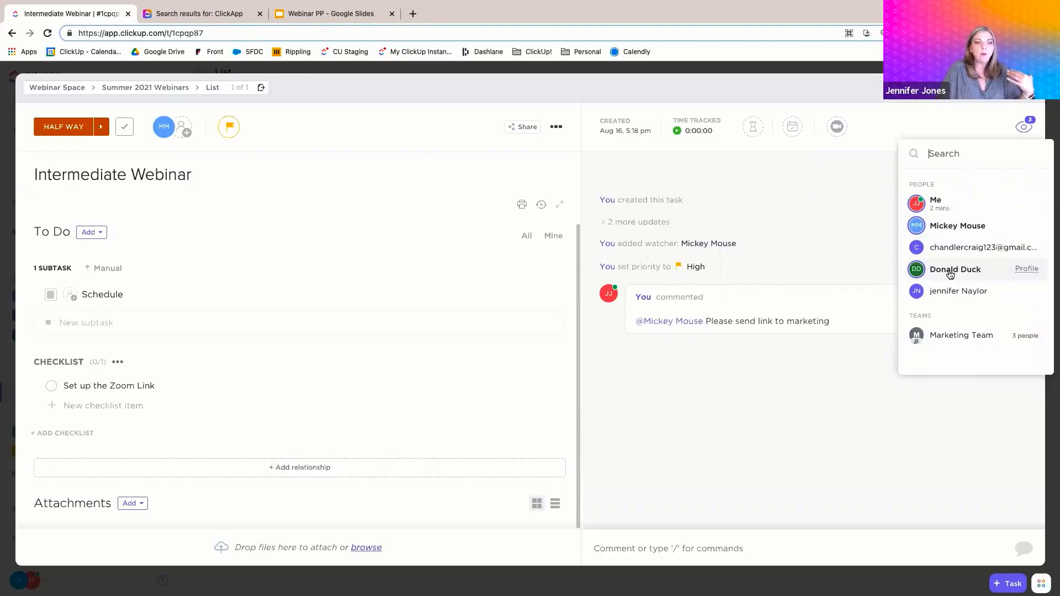
click(830, 241)
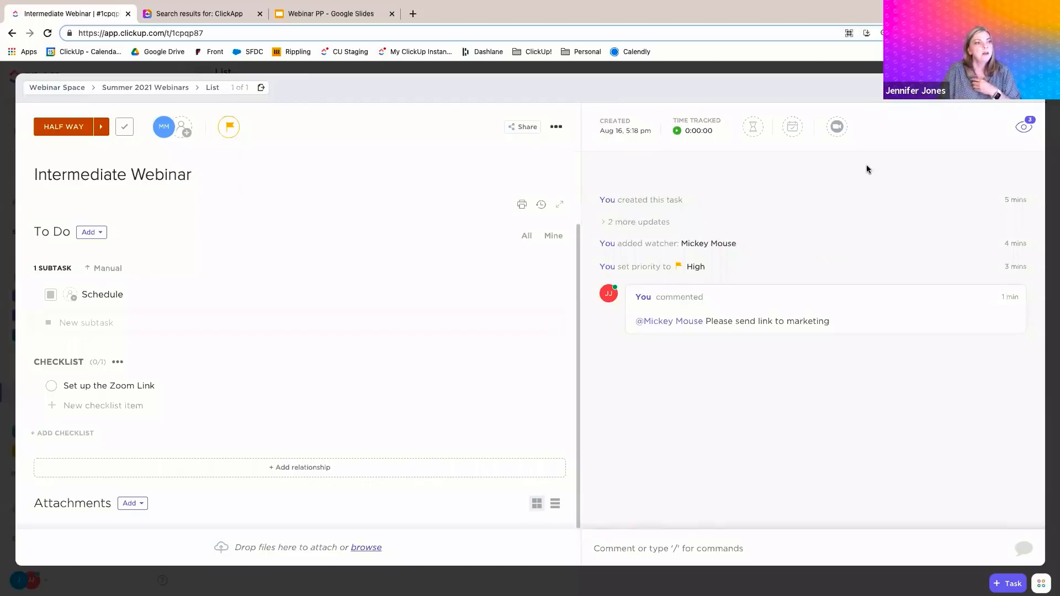
Track time on the task with the note "Starting Development", starting the timer and stopping it after about 15 seconds
click(699, 131)
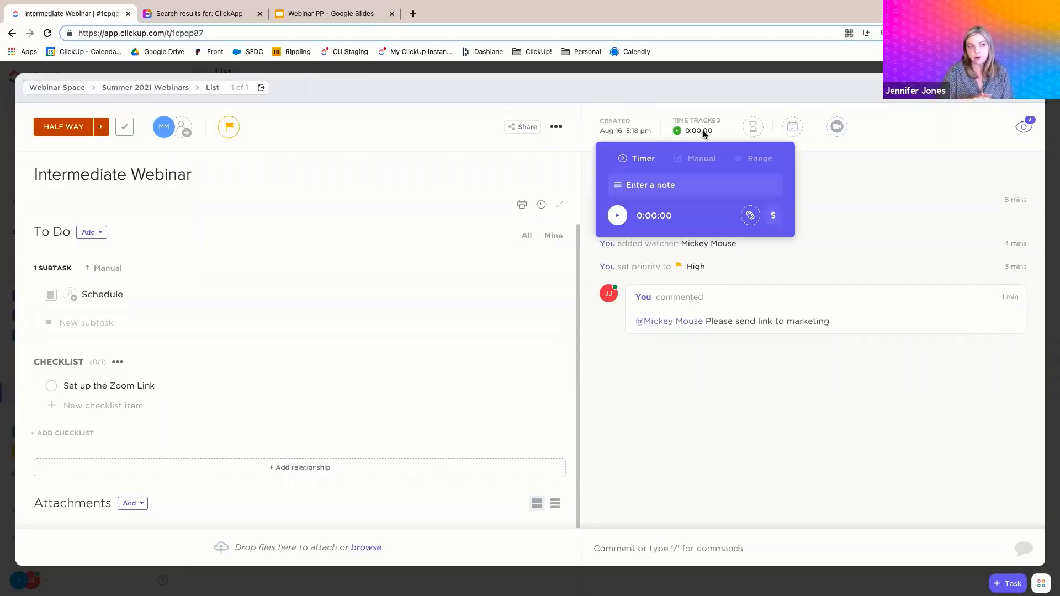
click(683, 186)
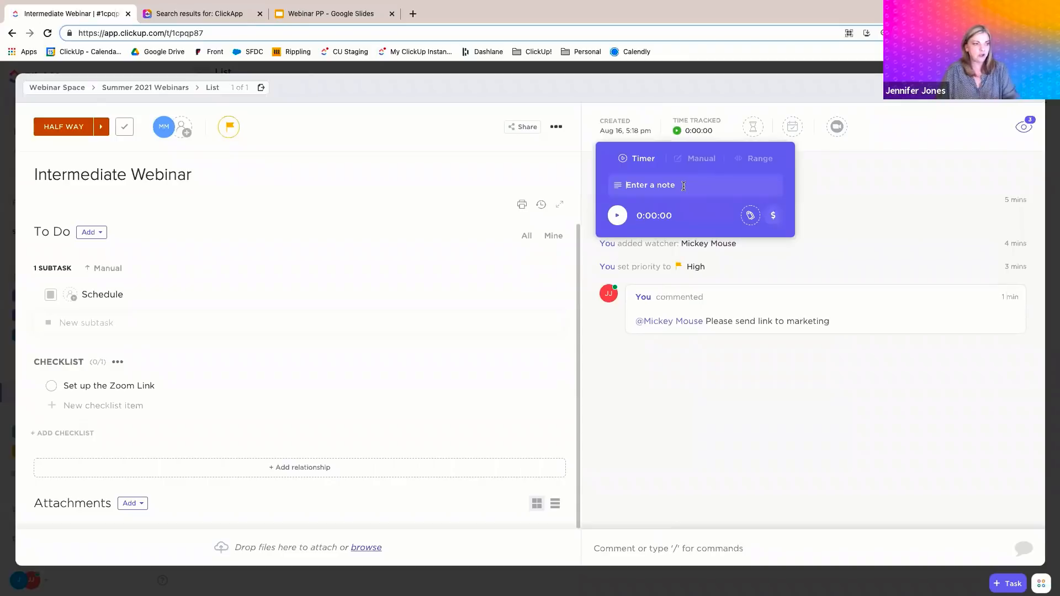
text(Starting Development)
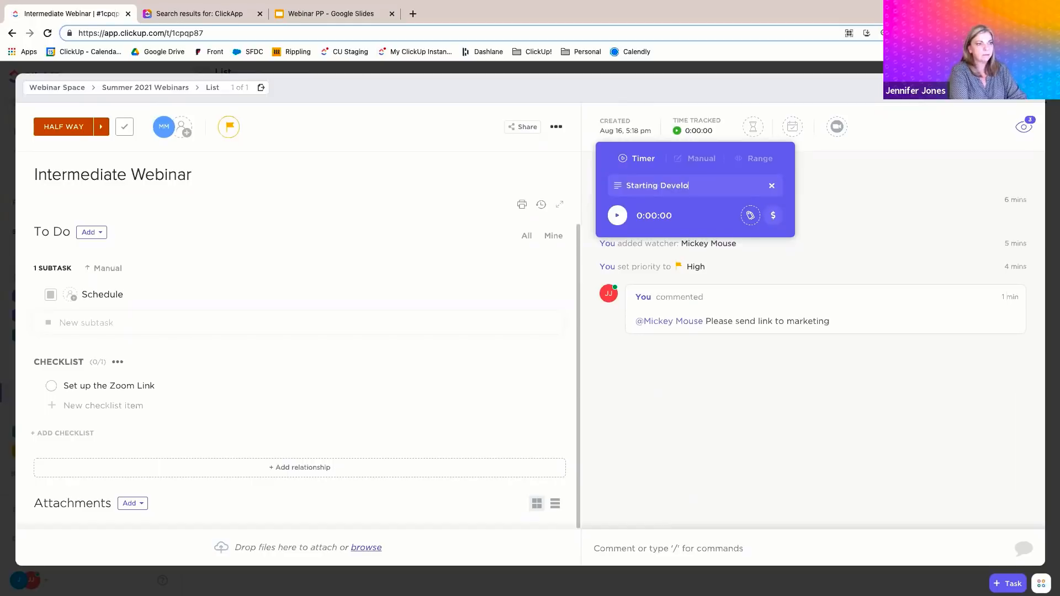
click(617, 215)
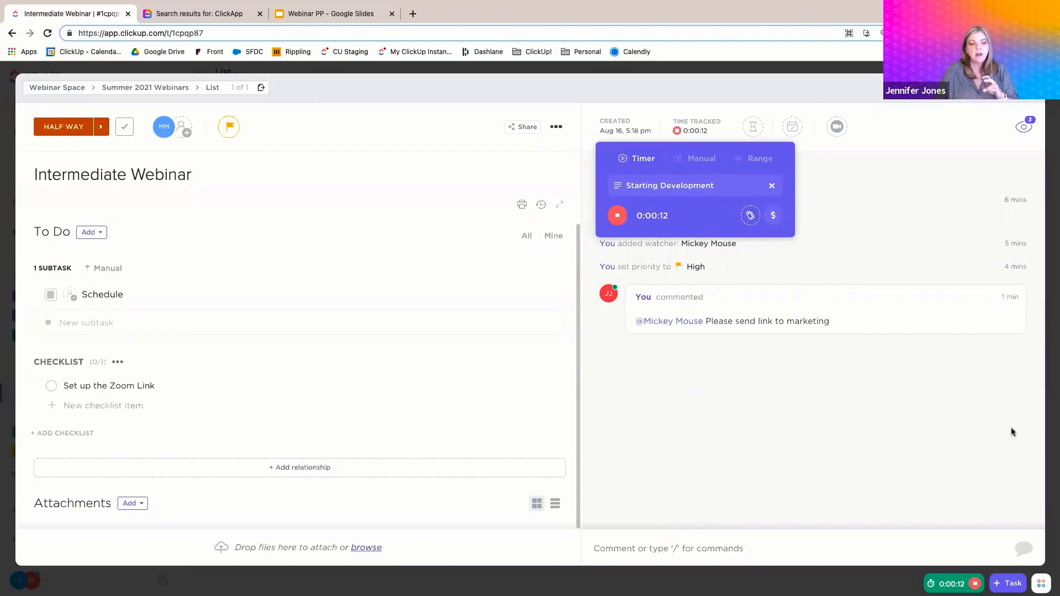
click(974, 584)
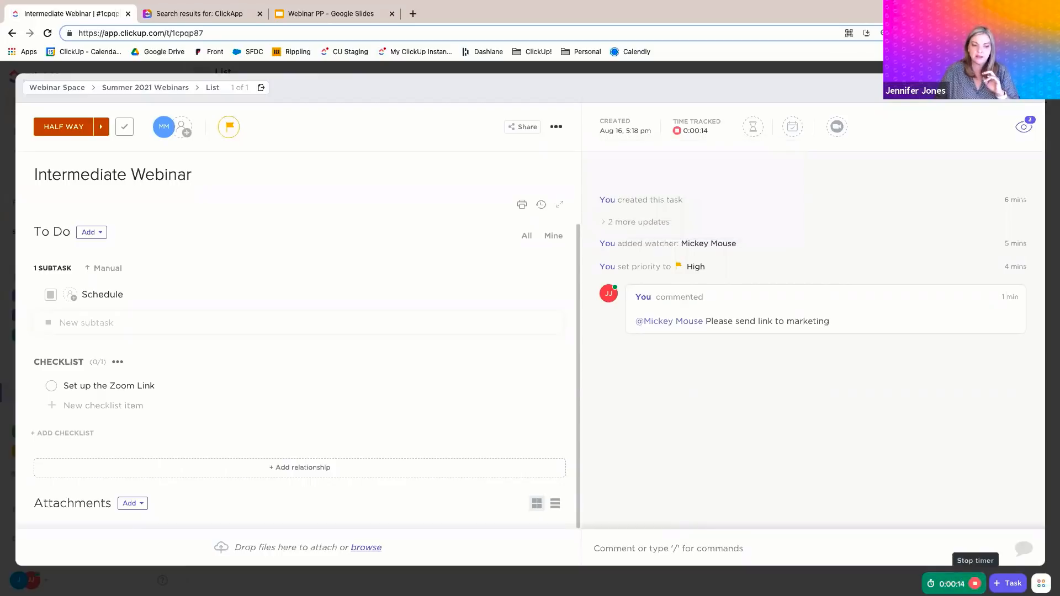
click(974, 583)
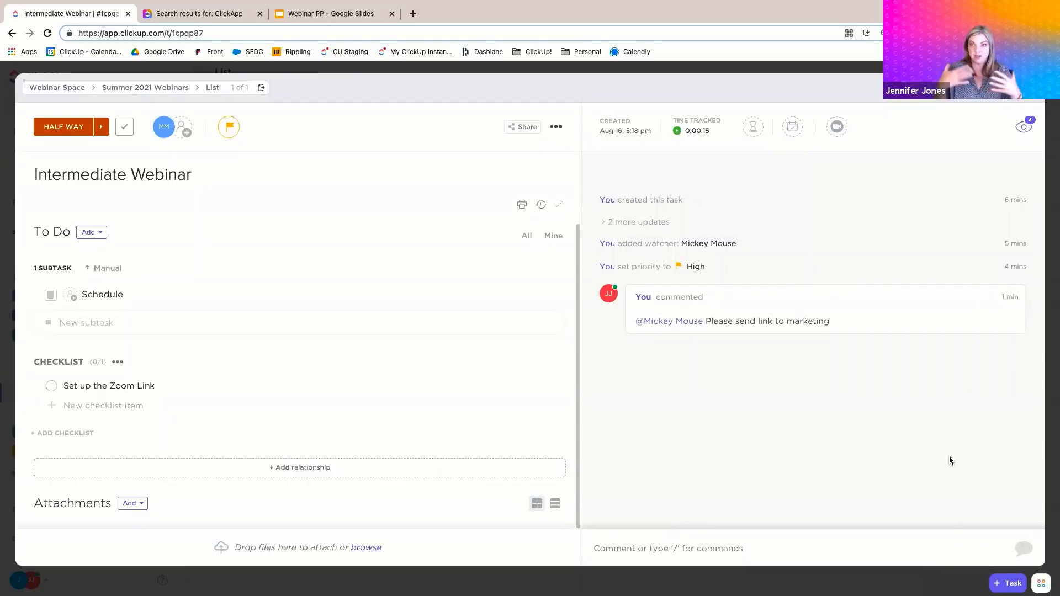
View the task's time estimate and start/due date options, and dismiss both without entering anything
click(749, 128)
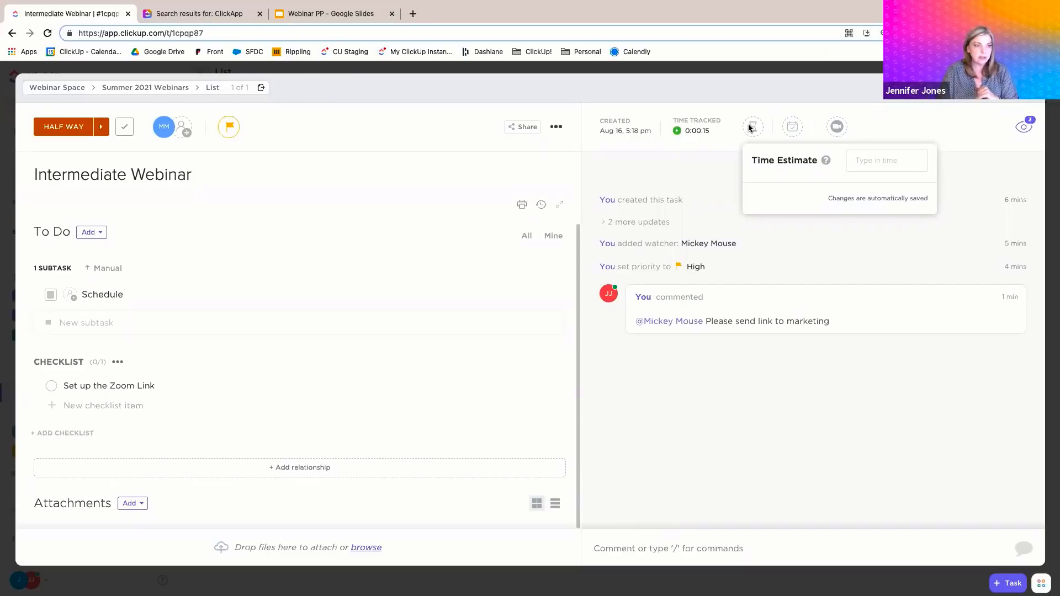
click(808, 256)
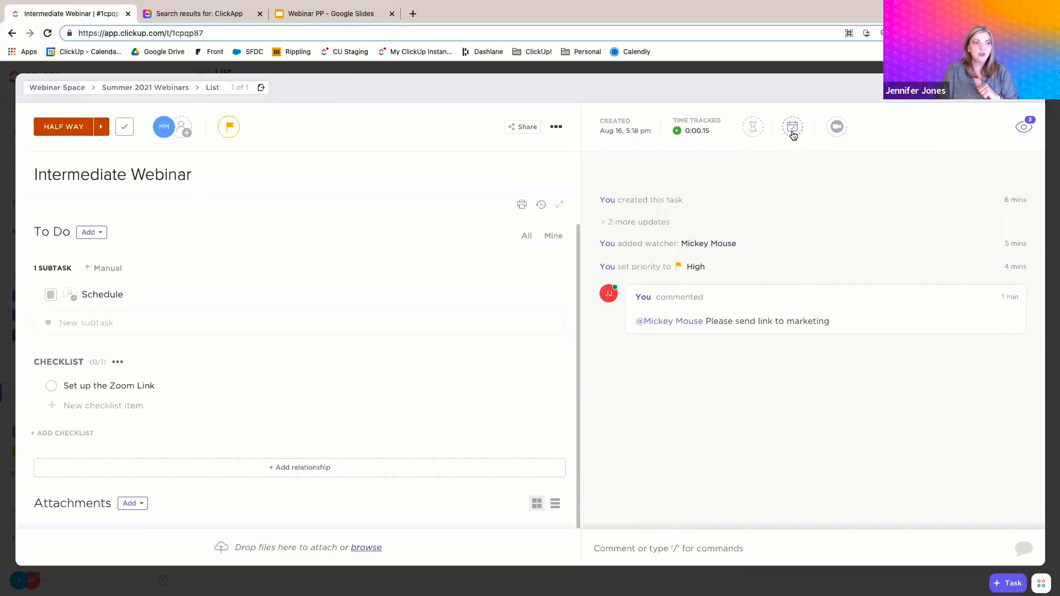
click(791, 130)
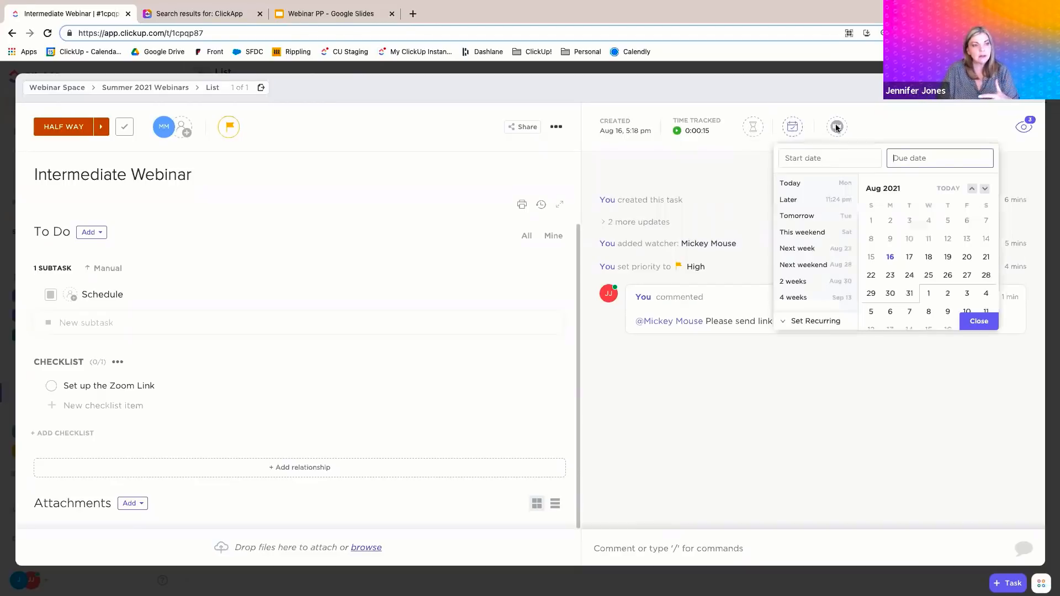
click(888, 124)
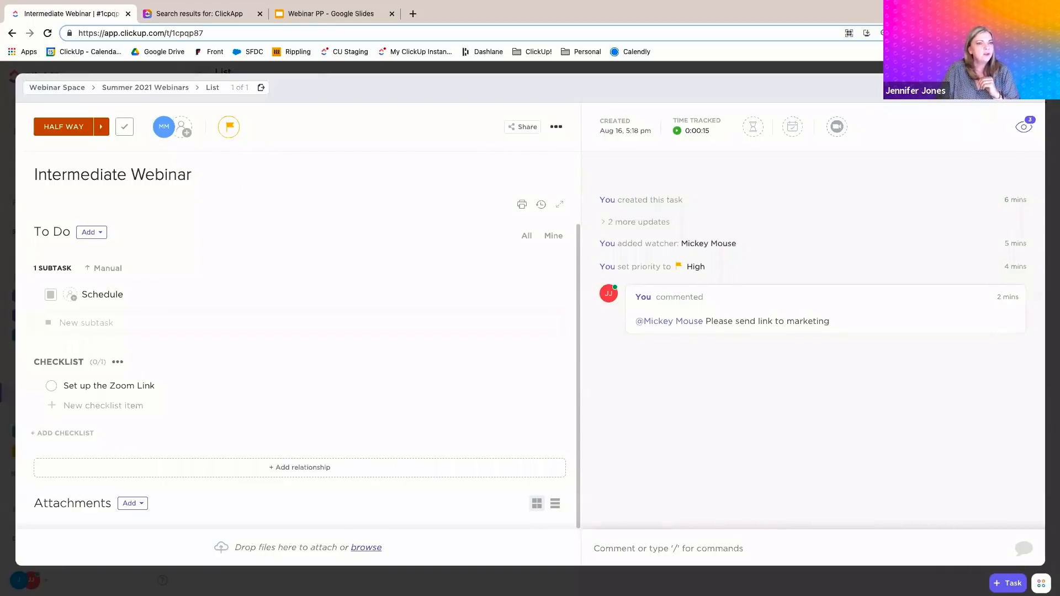
Close the Intermediate Webinar task and dismiss the offer to inherit statuses and views from Webinar Space
click(1025, 88)
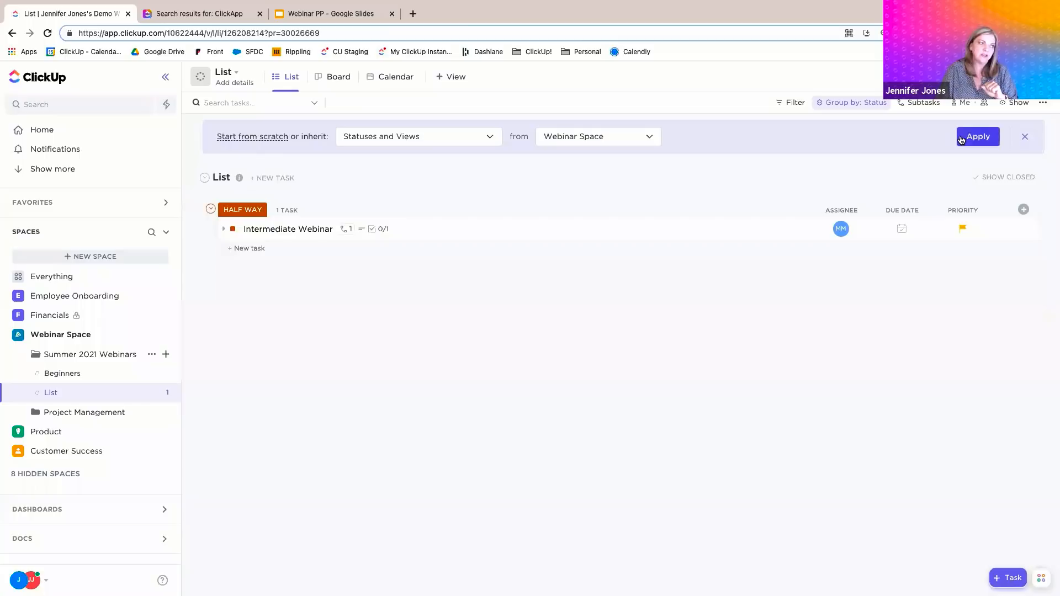
click(1024, 138)
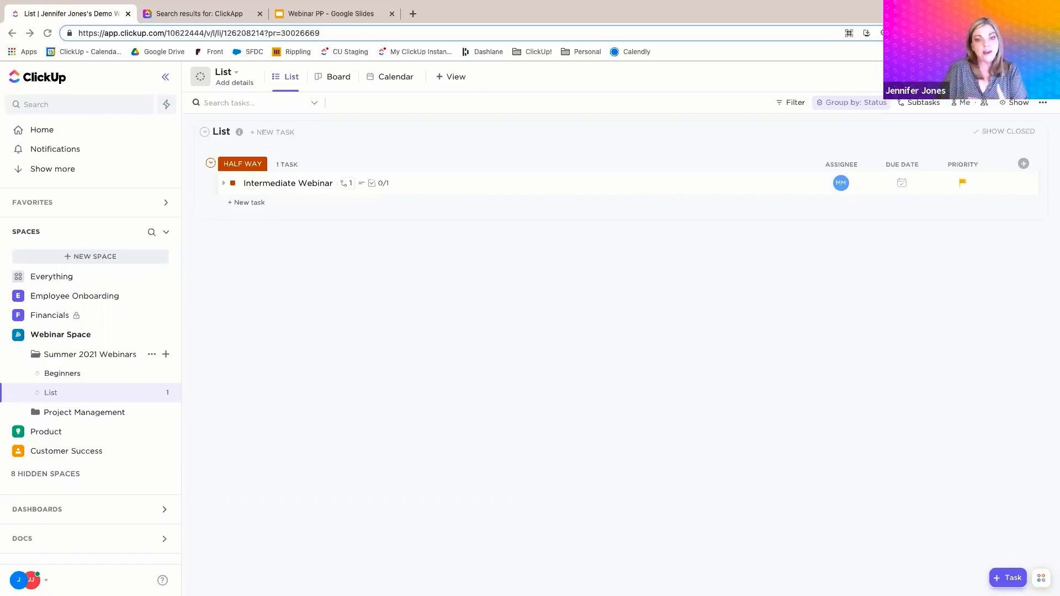
Make the List view the default for everyone and pin it
click(300, 78)
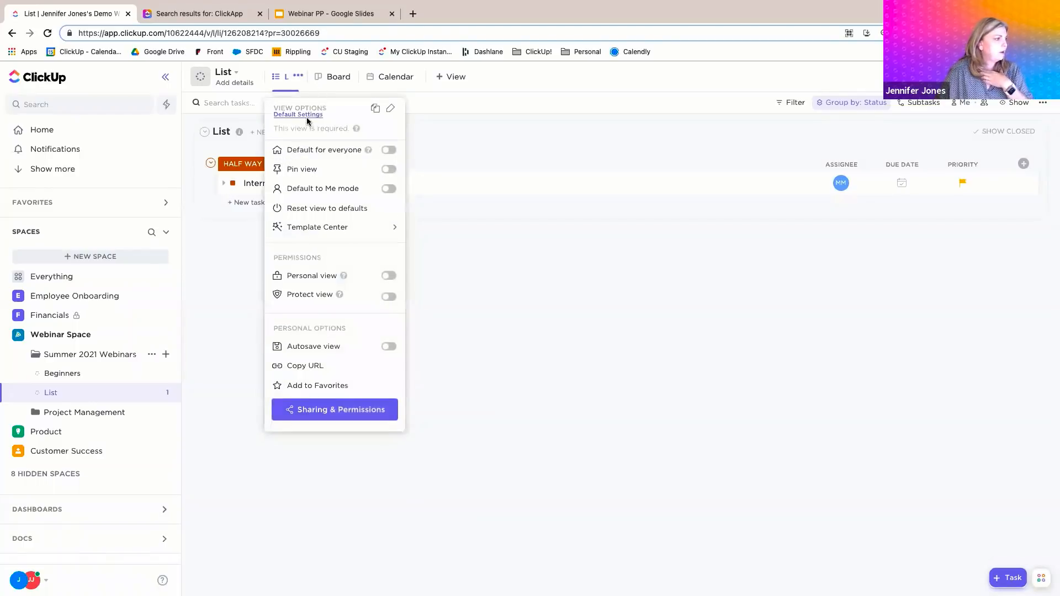
click(390, 151)
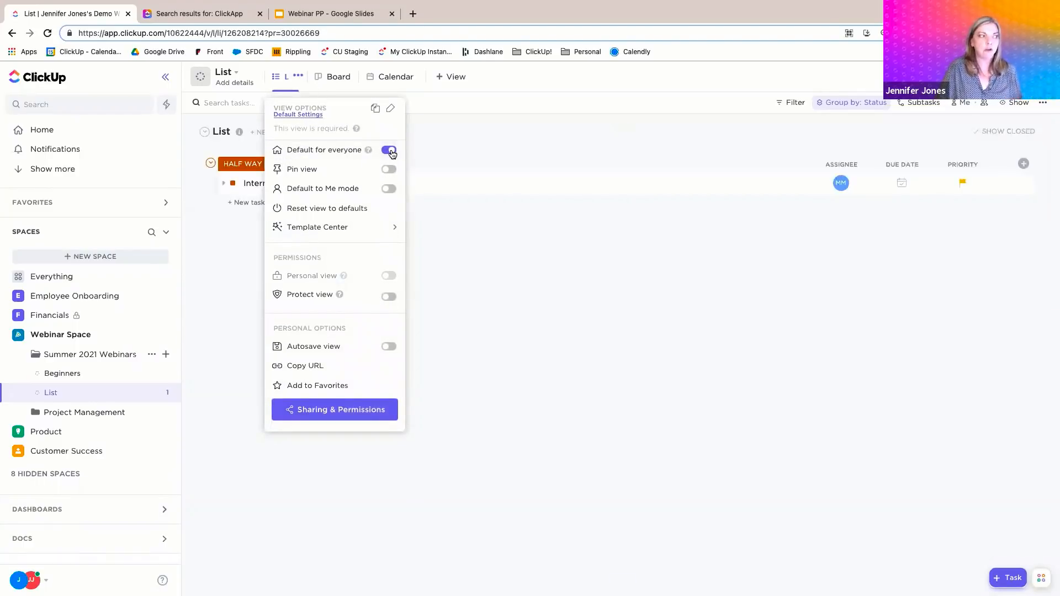
click(390, 170)
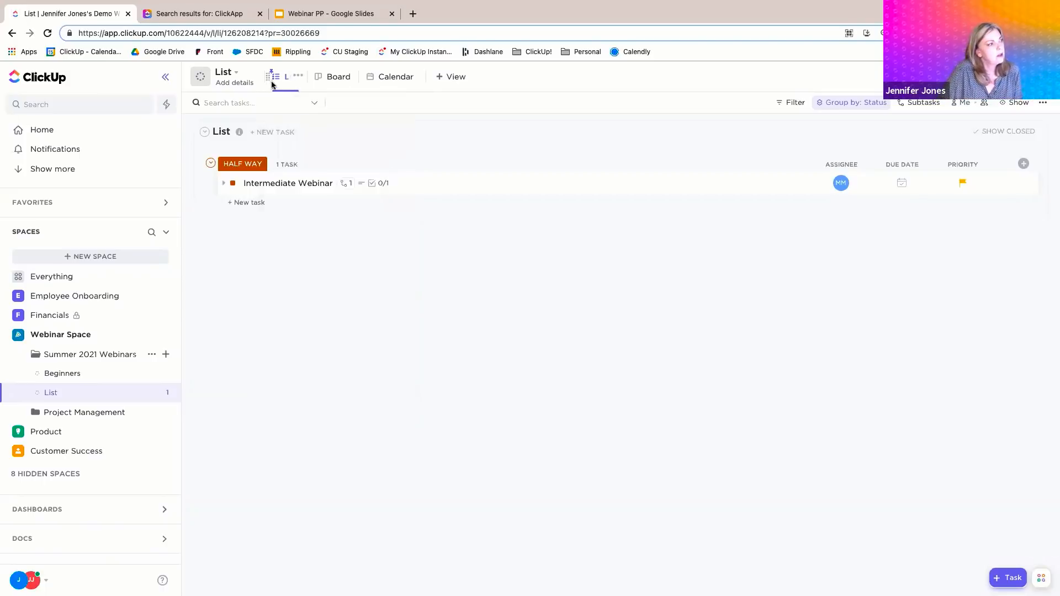
Add a new List view to the current list as a personal view
click(454, 78)
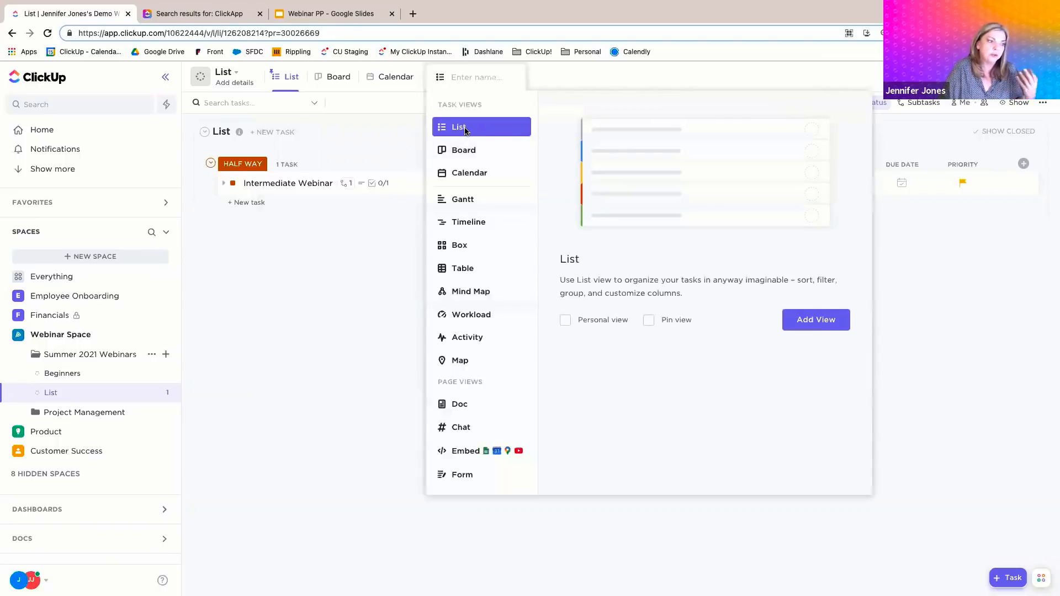
click(564, 324)
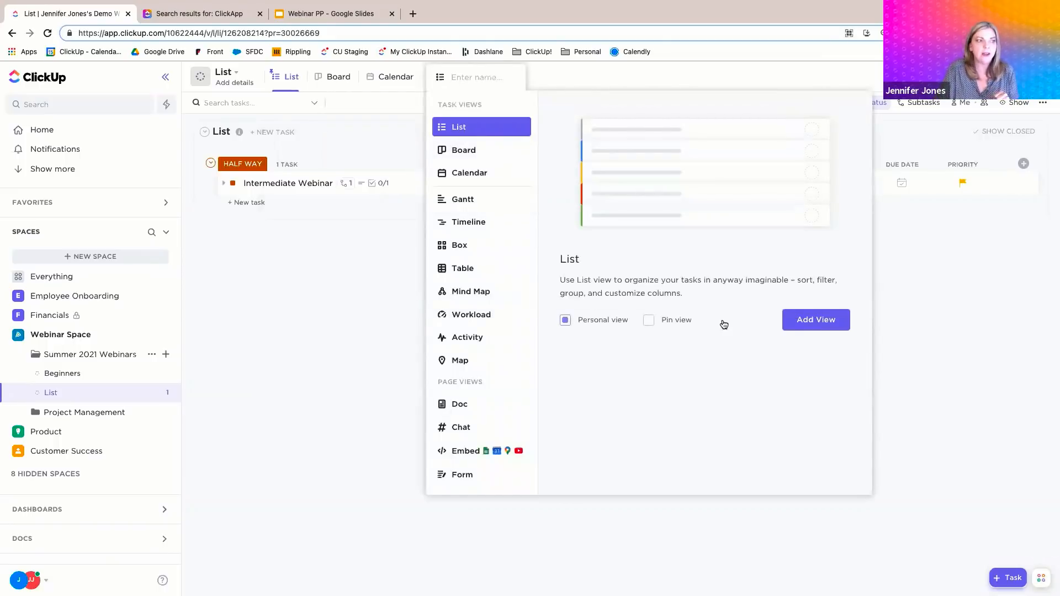
click(816, 320)
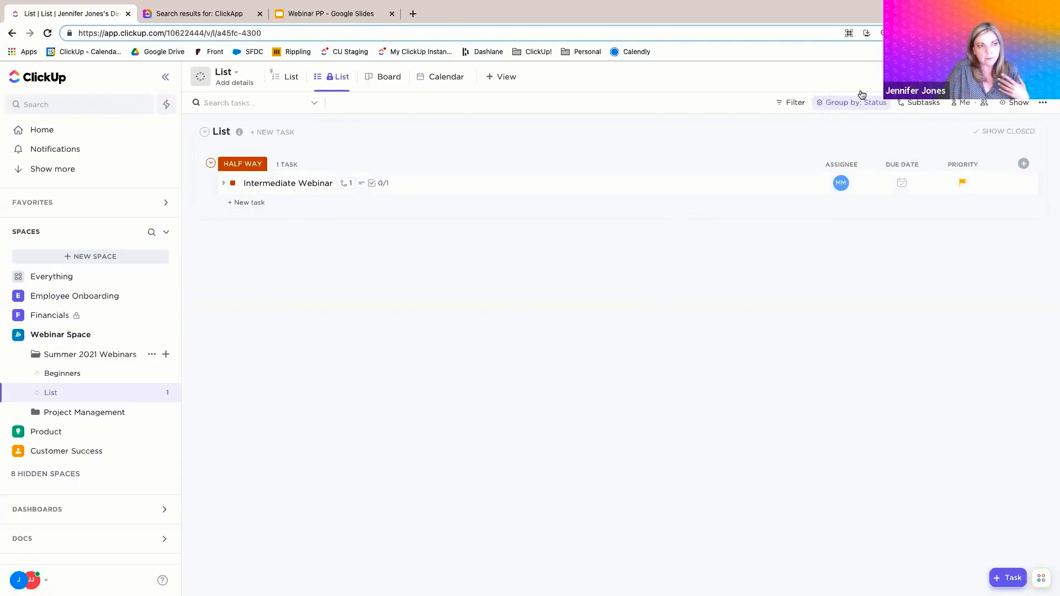
Group the tasks in the private List view by assignee
click(796, 105)
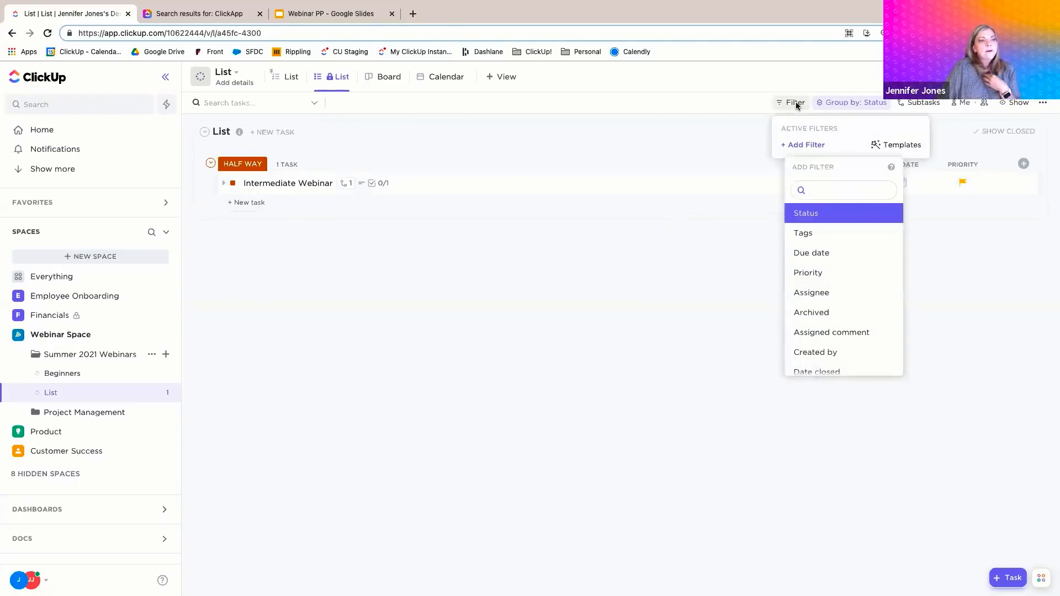
click(838, 102)
click(837, 102)
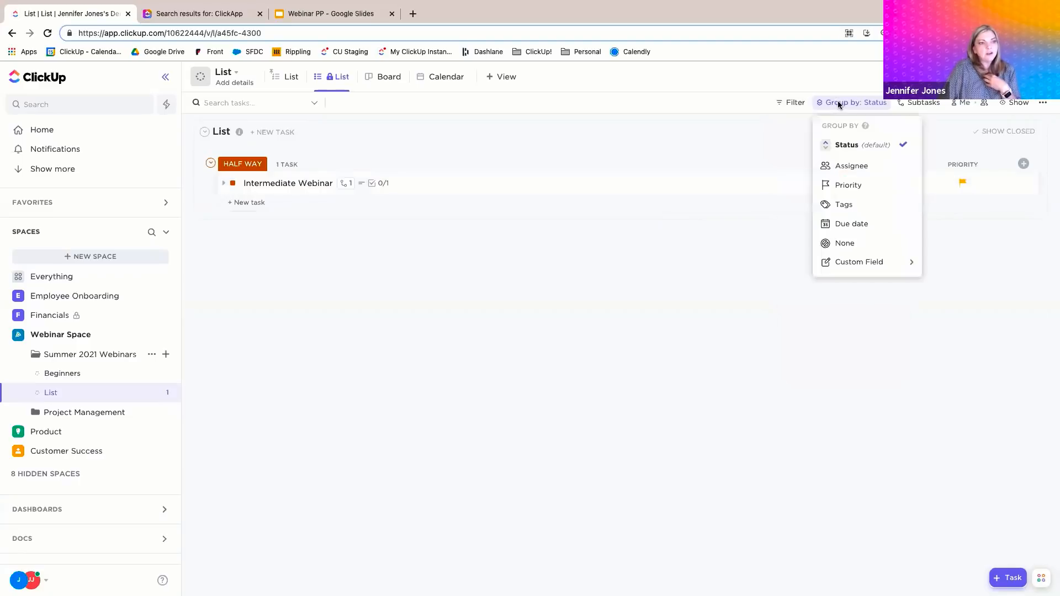
click(839, 165)
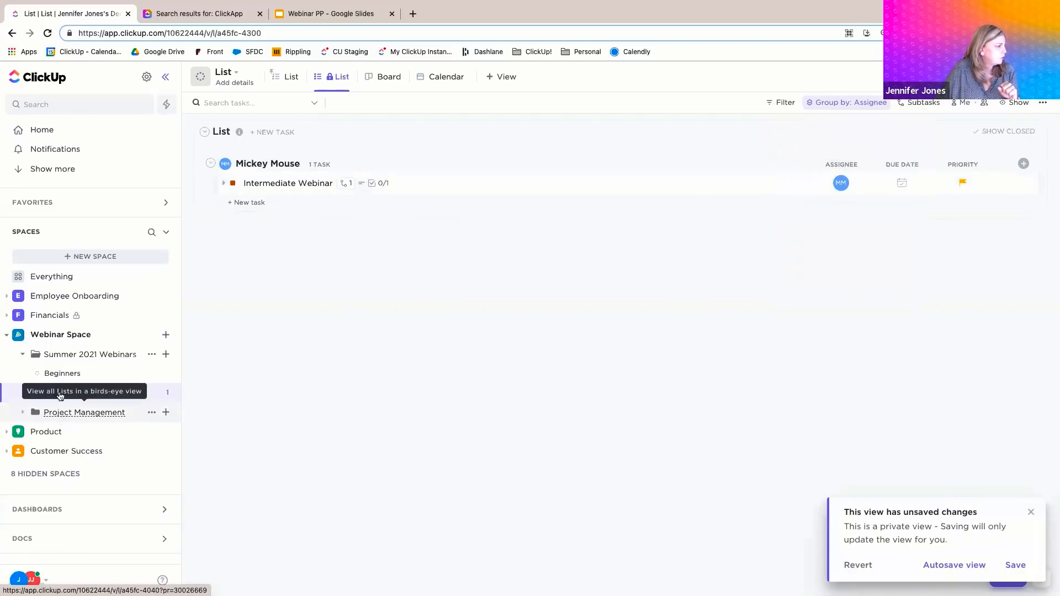
Open the Employee Onboarding space and show the first Employee Onboarding folder in it
click(47, 297)
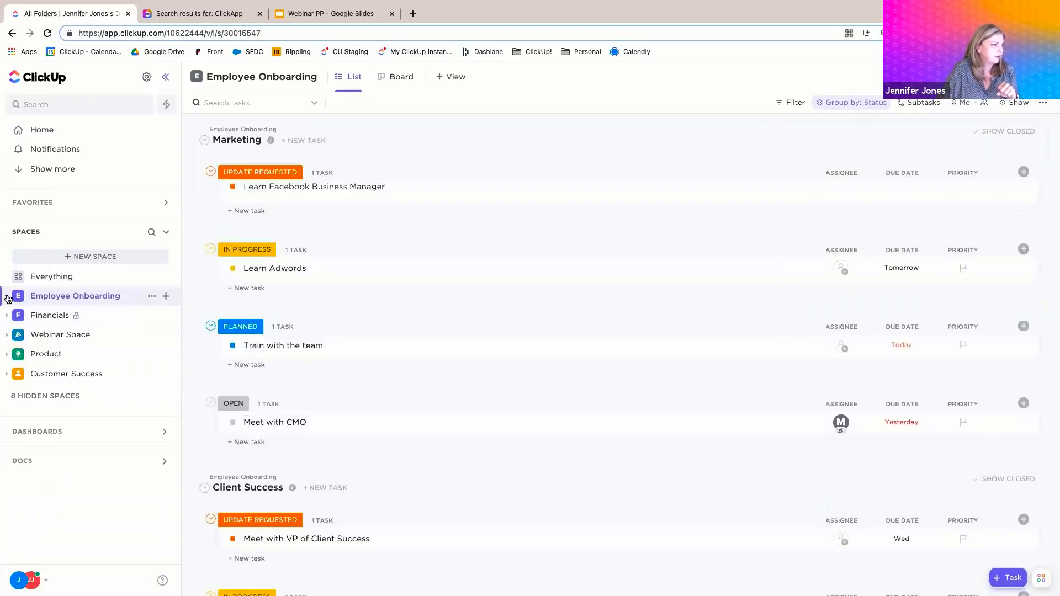
click(6, 296)
click(92, 316)
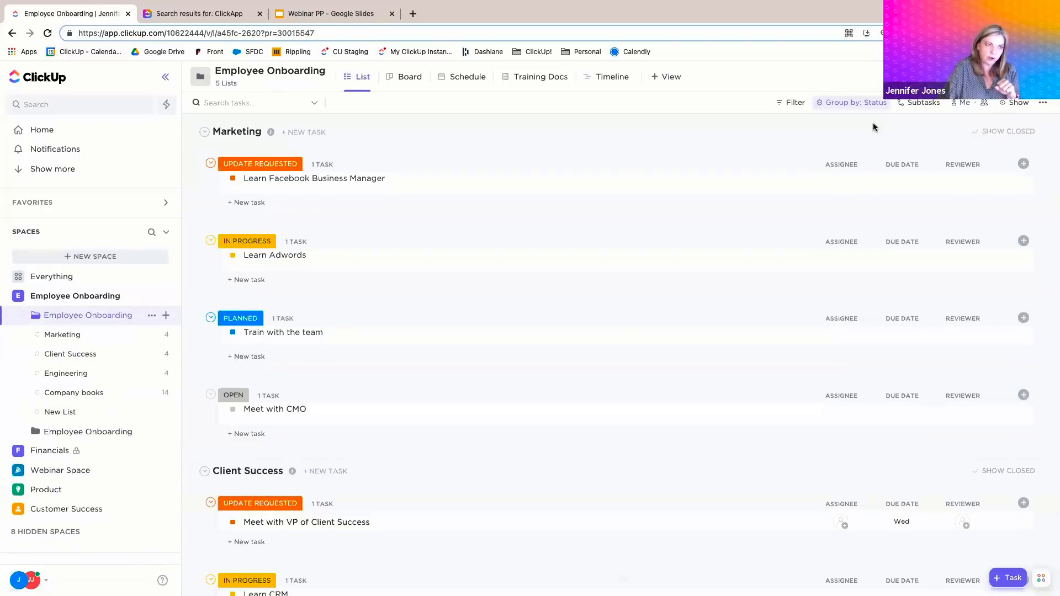
Group the folder's tasks by assignee, and set the grouping back to status
click(868, 104)
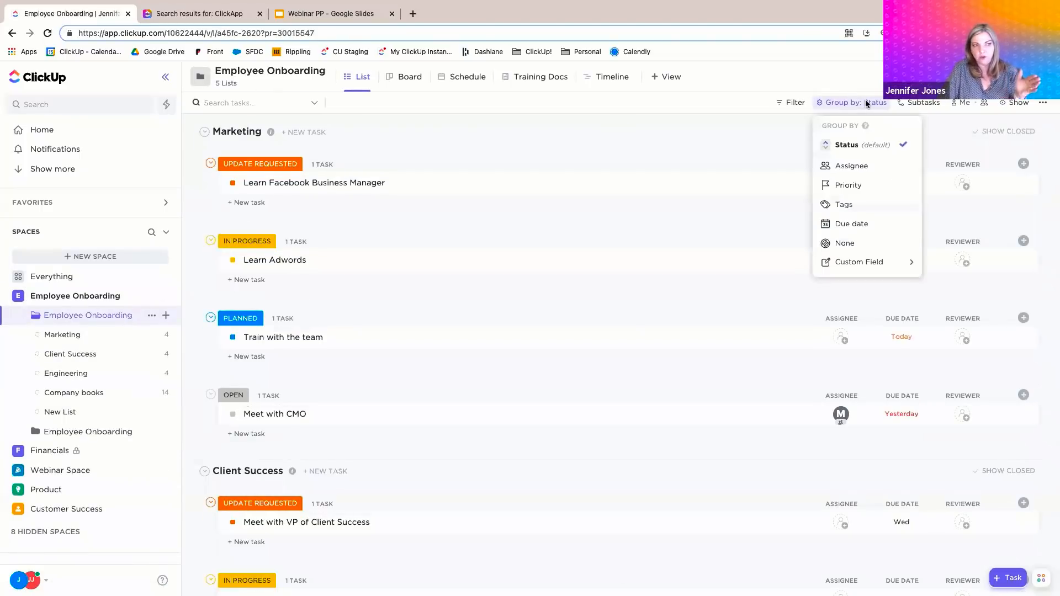
click(855, 165)
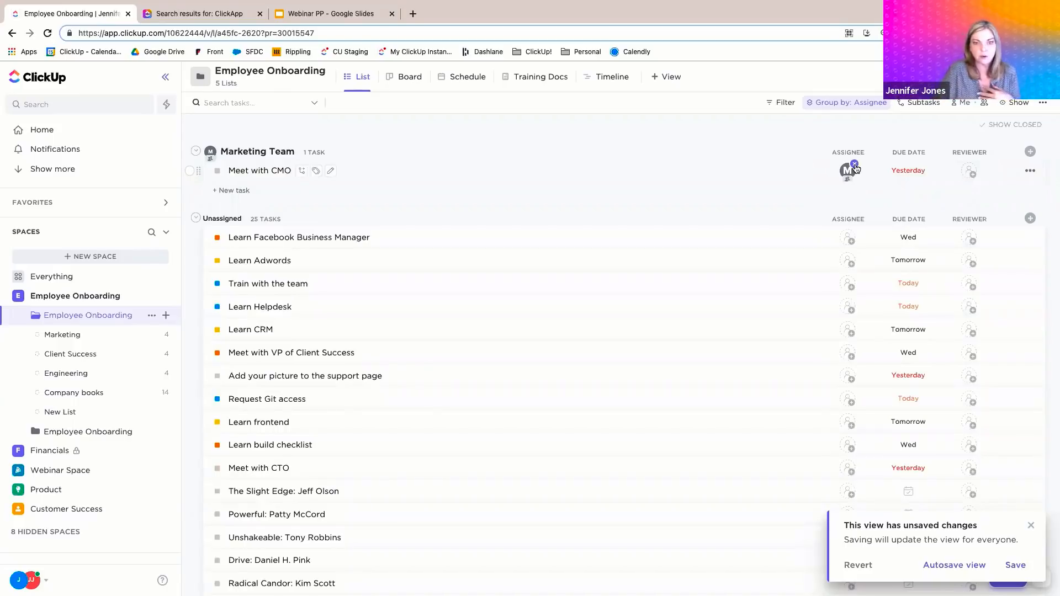
click(858, 104)
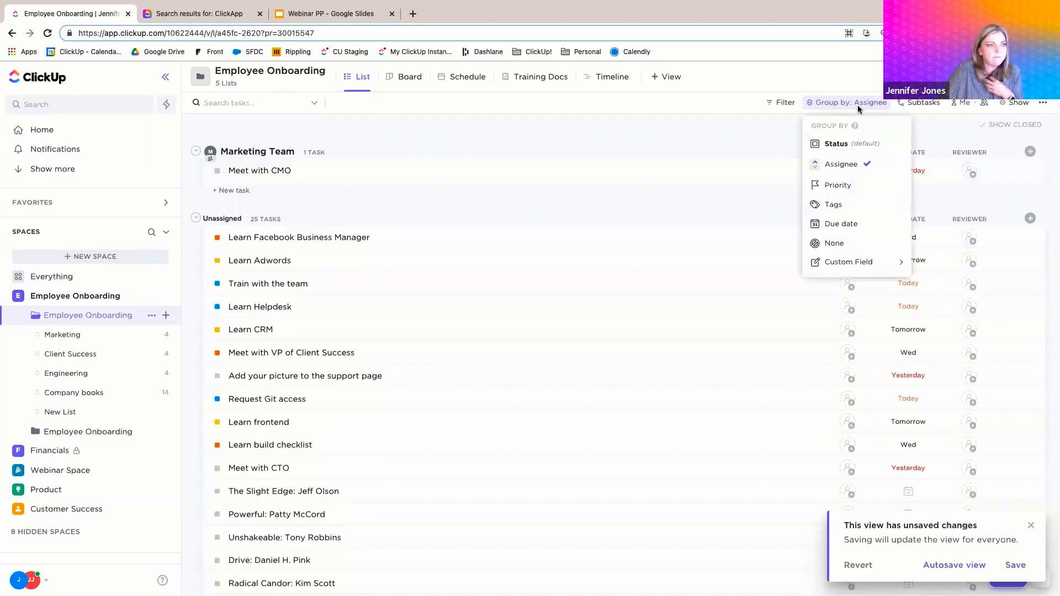
click(817, 145)
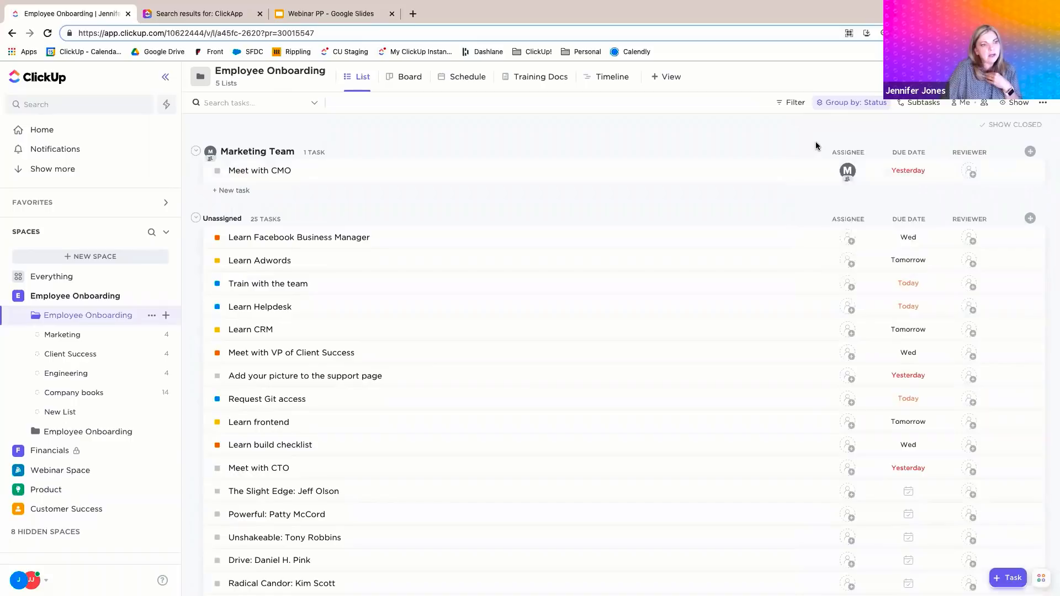
Filter the folder's tasks to the red-flag priority, and remove that filter
click(793, 103)
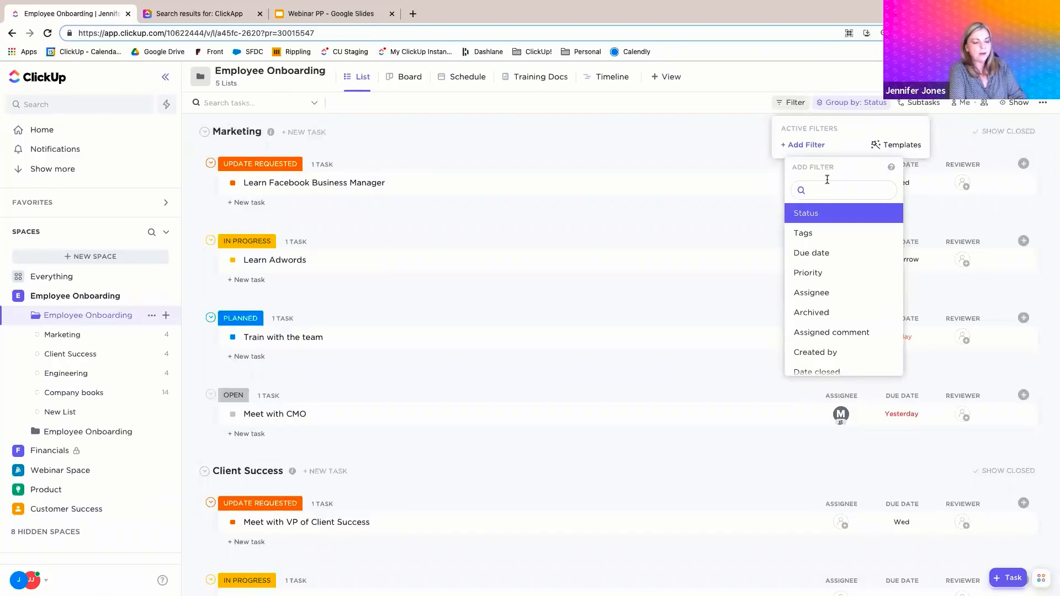
click(818, 275)
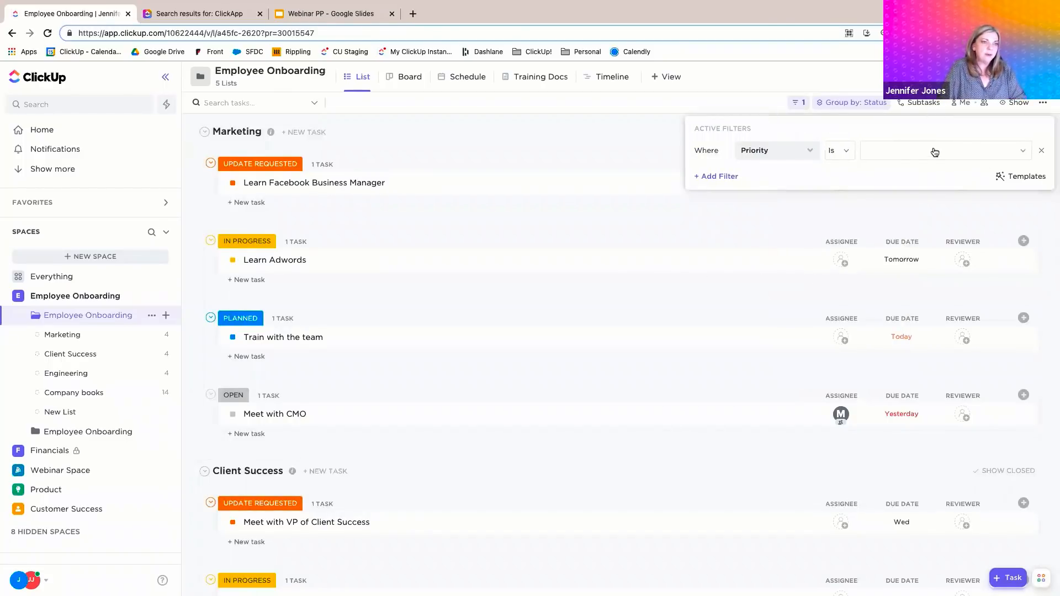
click(930, 155)
click(921, 177)
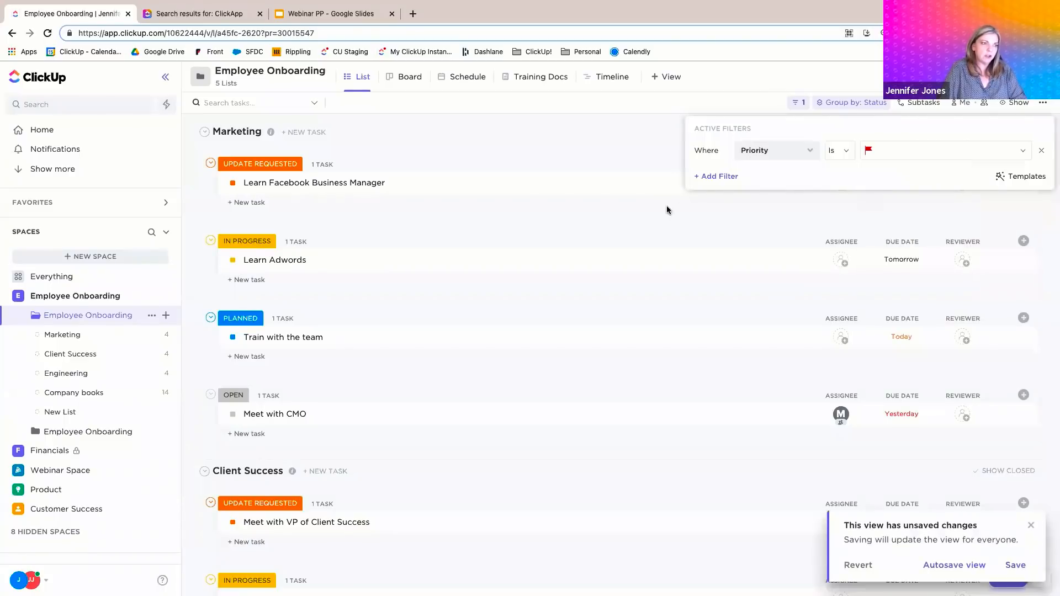
click(667, 210)
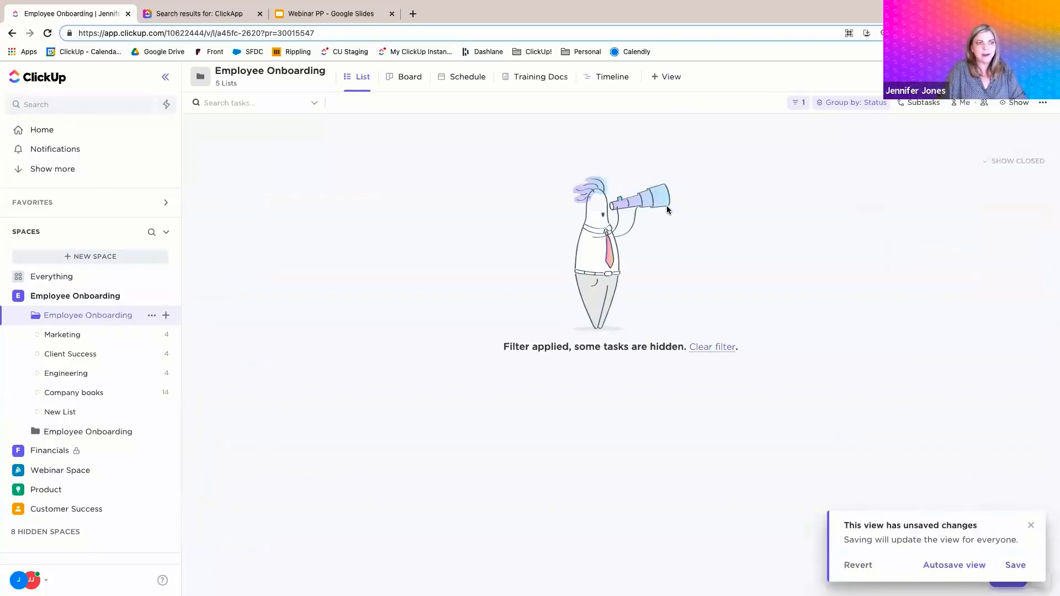
click(798, 105)
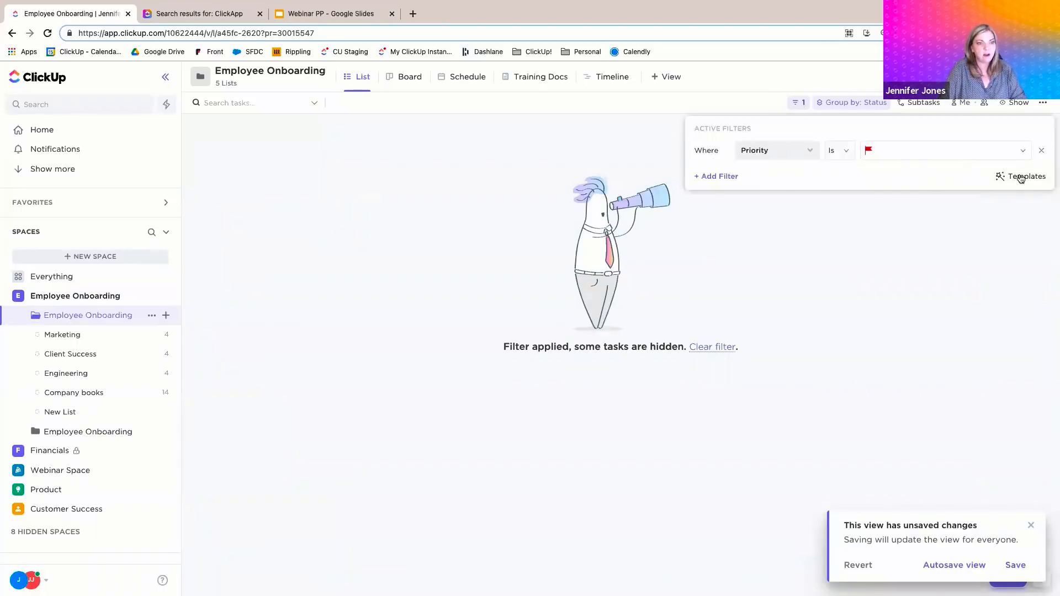
click(1041, 151)
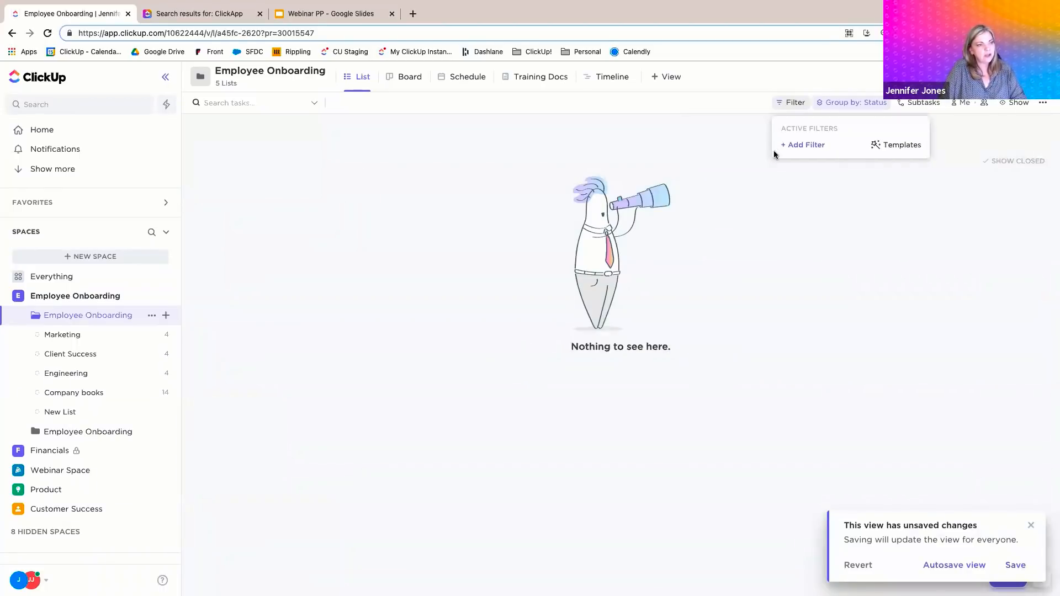
Filter the Employee Onboarding tasks to those whose due date is Yesterday
click(804, 146)
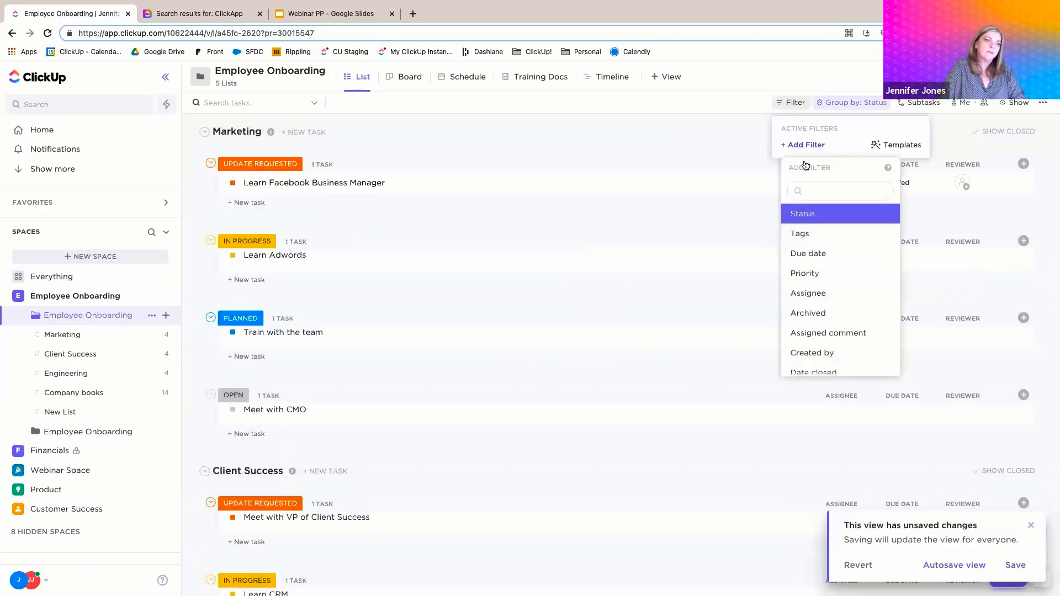
click(808, 153)
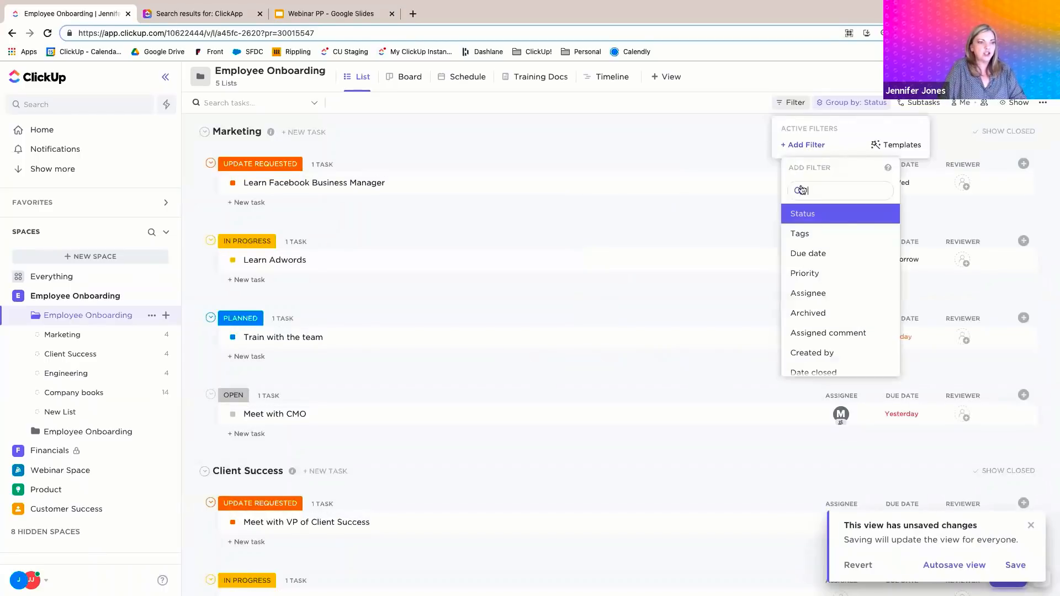
click(803, 257)
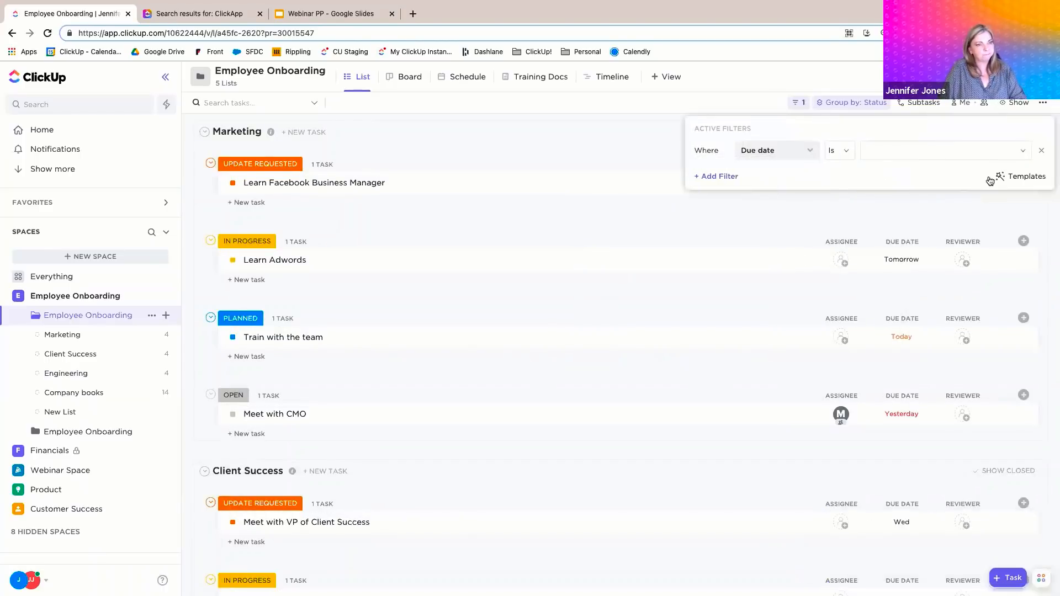
click(1024, 152)
click(975, 215)
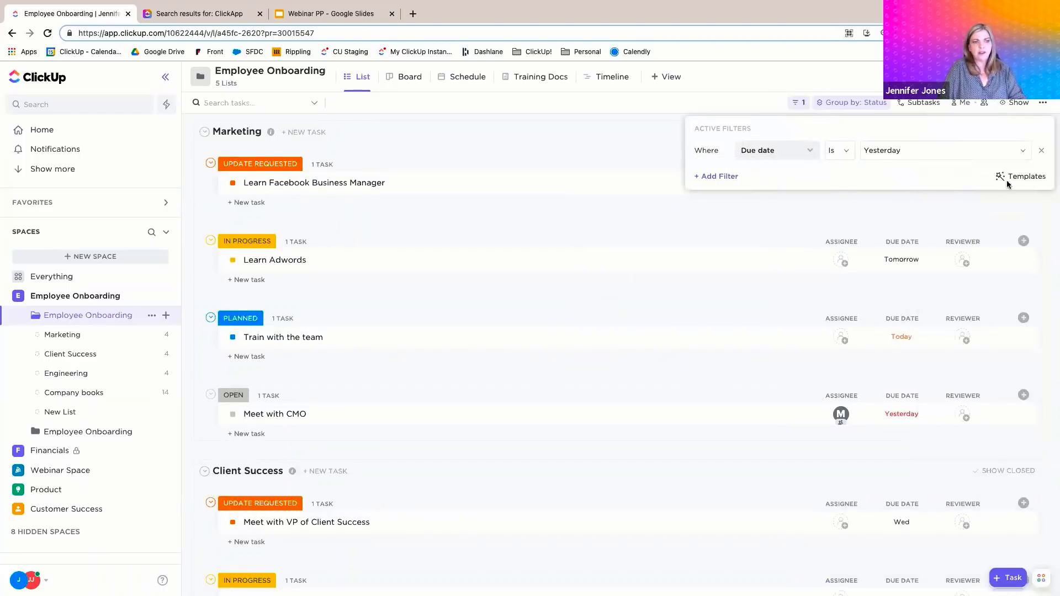
click(602, 222)
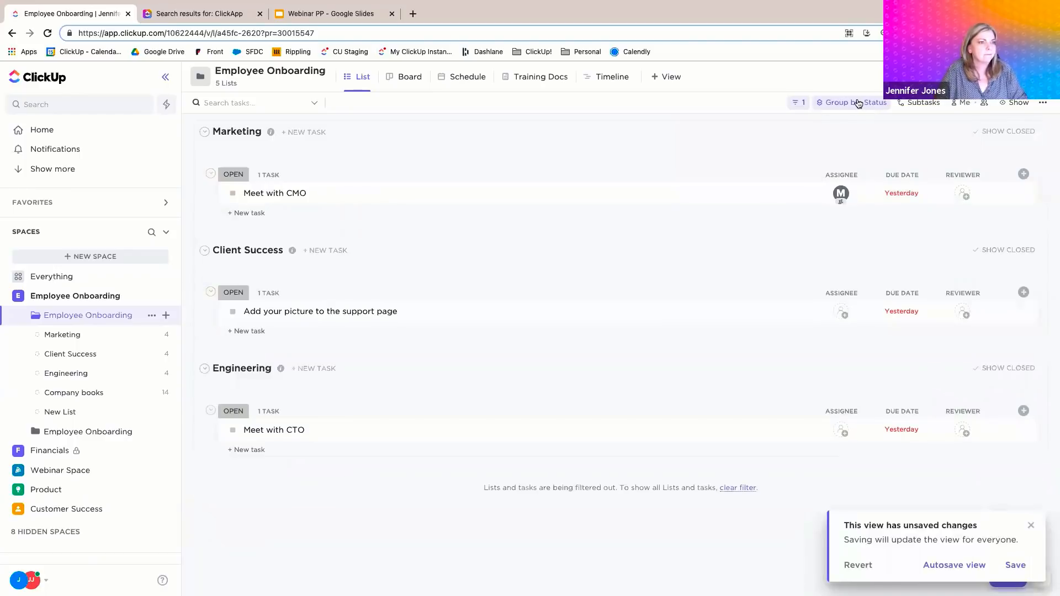
Change the due date filter to Tomorrow, and dismiss the offer to save the view changes
click(855, 103)
click(800, 103)
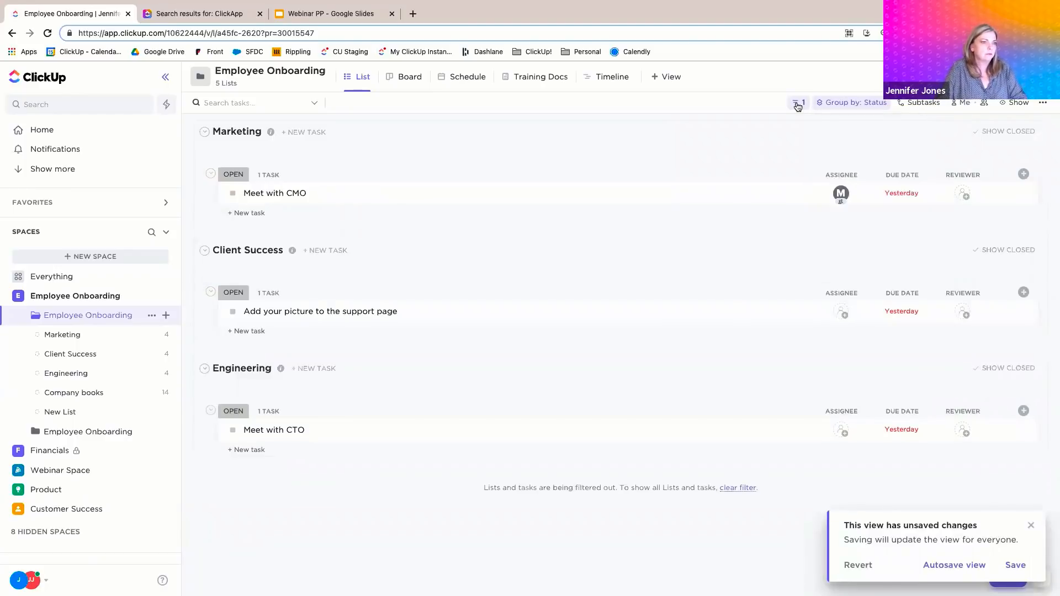
click(800, 103)
click(923, 153)
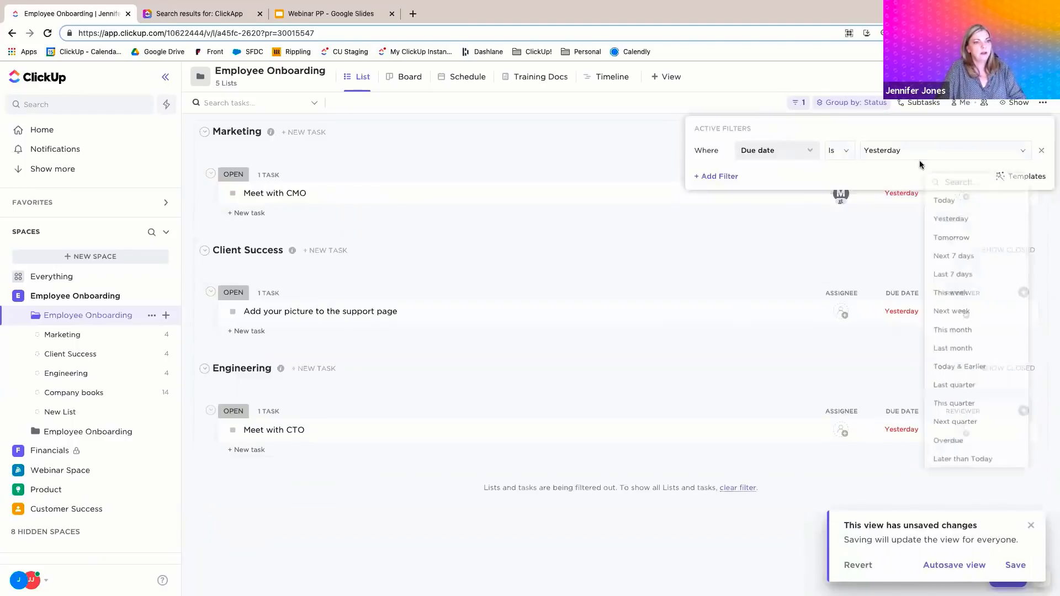
click(949, 233)
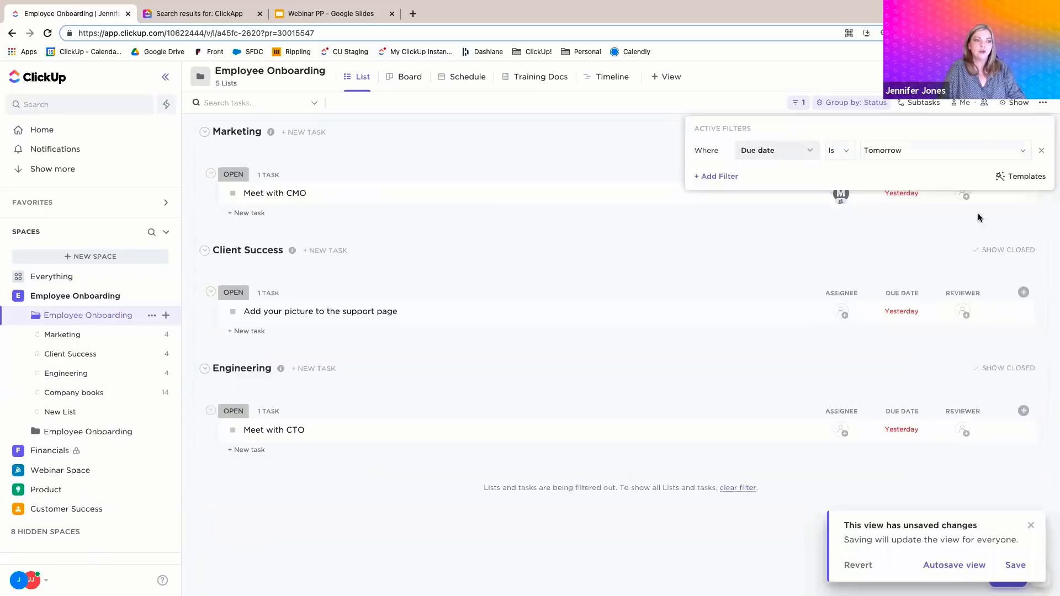
click(765, 250)
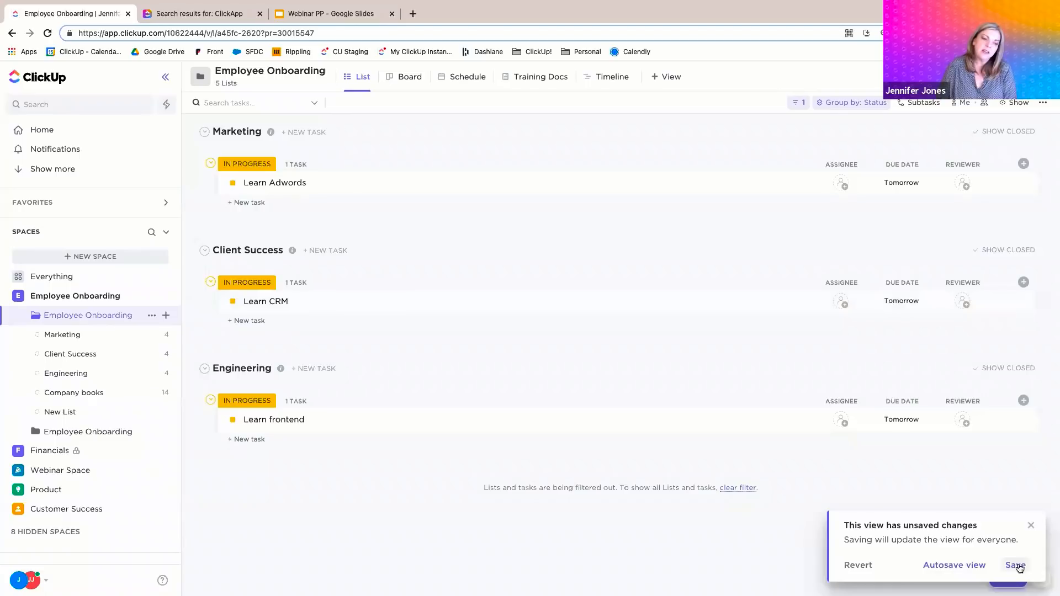
click(1031, 526)
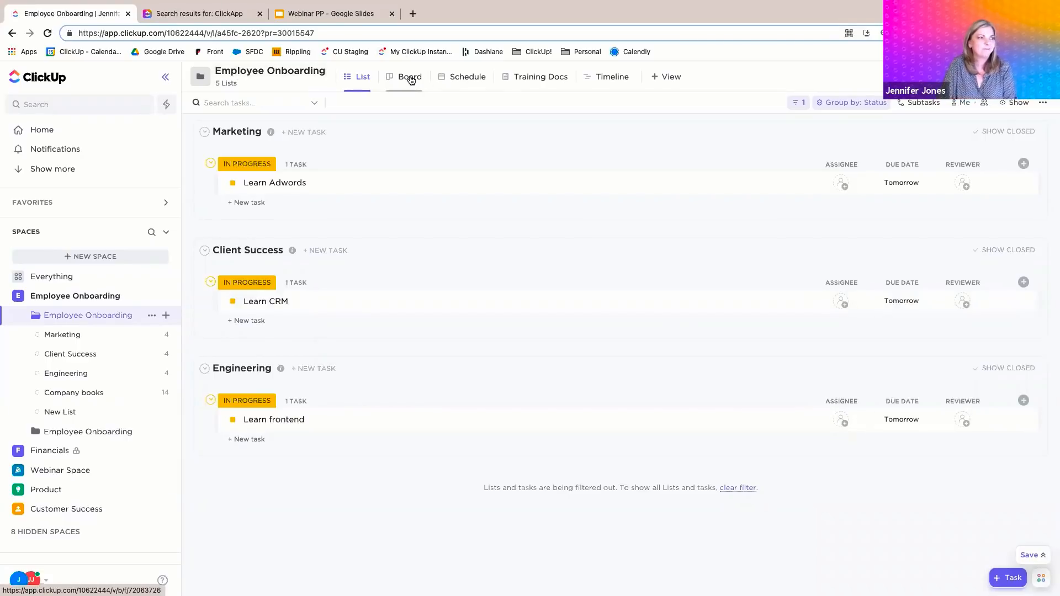
Show the folder as a Board and move the Learn Facebook Business Manager card to In Progress
click(410, 76)
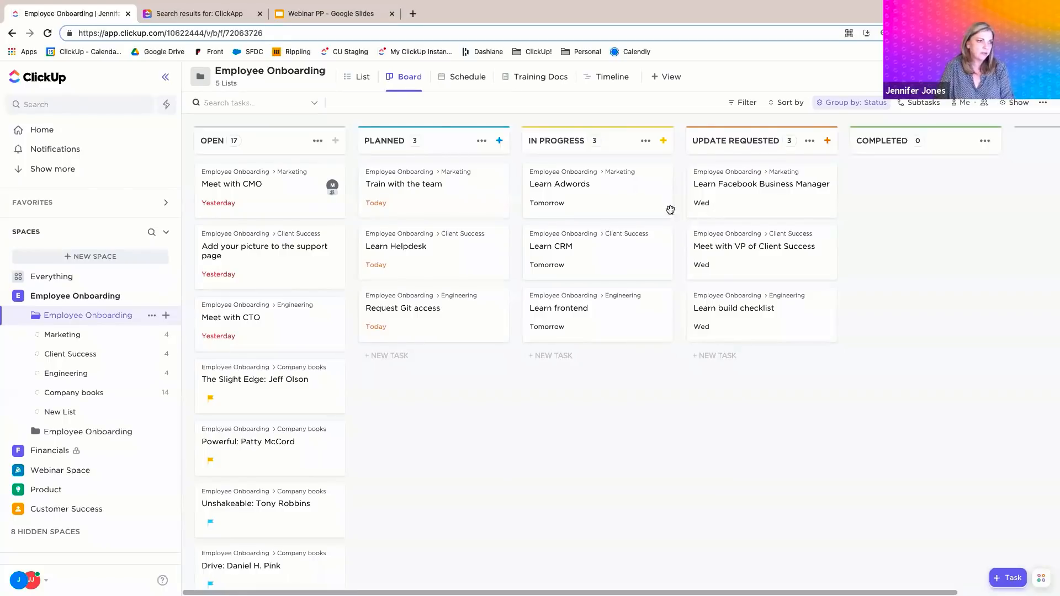
drag(770, 185, 617, 242)
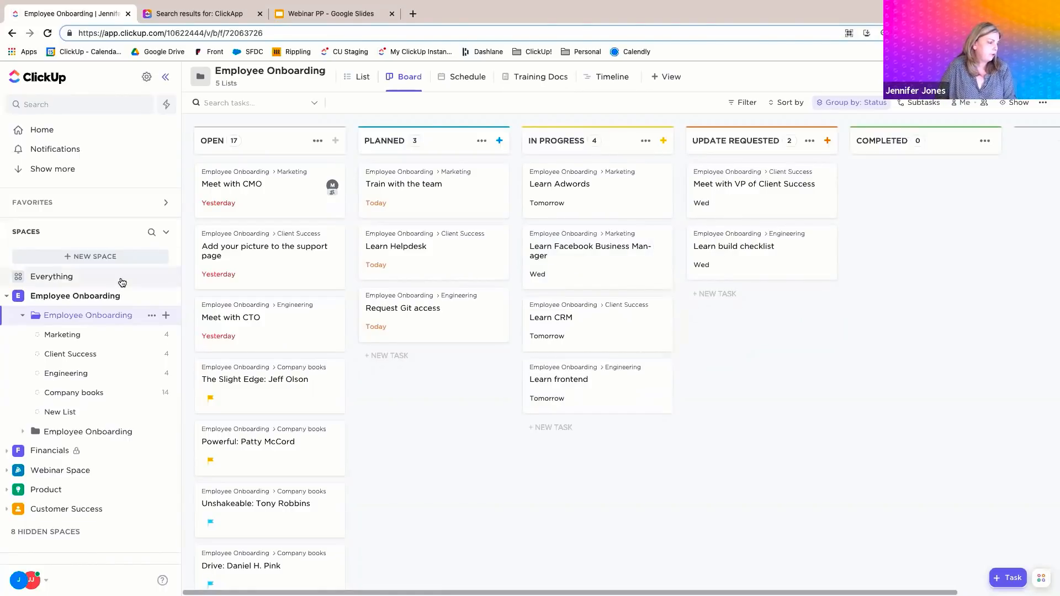
Add a new Calendar view to the Employee Onboarding folder
click(666, 77)
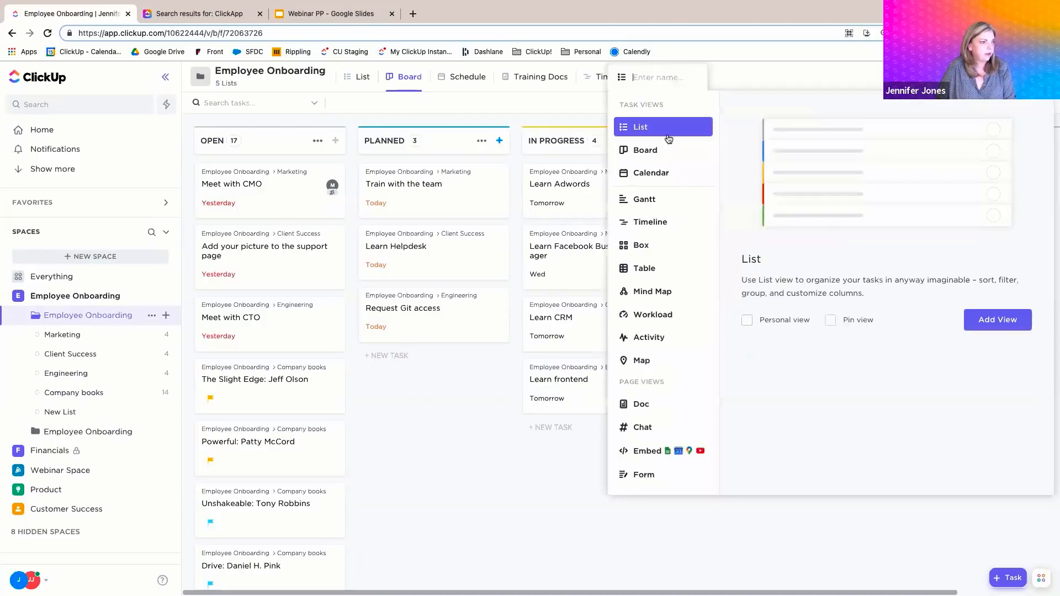
click(659, 172)
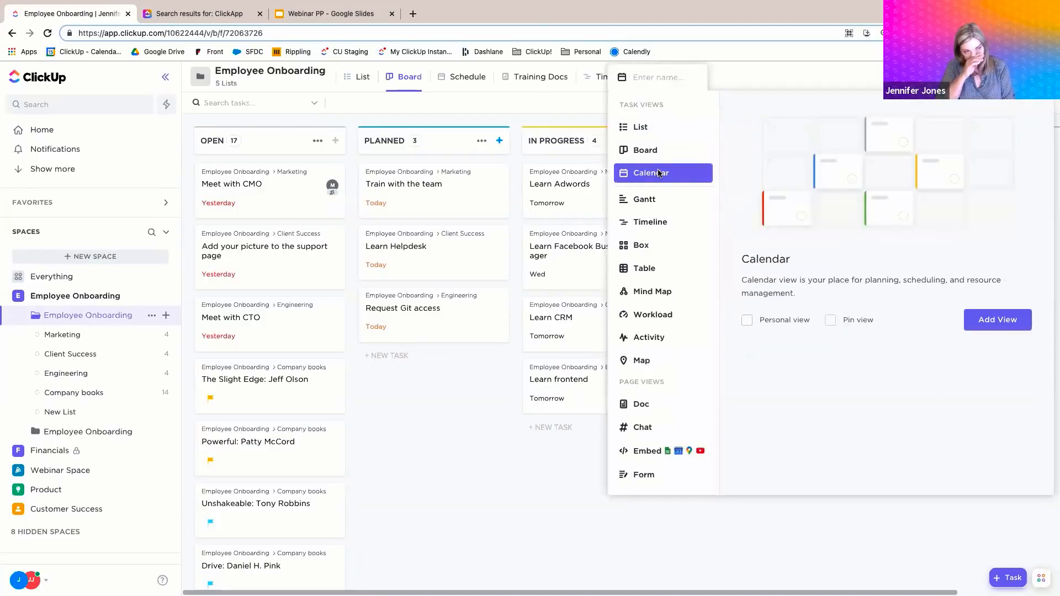
click(1024, 315)
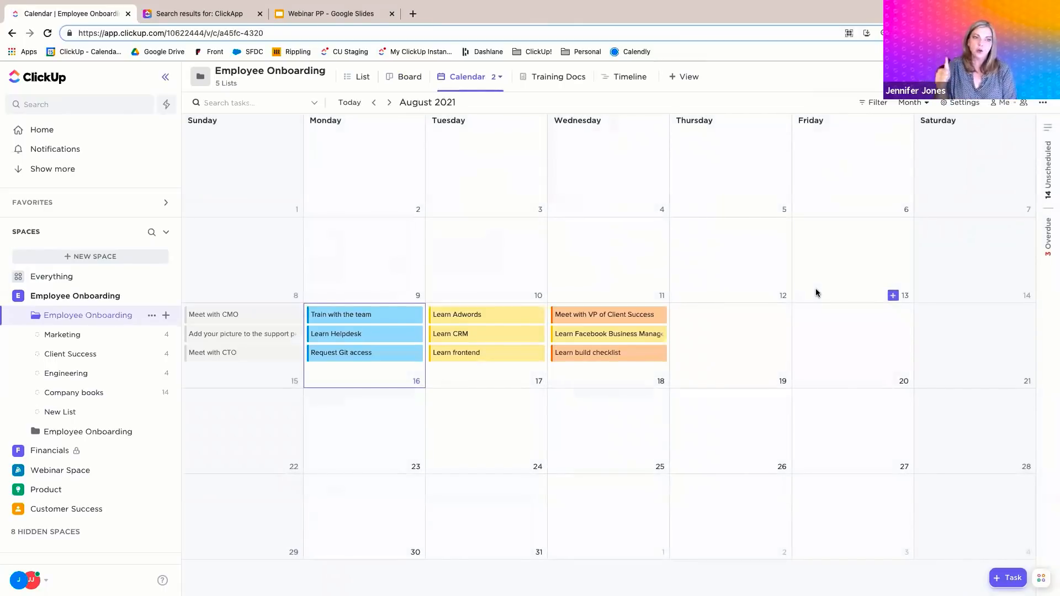
View the calendar's time period options without choosing one, and turn on Me mode
click(921, 104)
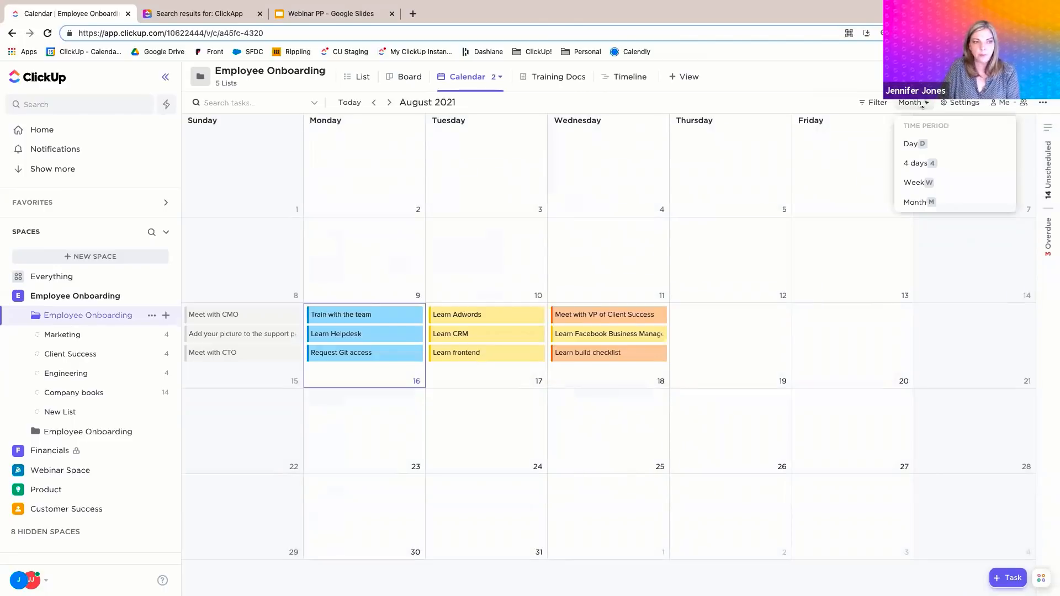
click(820, 78)
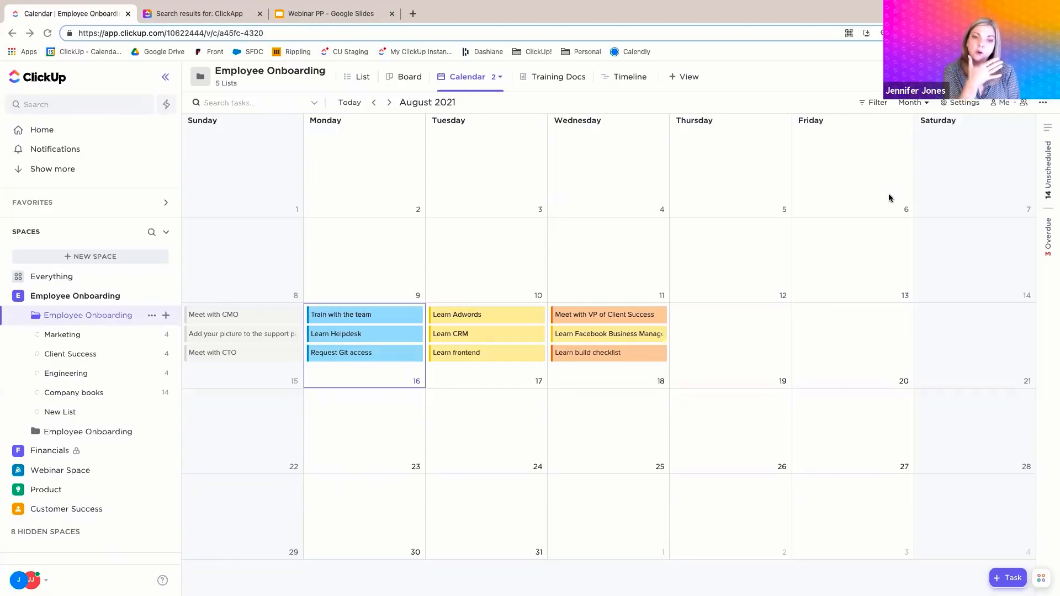
click(1003, 103)
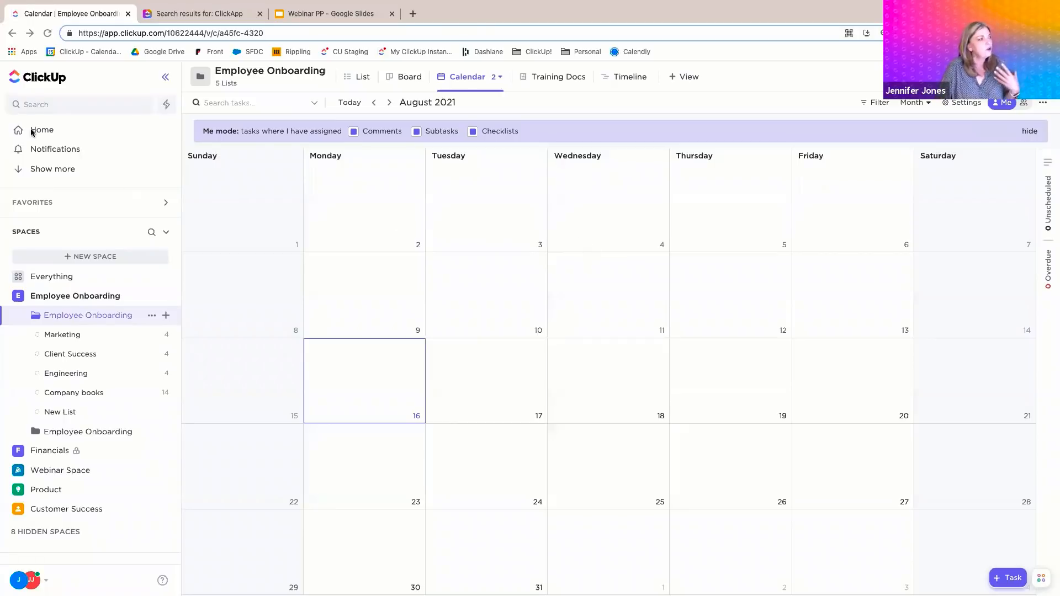
Restore today's overdue 10:30am meeting task from the cleared notifications, and return to the new notifications
click(66, 150)
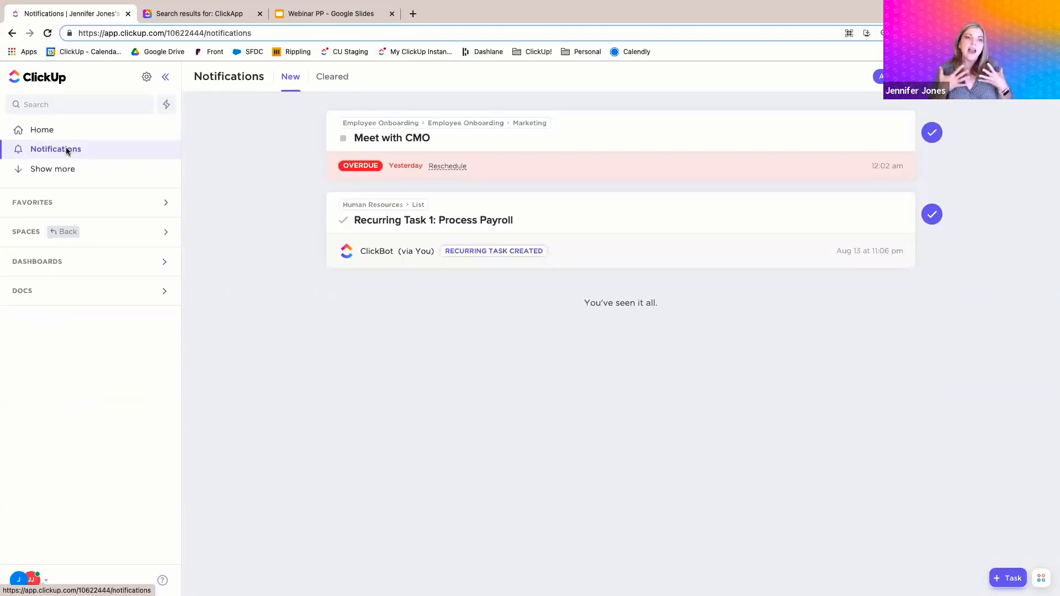
click(334, 80)
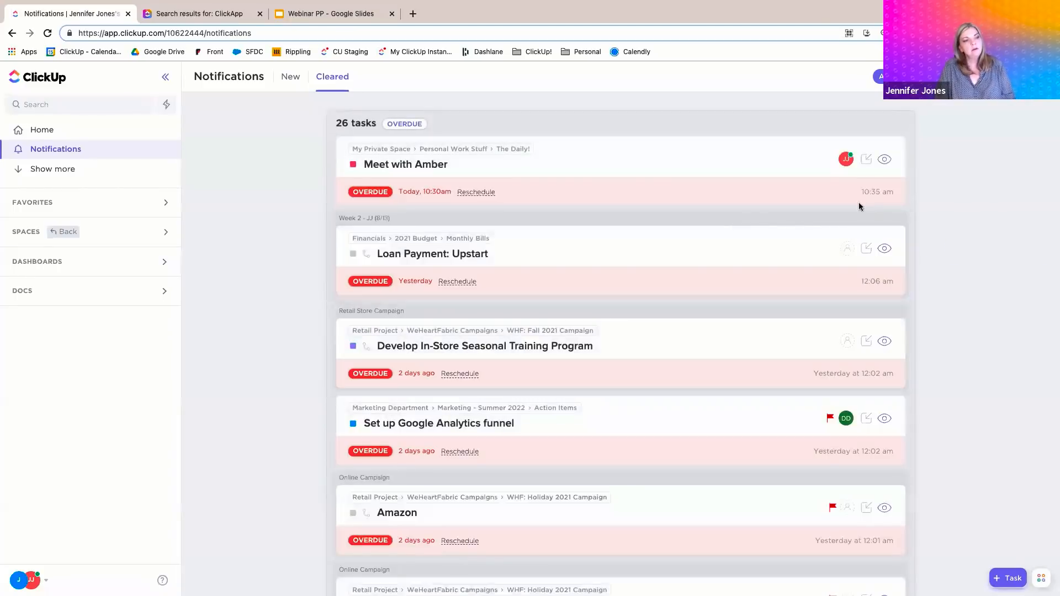
click(930, 160)
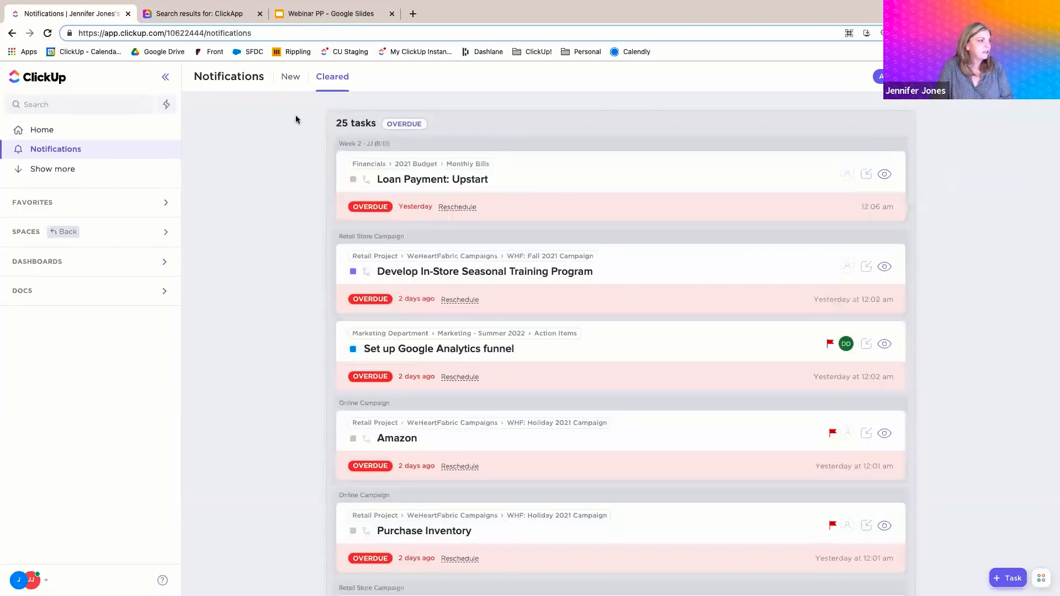
click(290, 79)
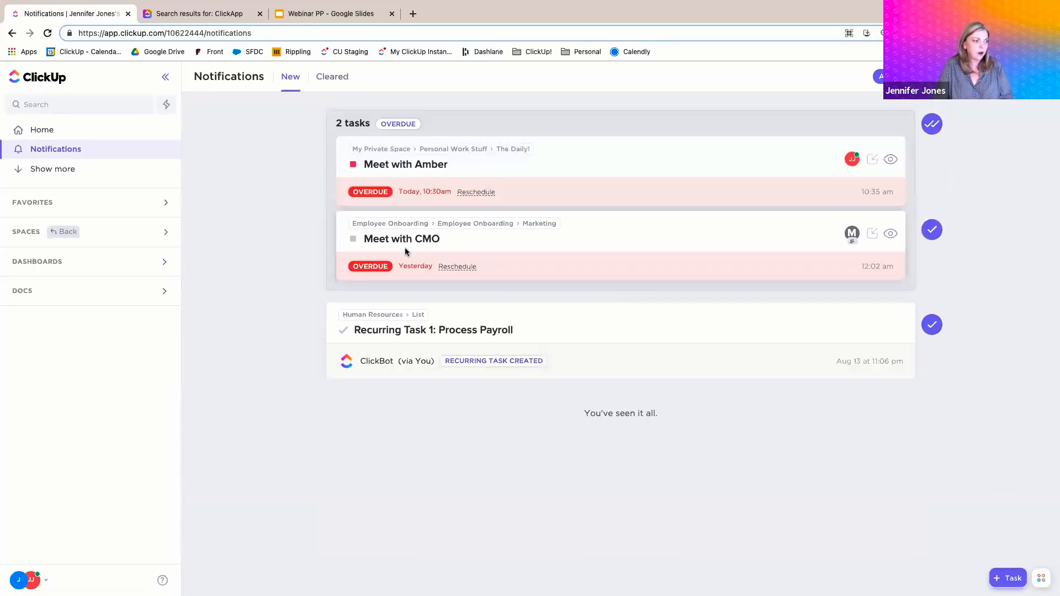